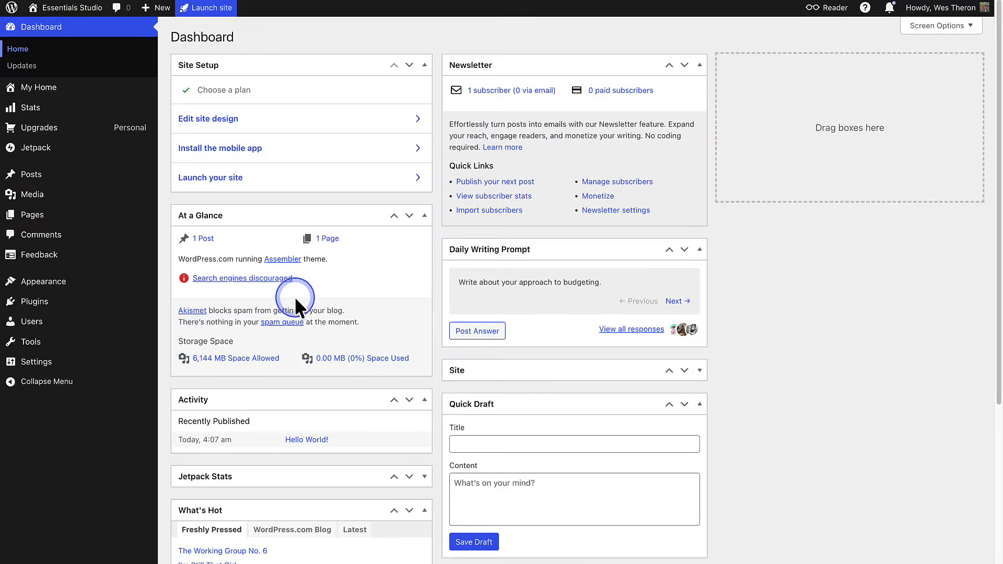
- Open the site's theme catalogue and filter it to the Store category
mouse_move(60, 285)
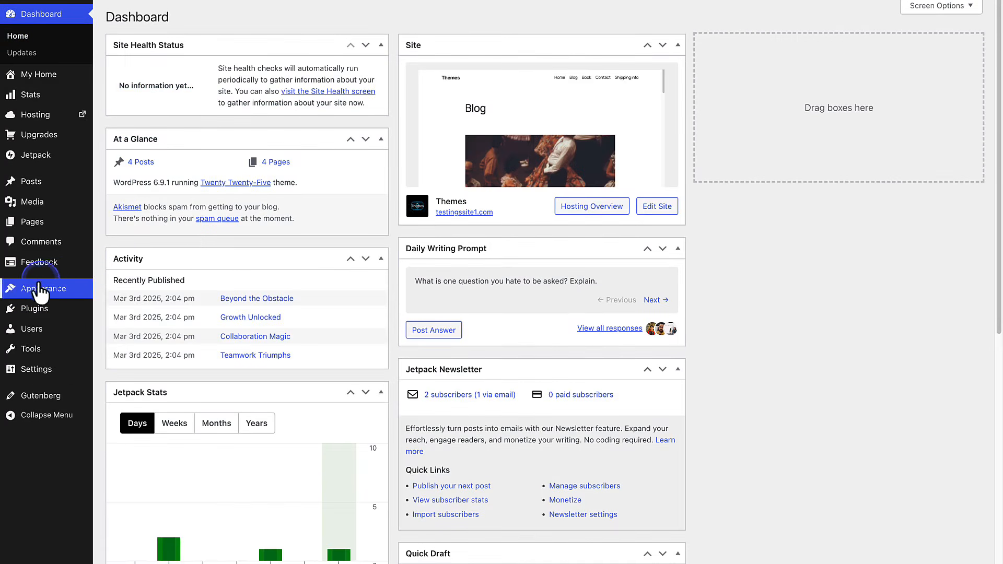
mouse_move(78, 296)
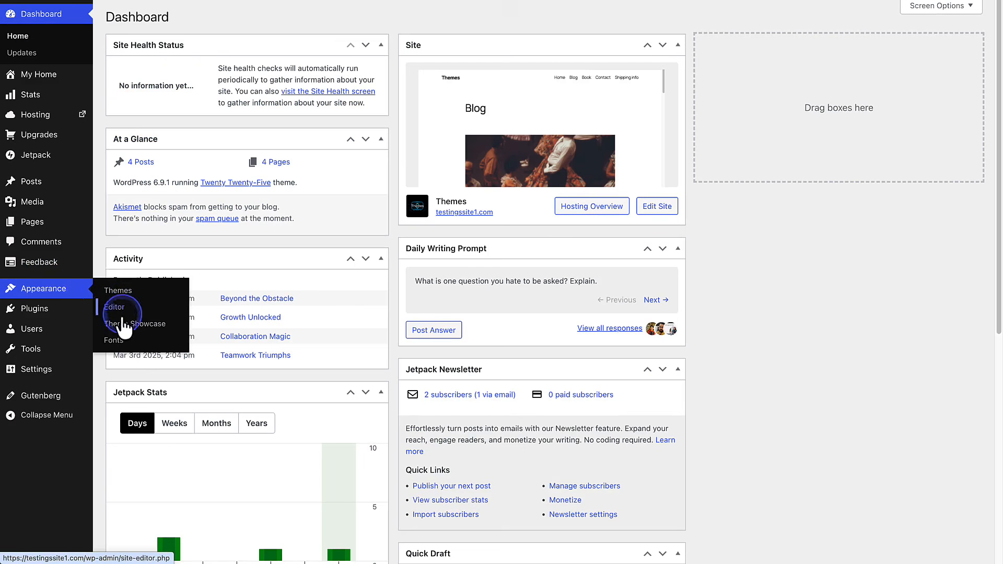
click(125, 324)
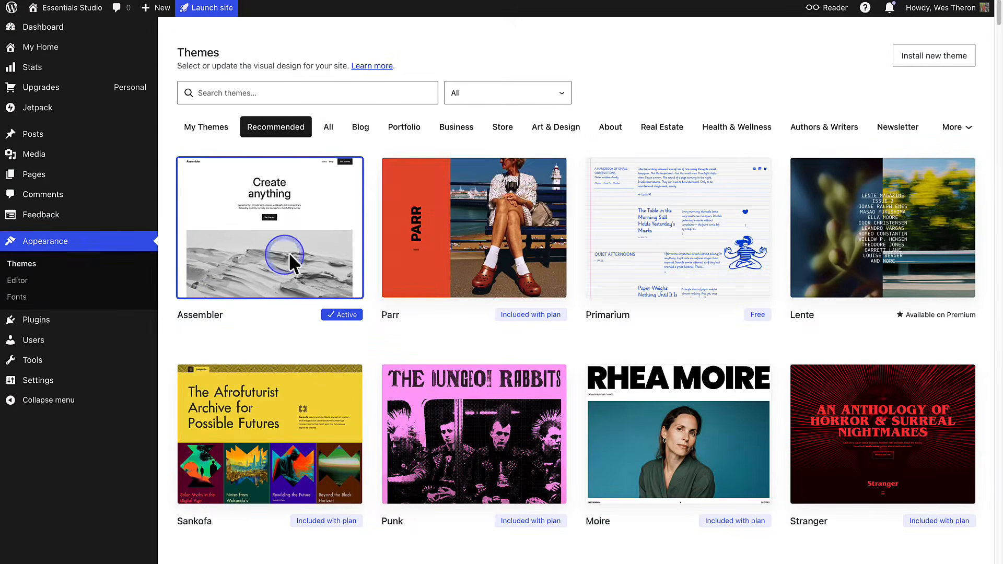
click(502, 128)
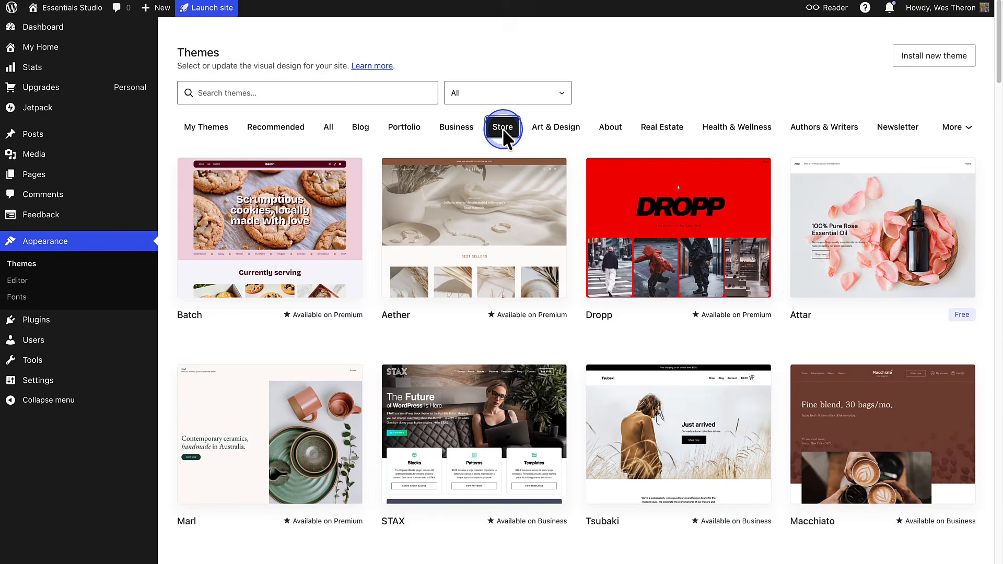
- Open the Tsubaki theme from the Store themes and preview the Shop page of its demo site
scroll(502, 128, down, 5)
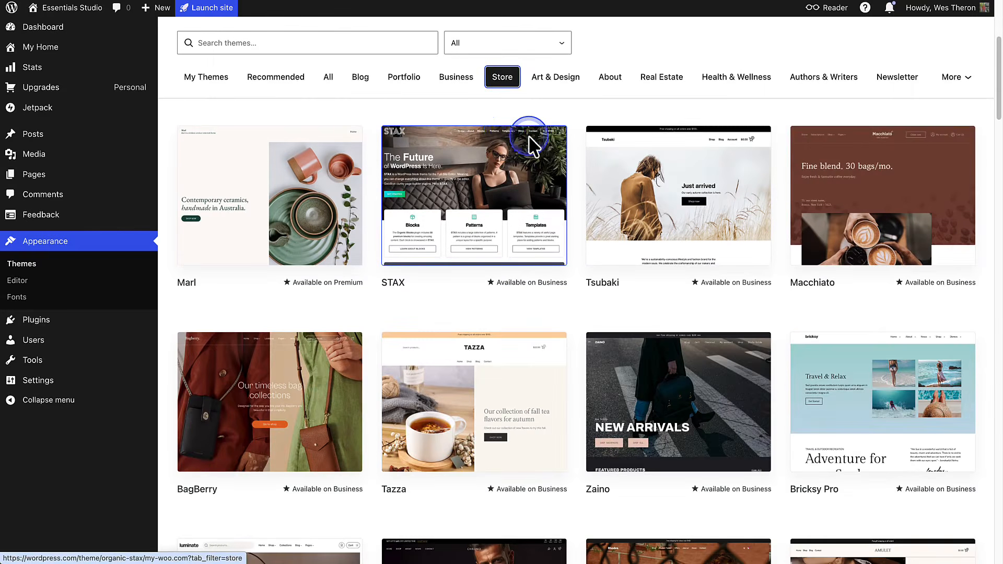
click(640, 191)
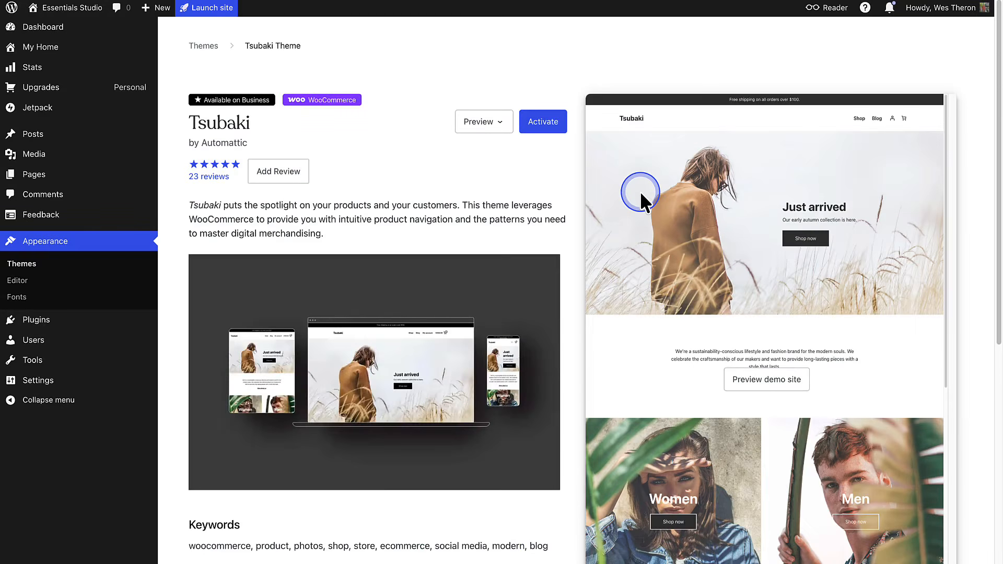
click(761, 379)
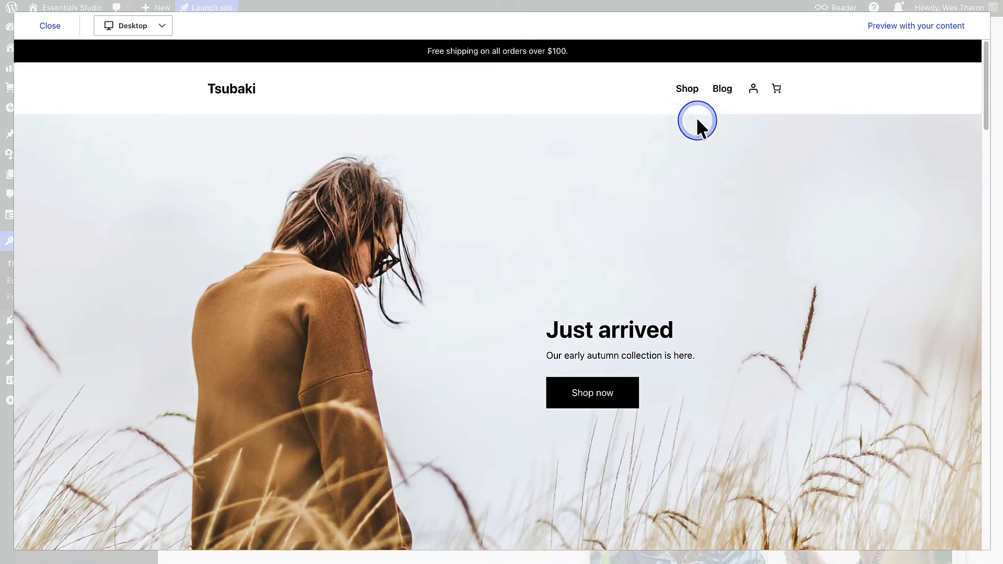
click(688, 87)
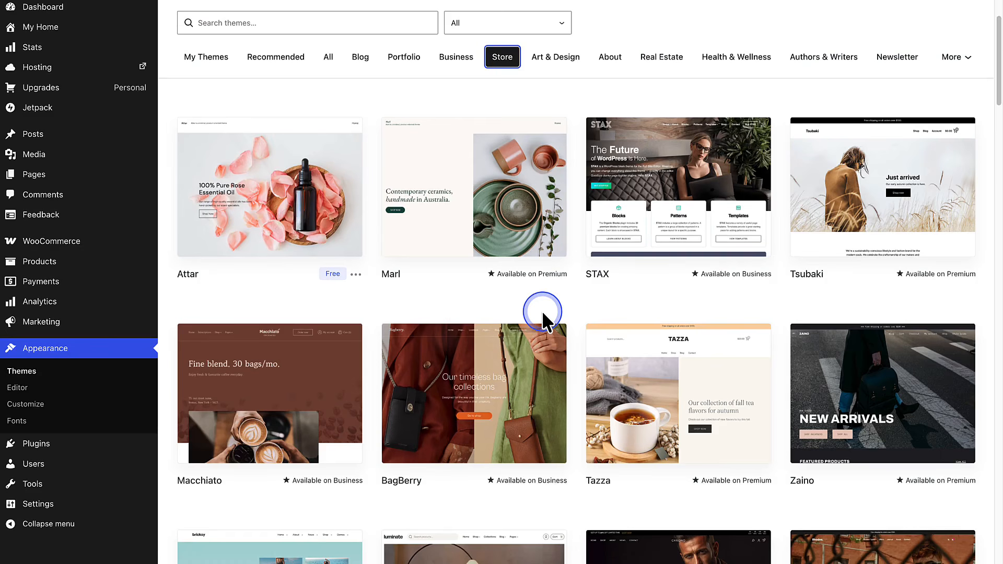
- Activate the free Attar theme and browse the themes in the WooCommerce marketplace
click(308, 221)
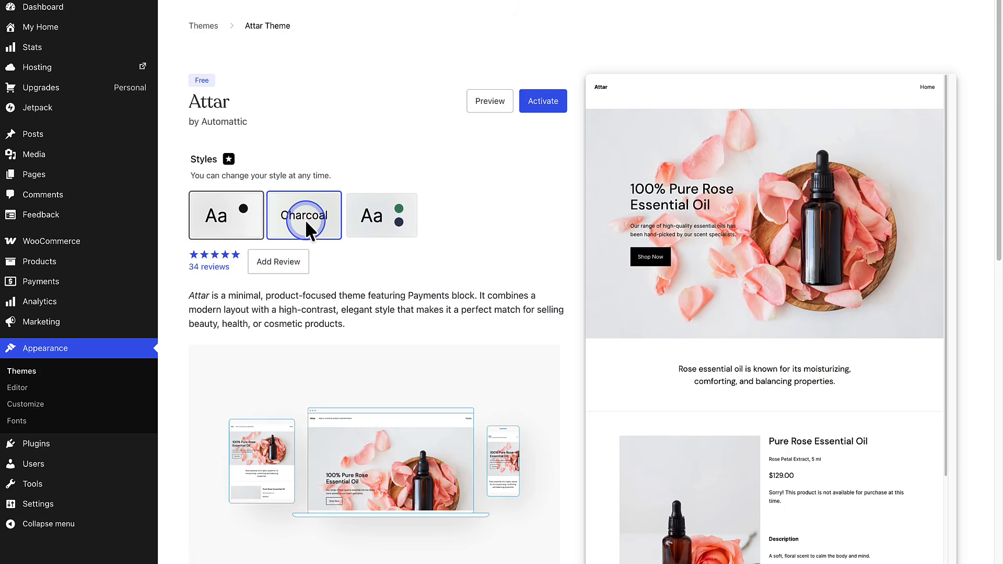
click(537, 102)
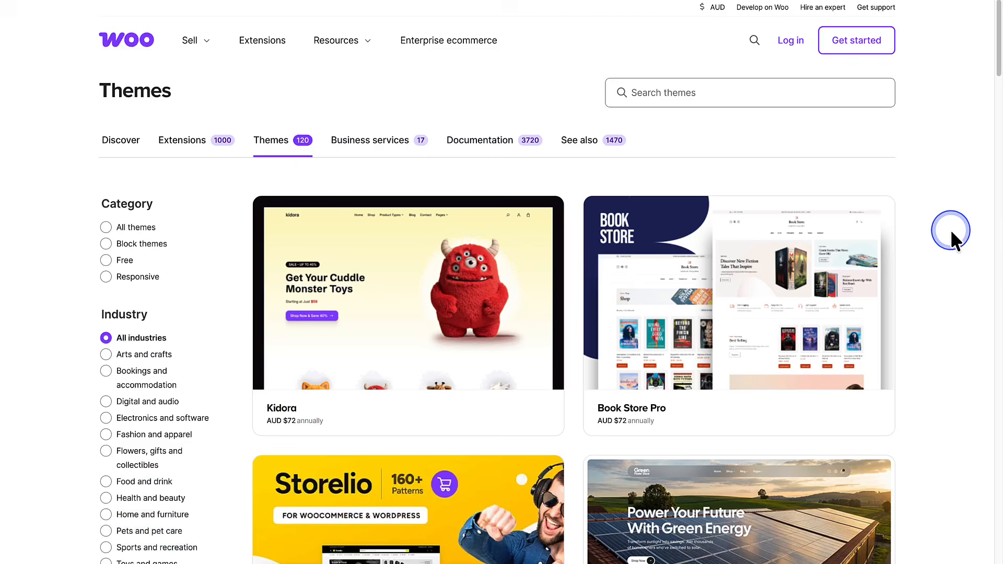
scroll(950, 230, down, 6)
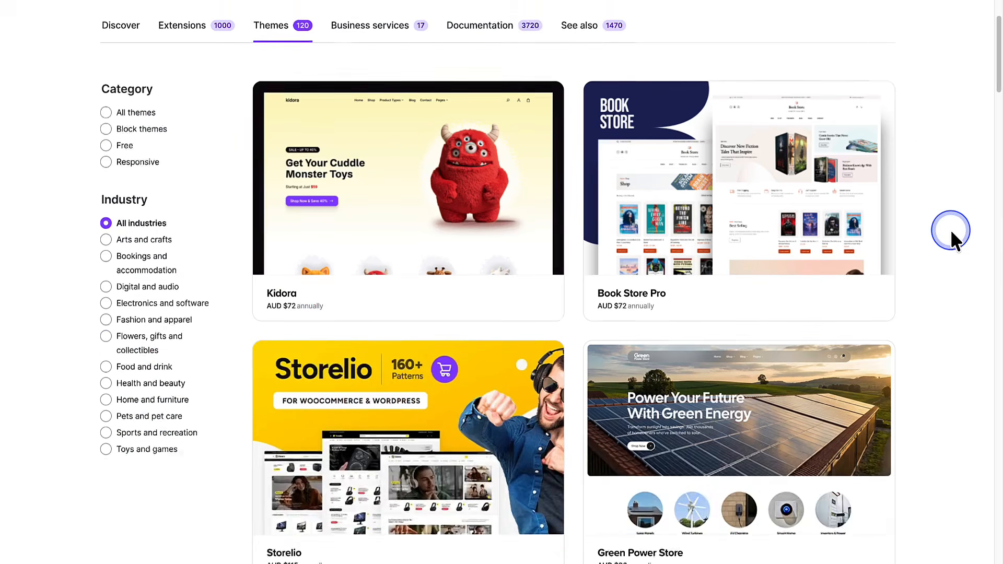
scroll(951, 230, down, 3)
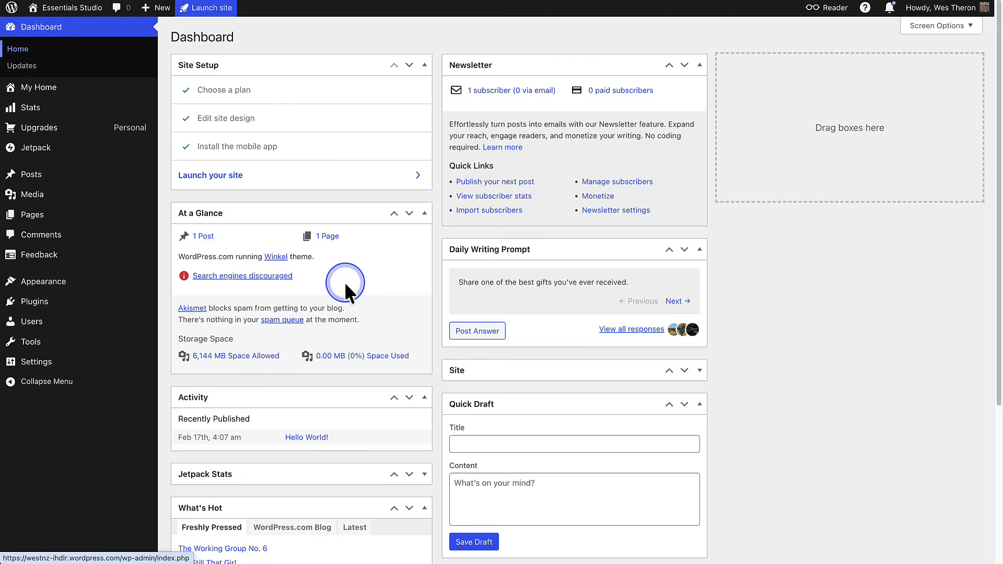
- Search the plugins marketplace for "Woo" and install the free WooCommerce plugin by Automattic
click(40, 303)
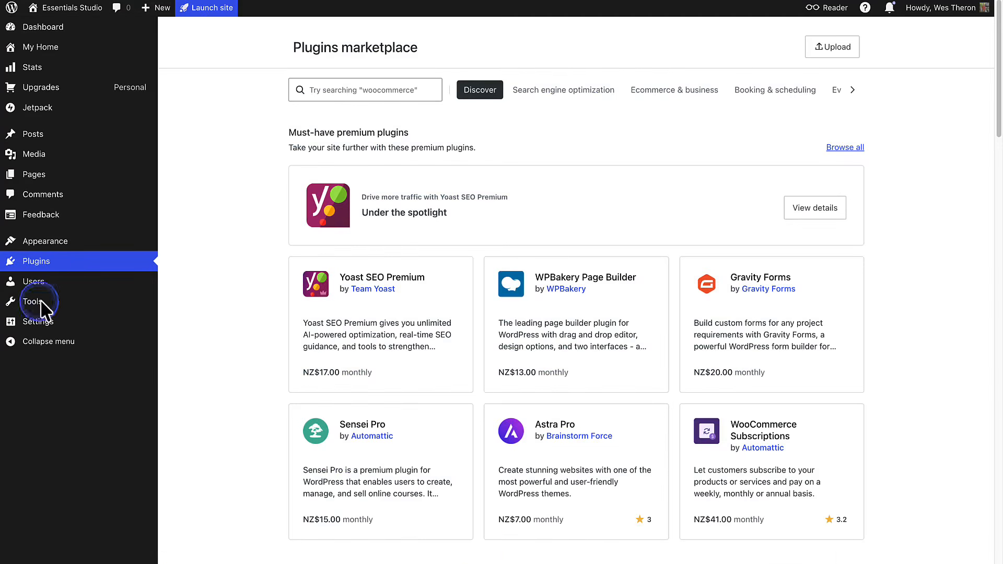
click(309, 90)
text(Woo)
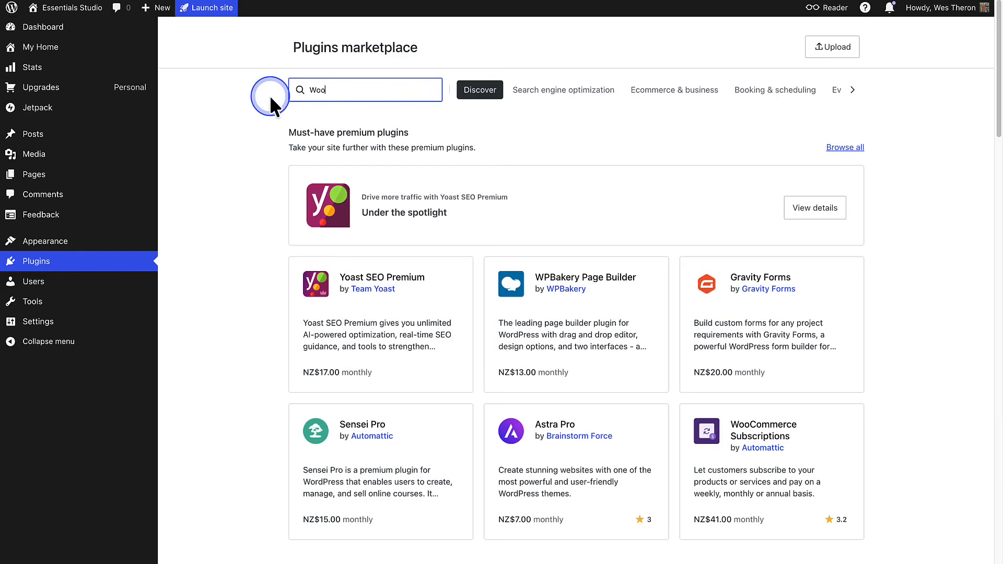
click(346, 188)
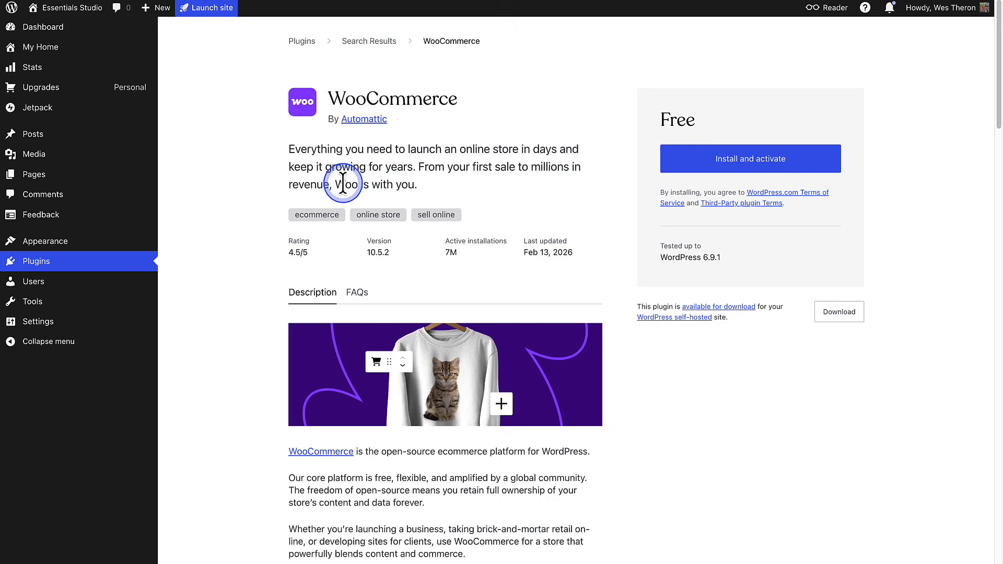
click(741, 158)
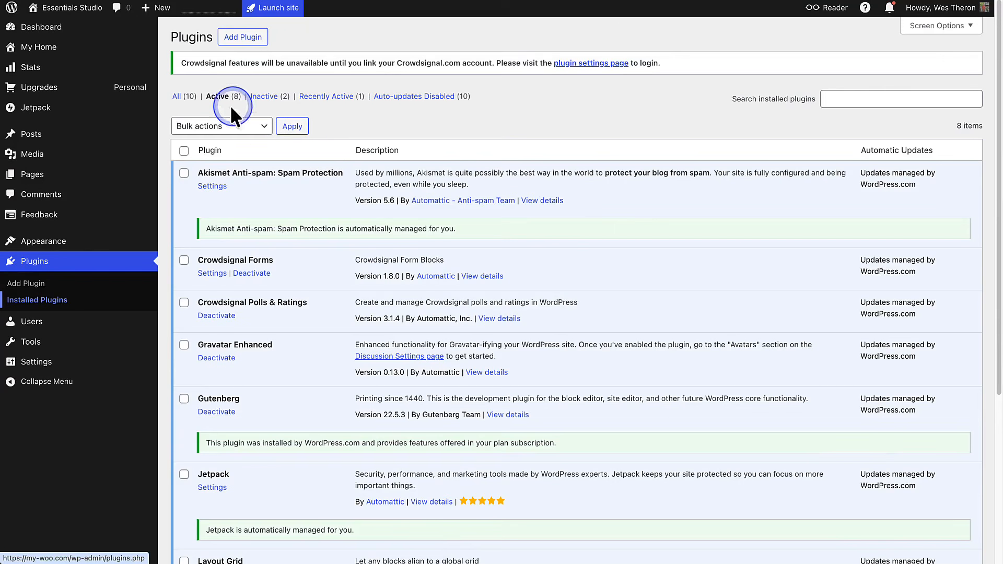
- List all installed plugins and activate WooCommerce
click(180, 97)
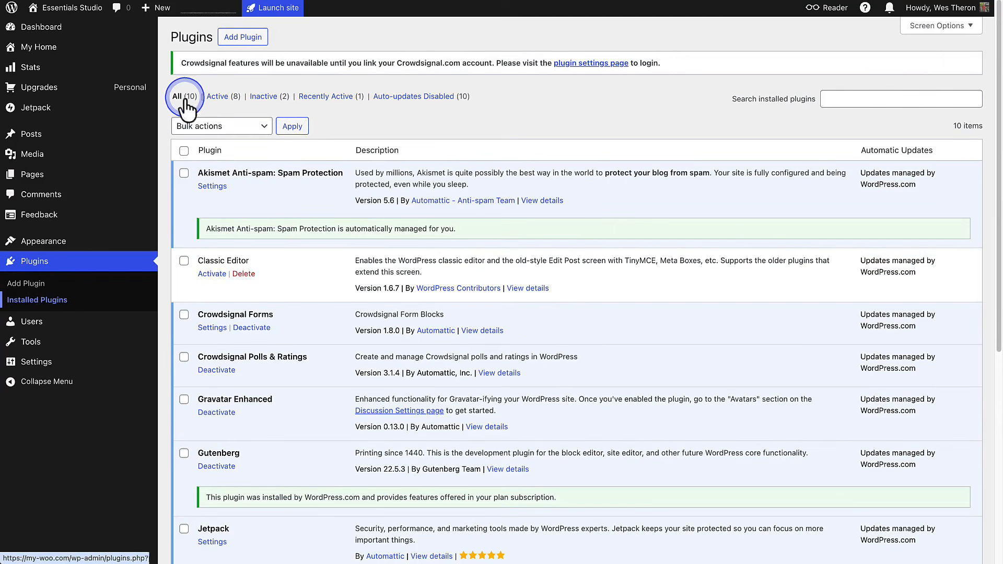
scroll(265, 250, down, 5)
scroll(265, 249, down, 1)
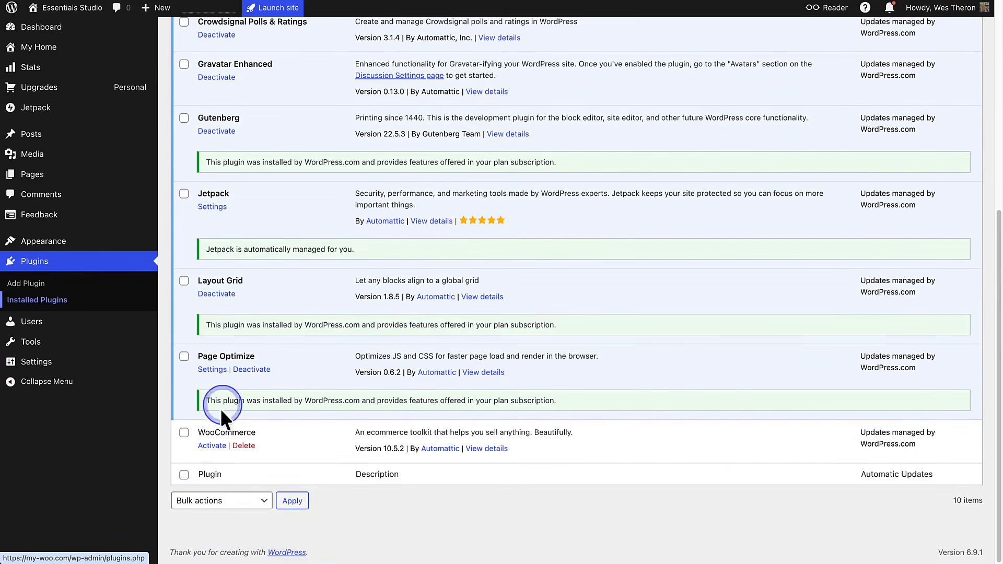
click(213, 446)
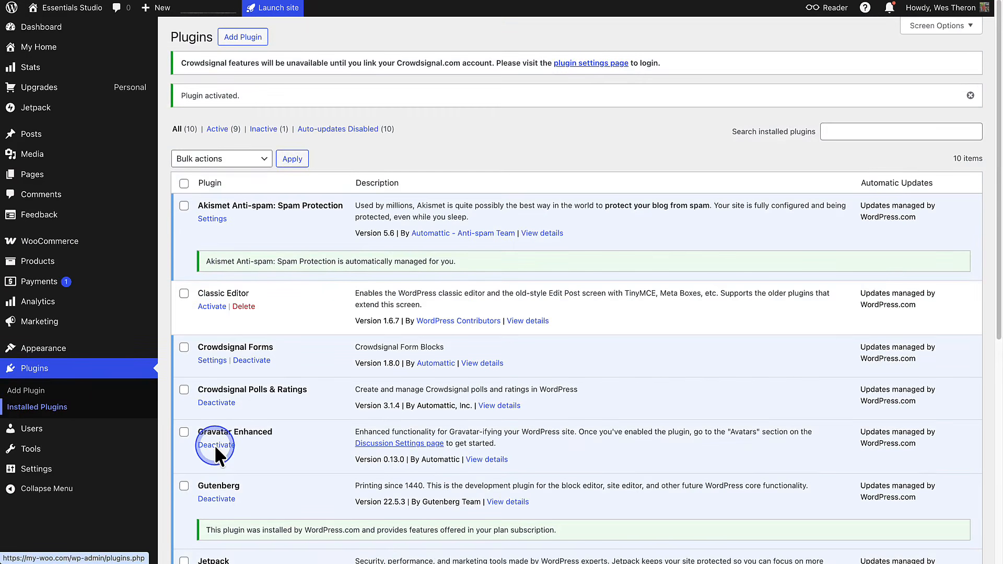
- Start WooCommerce's guided store setup and continue with "I'm just starting my business" as the business stage
mouse_move(67, 252)
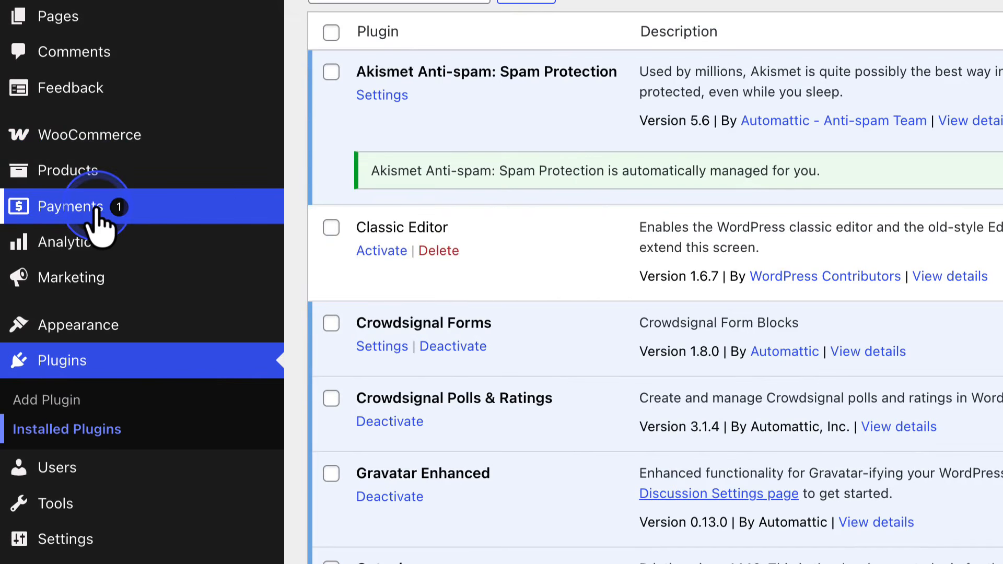
mouse_move(87, 278)
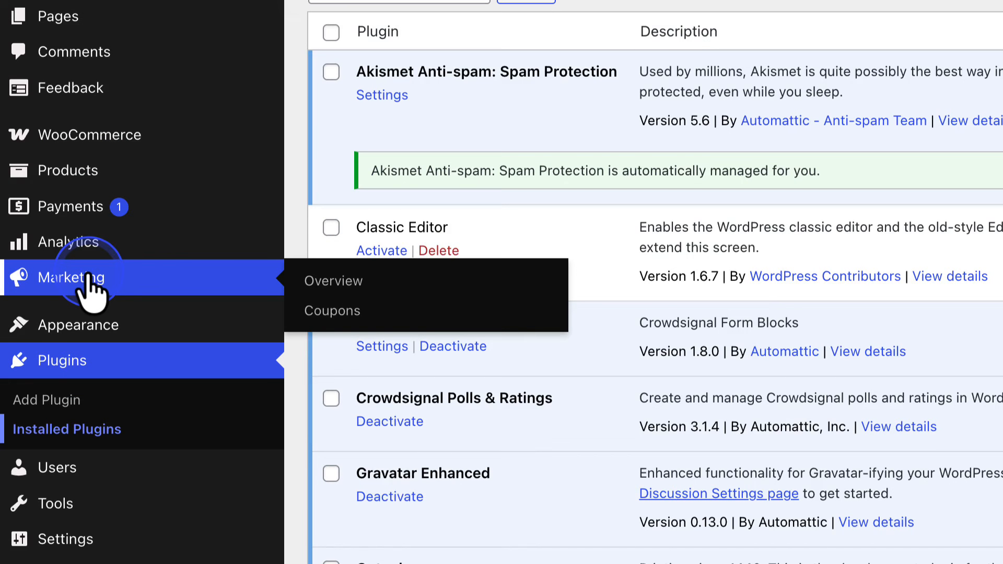
click(107, 138)
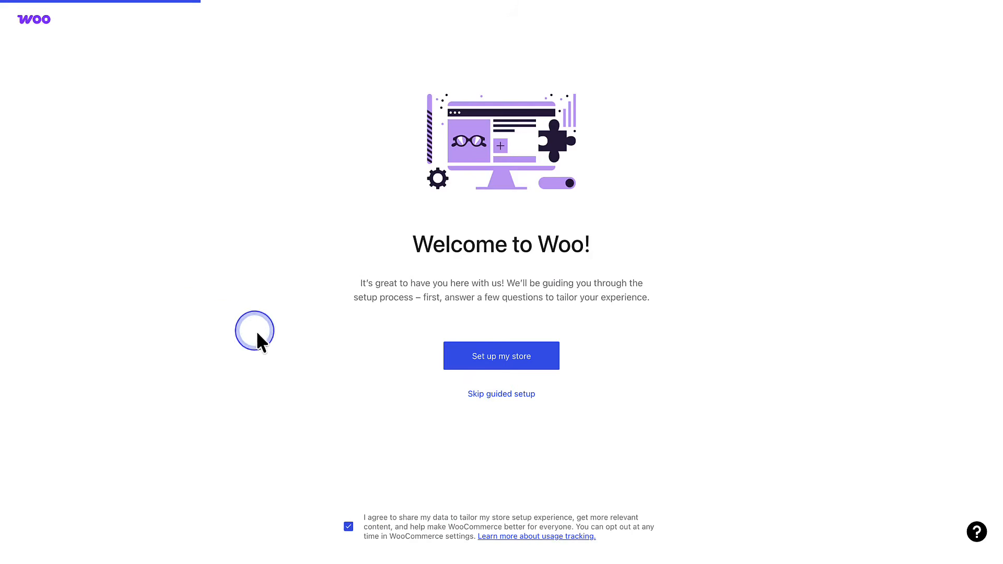
click(499, 359)
click(497, 349)
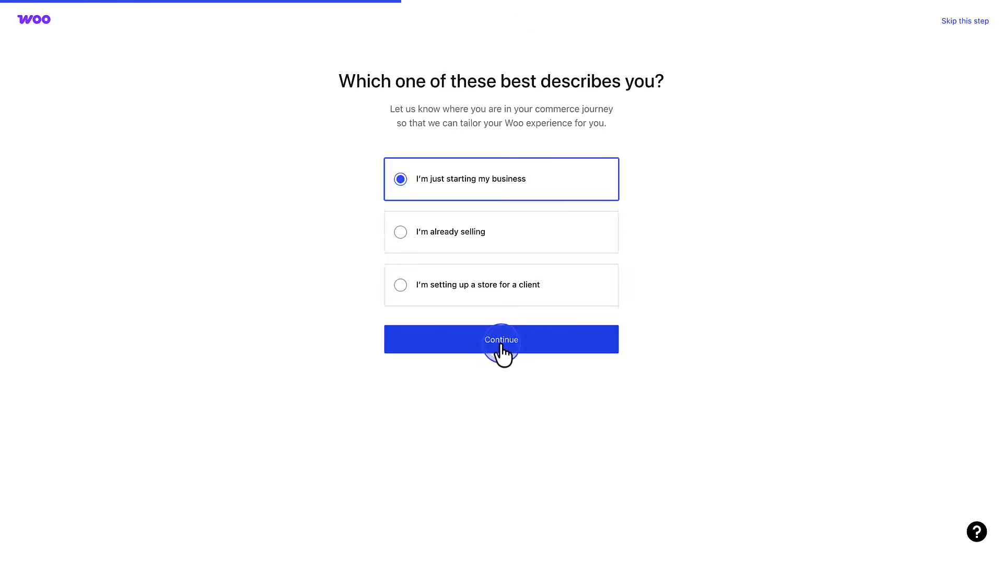
- Set the type of products to sell to "Clothing and accessories" and continue past the store details
click(491, 250)
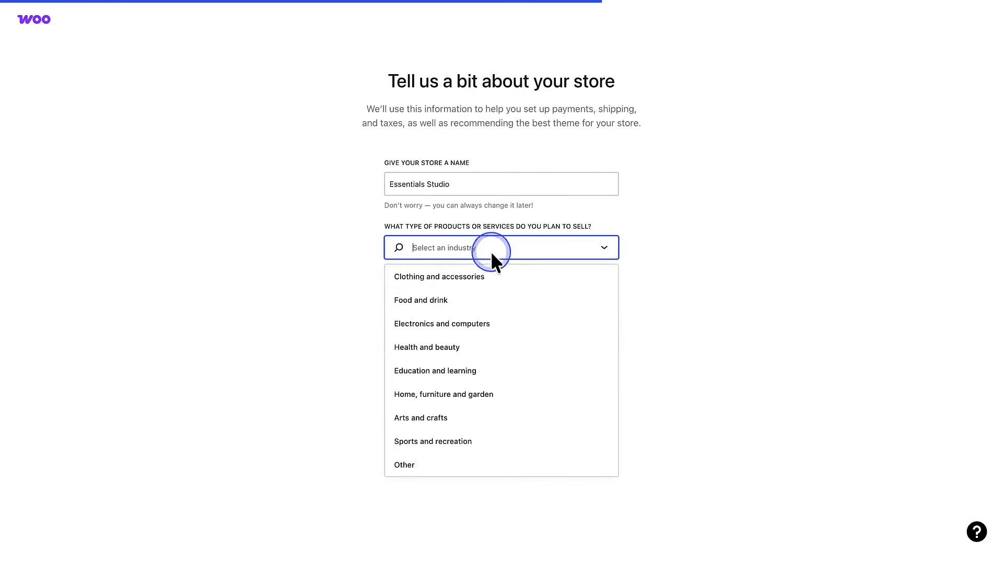
click(484, 282)
click(491, 423)
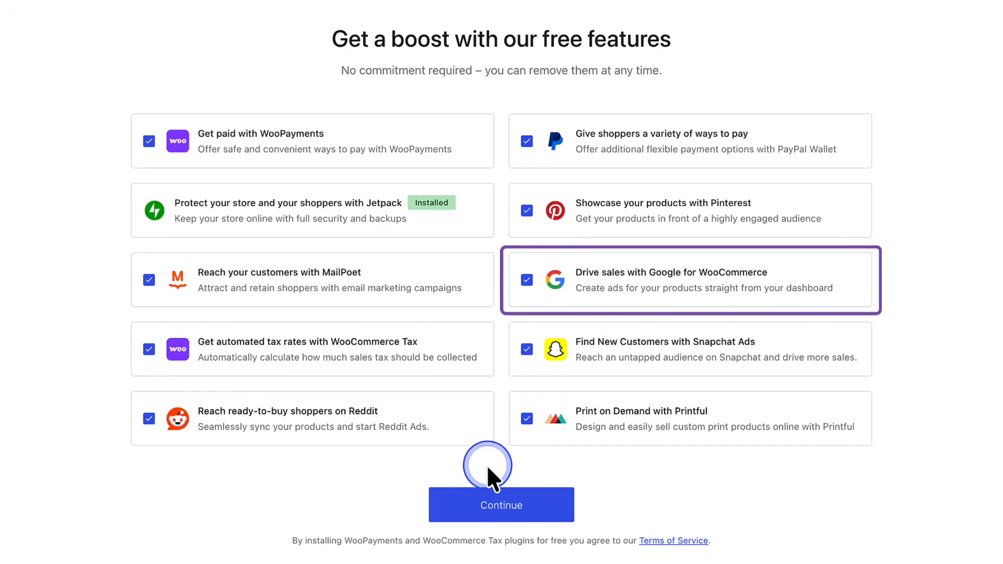
- Exclude Printful, Snapchat Ads, Pinterest and MailPoet from the free features and continue the store setup
click(527, 418)
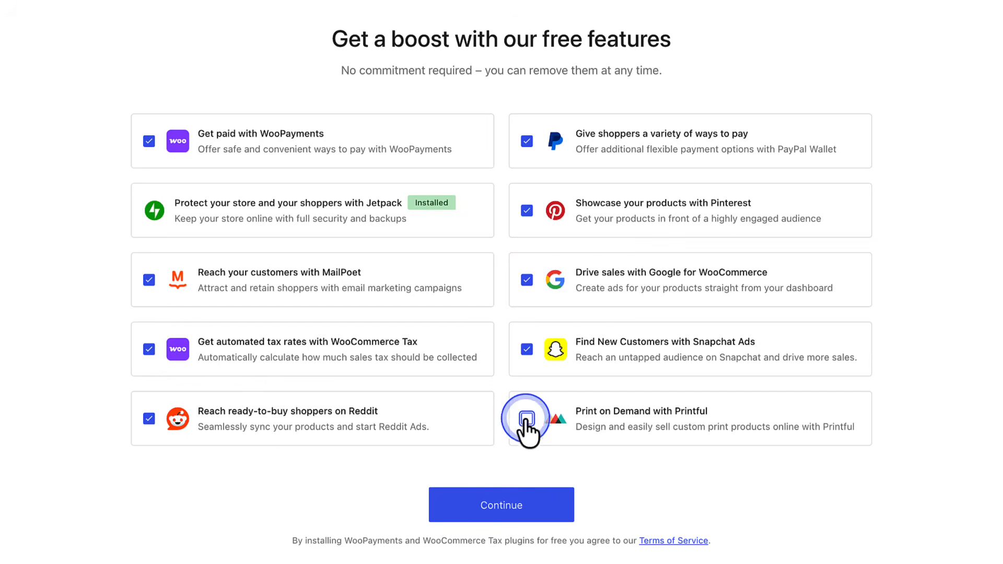
click(527, 349)
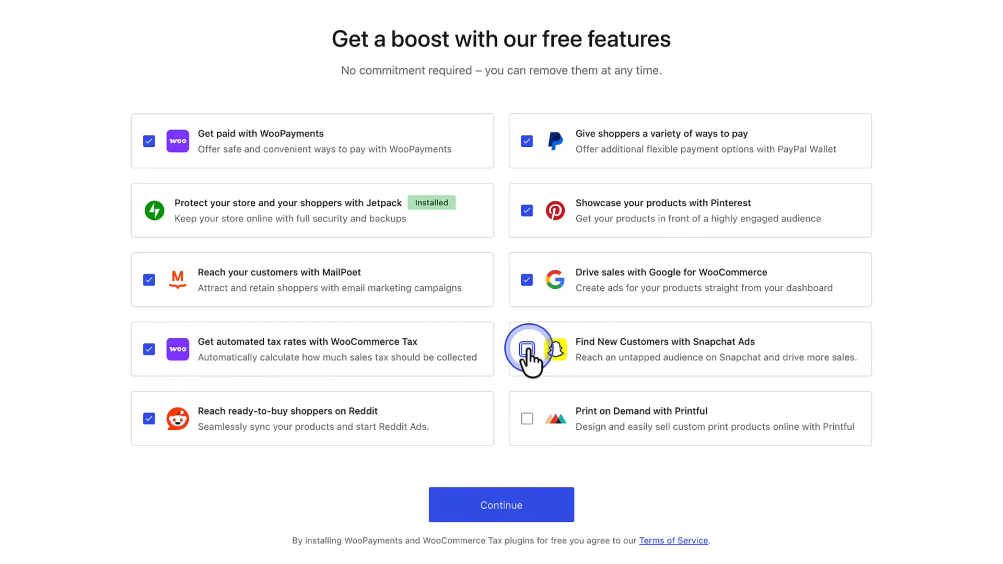
click(527, 210)
click(149, 280)
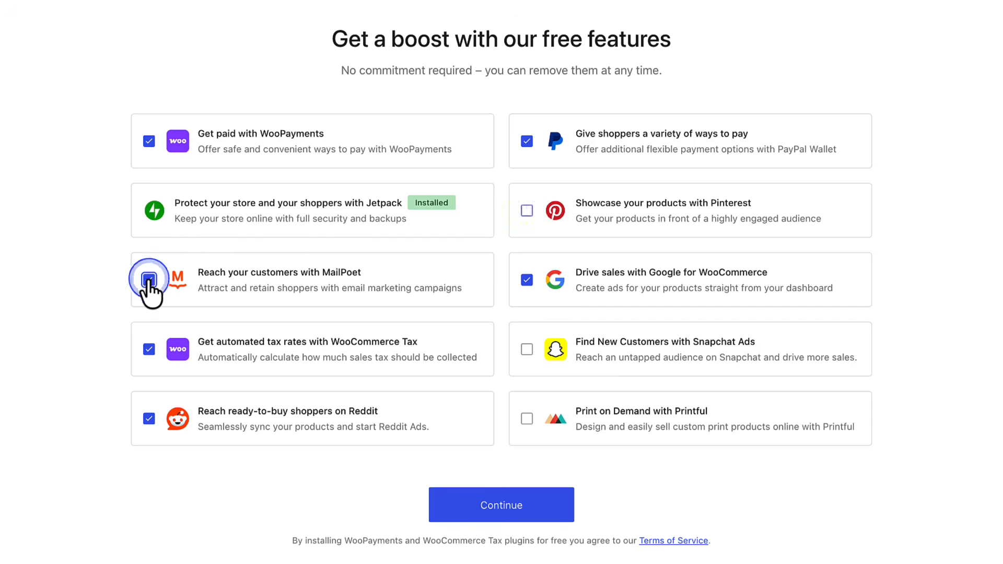
click(493, 504)
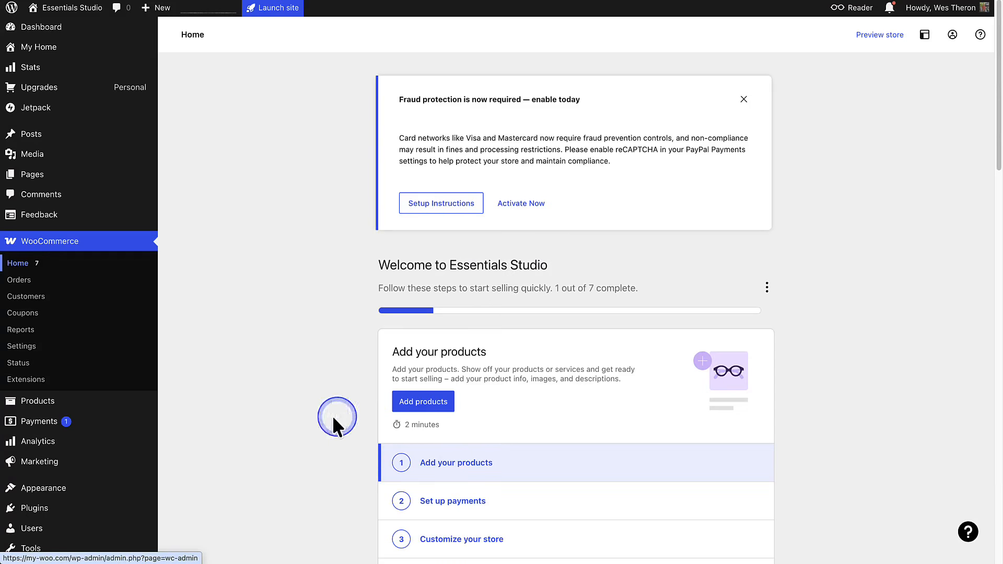
- Review WooCommerce's general settings from the store address through the currency options and save them
click(21, 346)
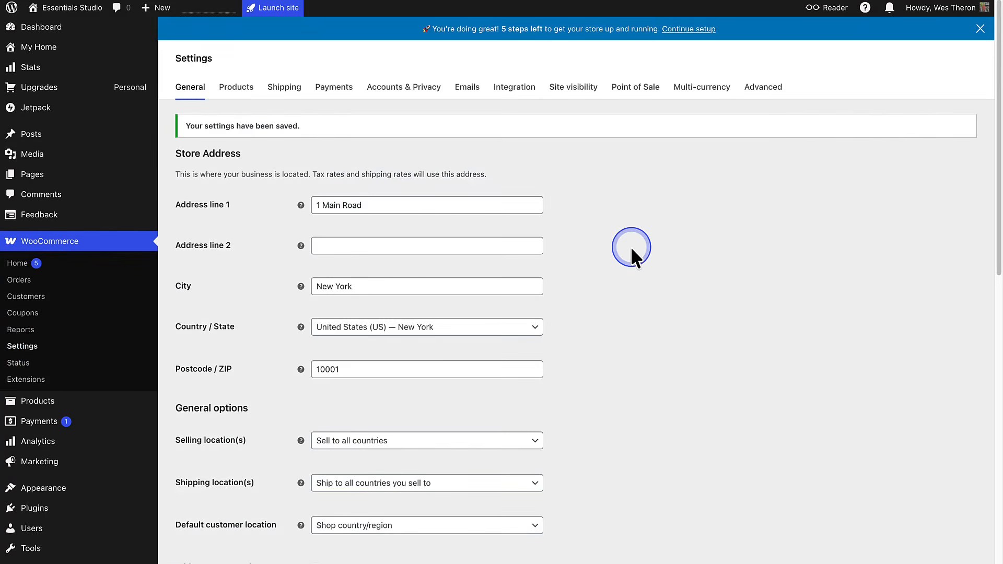
scroll(631, 246, down, 10)
scroll(631, 247, down, 2)
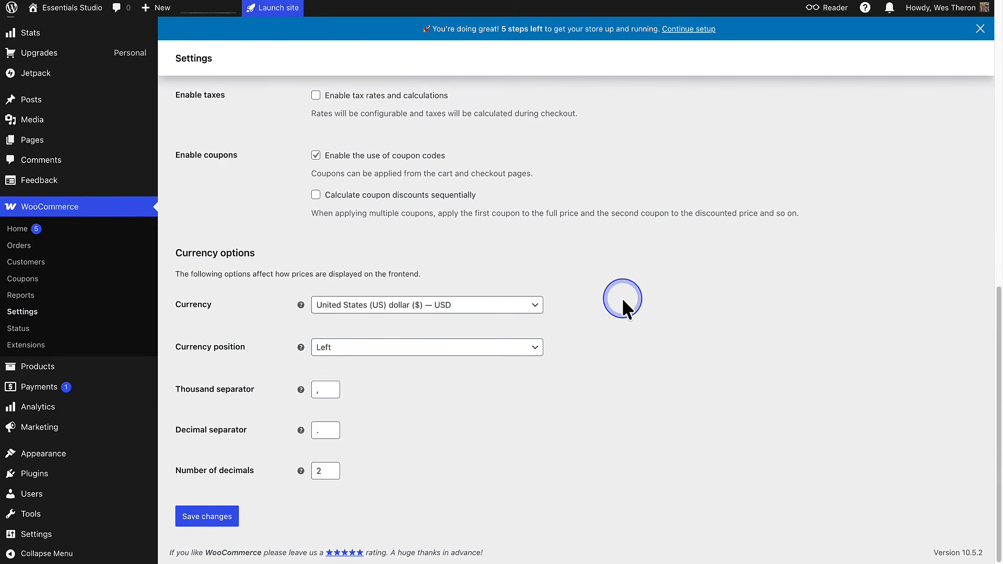
click(197, 517)
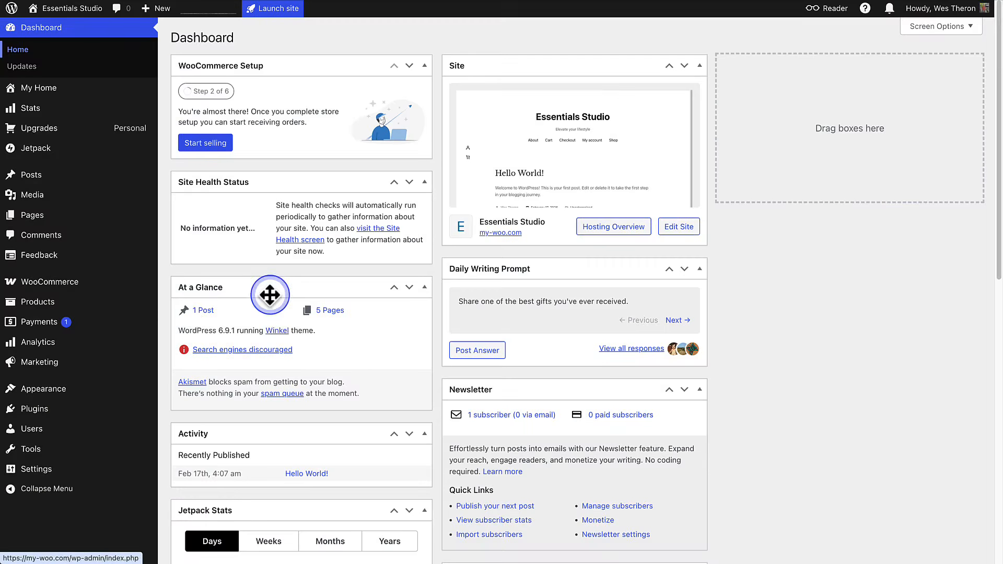
- Go from WooCommerce's home to adding a product and show the additional product types
click(48, 288)
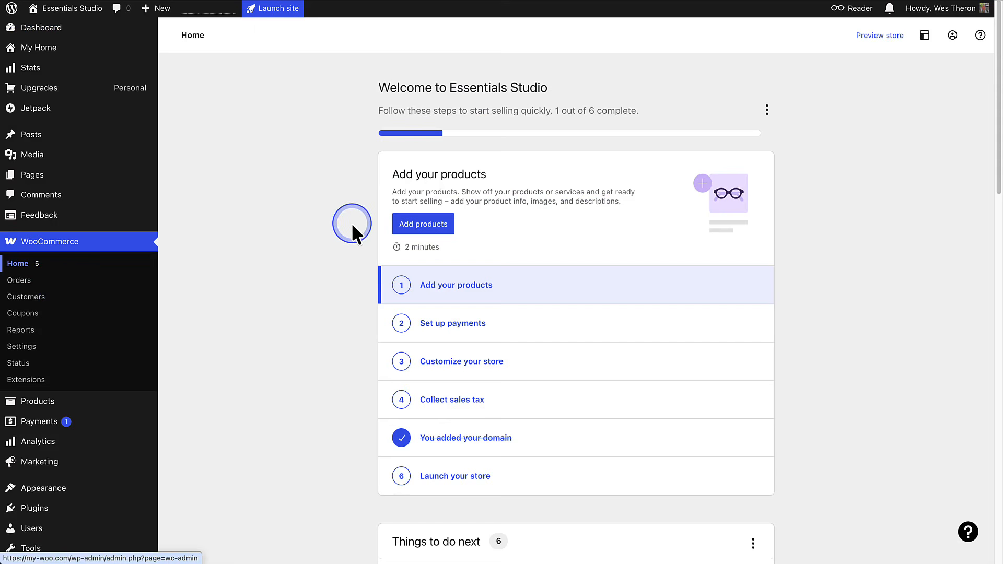
click(46, 405)
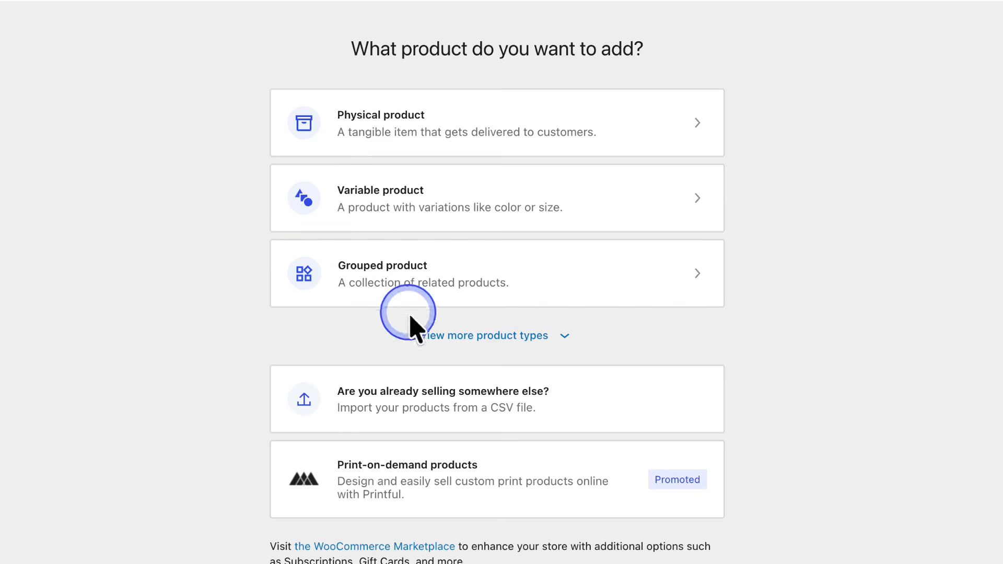
click(430, 336)
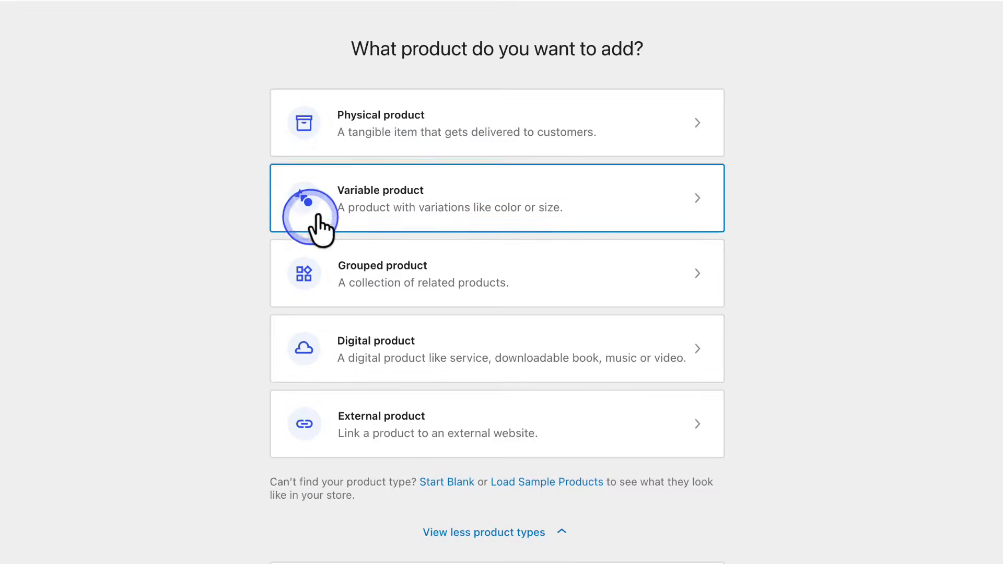
- Start a physical product named "Heritage Brown Leather Messenger Bag" and paste in its full description with the bag's dimensions
click(432, 148)
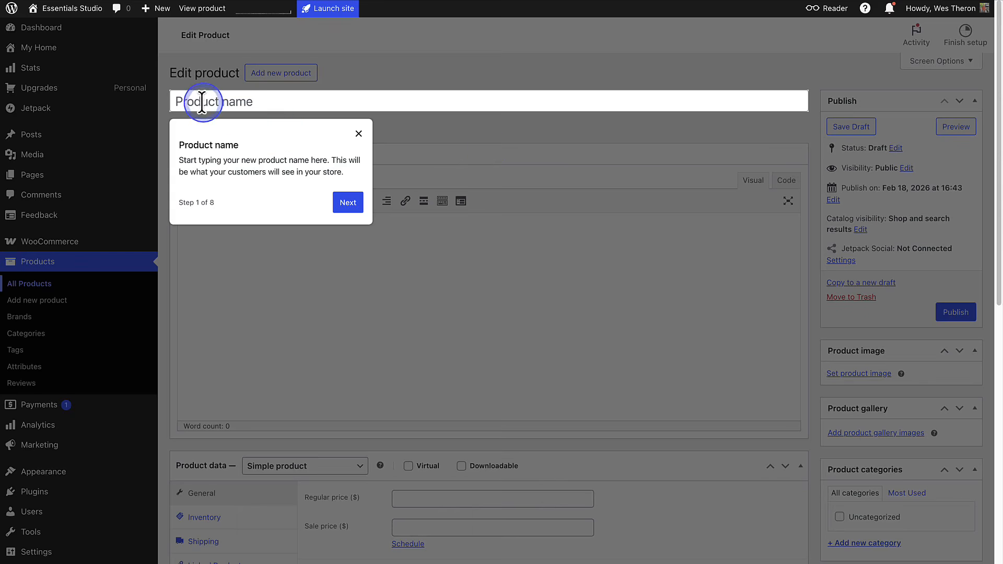
click(178, 102)
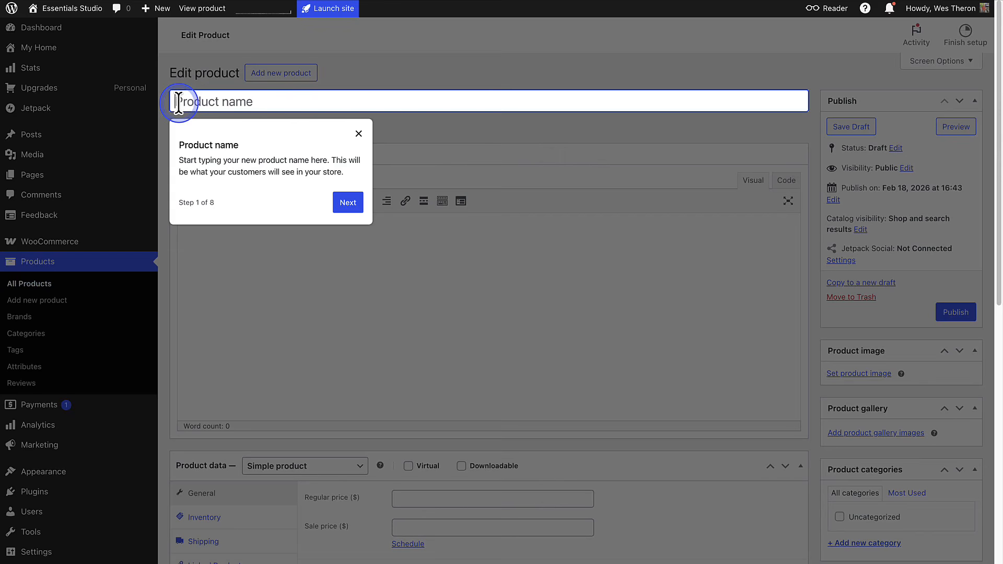
text(Heritage Brown Leather Messenger Bag)
click(347, 203)
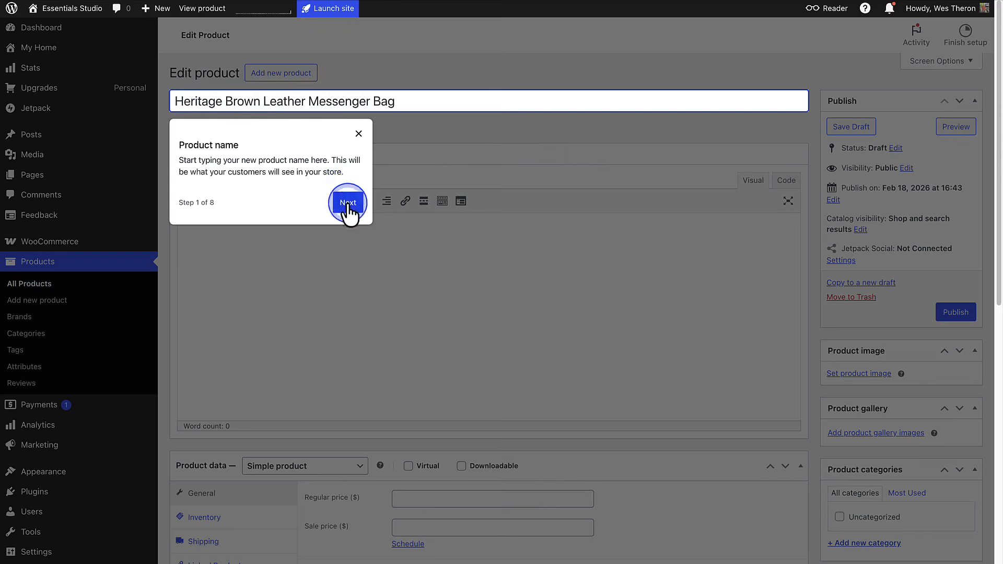
text(Crafted from rich, full-grain leather with a natural distressed finish, this heritage-inspired messenger bag combines timeless style with everyday functionality. Each bag features unique markings in the leather, giving it authentic character that develops beautifully over time. Dimensions: Width: 38 cm (15 in) Height: 28 cm (11 in) Depth: 10 cm (4 in) Strap length (adjustable): up to 140 cm (55 in))
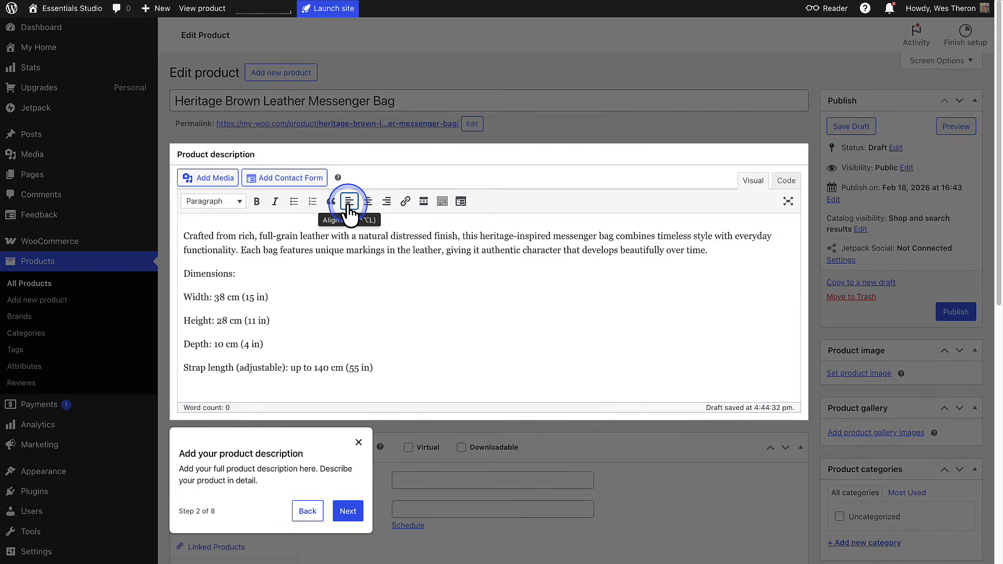
click(348, 511)
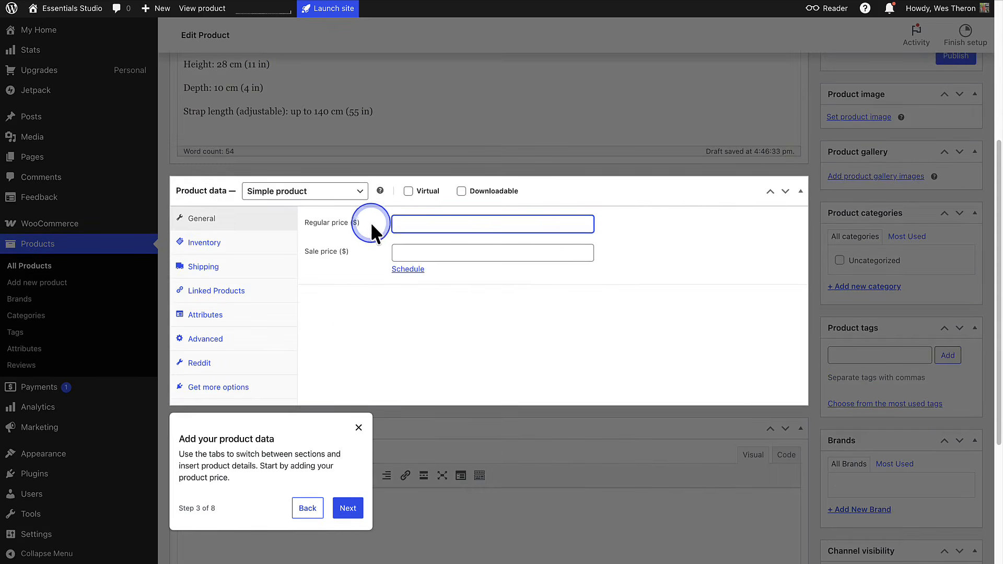
- Set the product's regular price to $120 and its sale price to $99
text(120)
click(367, 255)
text(99)
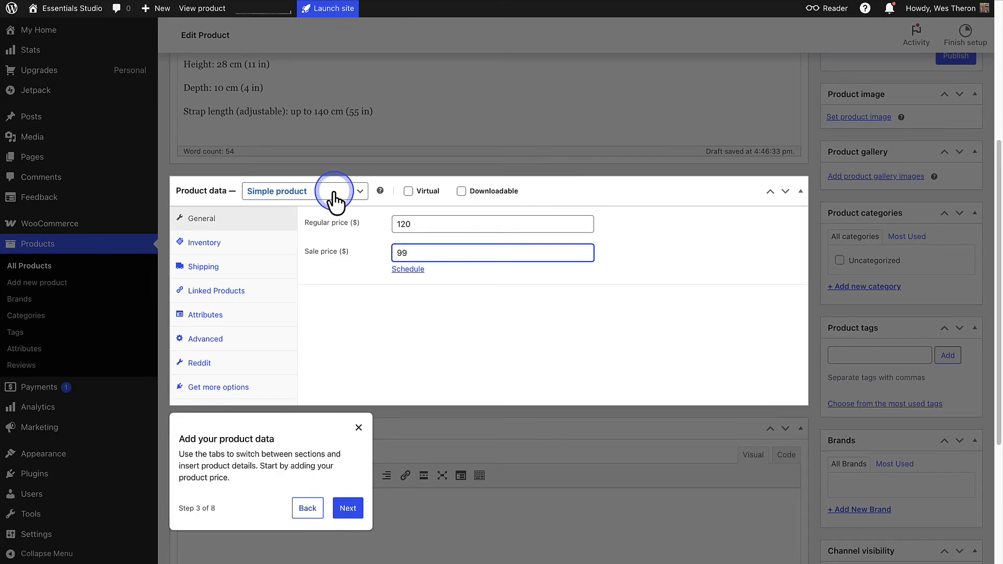
- Paste in the short description of the full-grain distressed leather messenger bag with dual buckle closure and adjustable shoulder strap
click(348, 508)
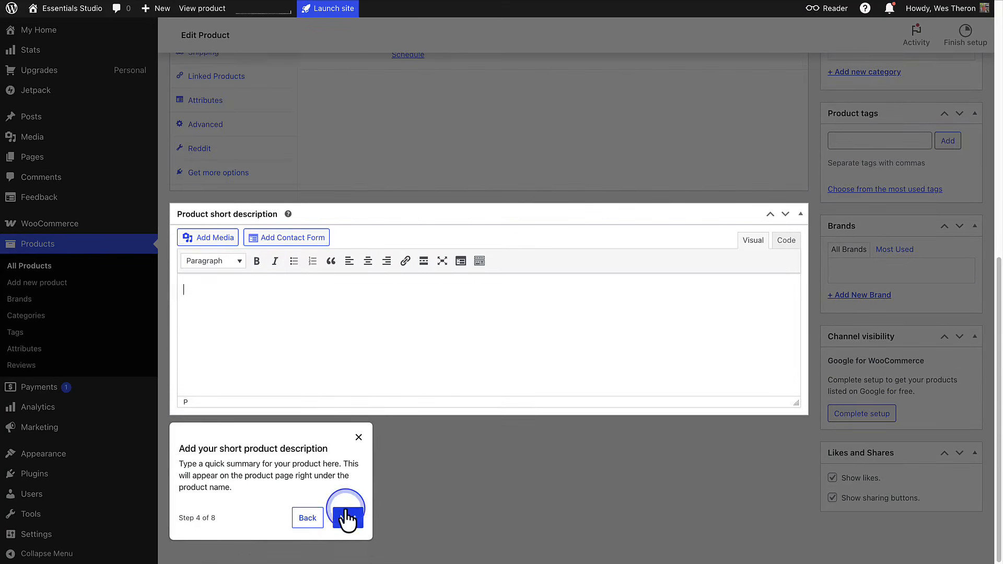
text(Full-grain distressed leather messenger bag (38 x 28 x 10 cm) with dual buckle closure and adjustable shoulder strap—perfect for carrying a 15" laptop and daily essentials.)
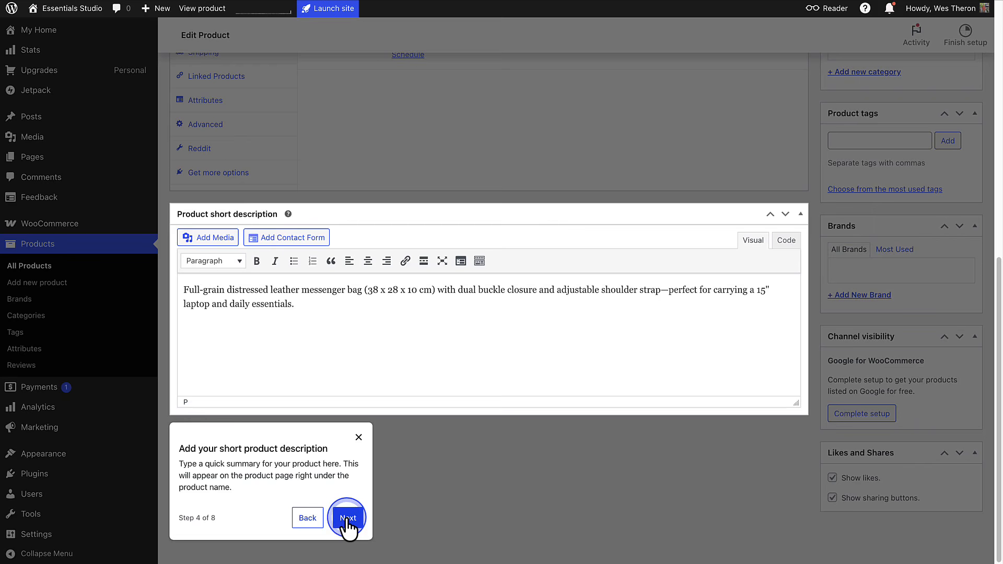
click(347, 519)
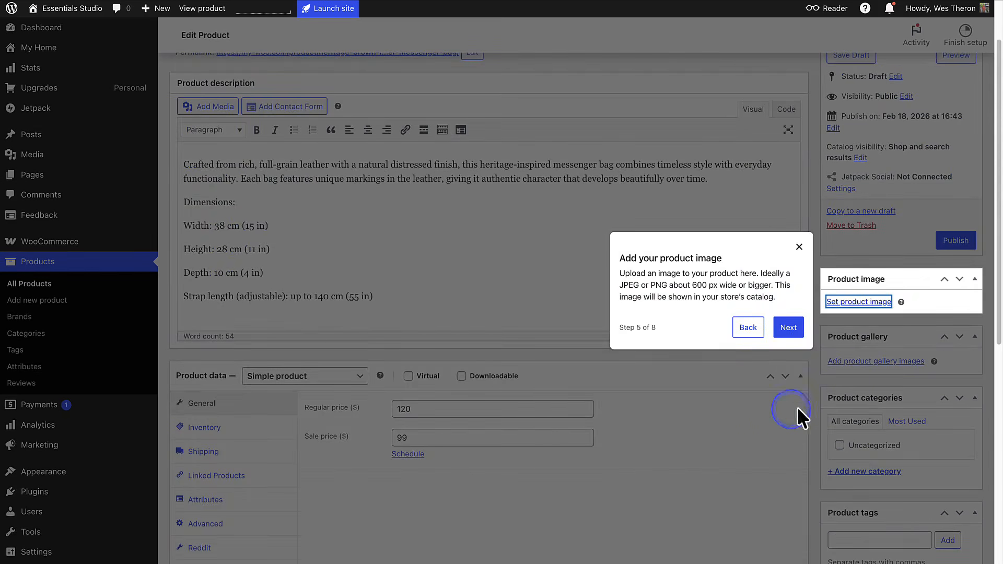
- Set the brown leather messenger bag photo from the media library as the product image
click(860, 302)
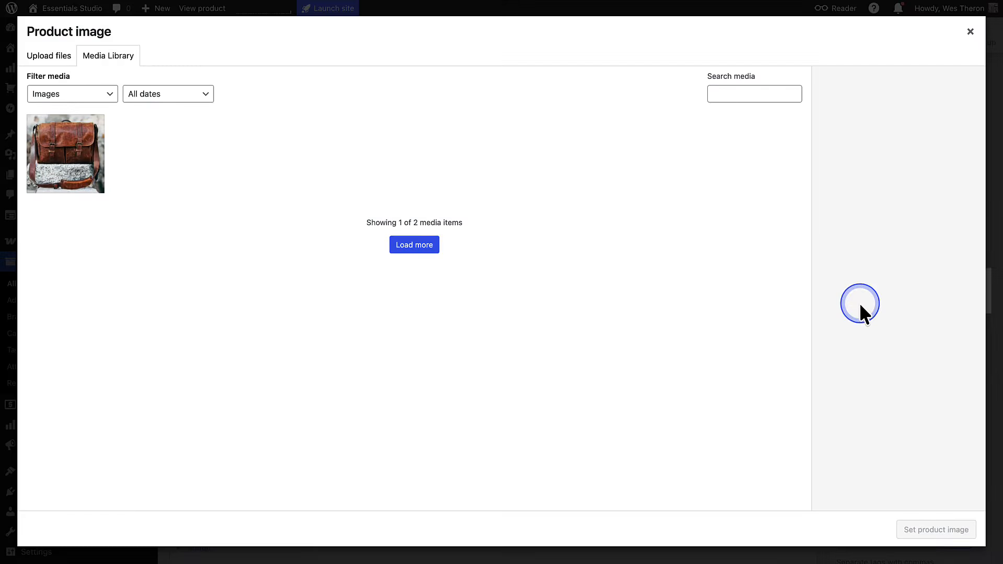
click(71, 160)
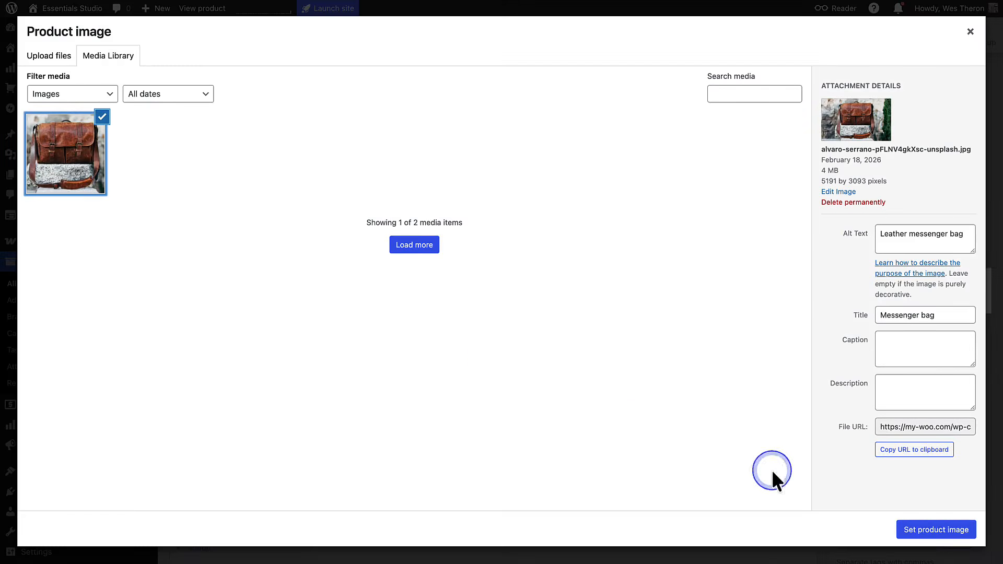
click(931, 529)
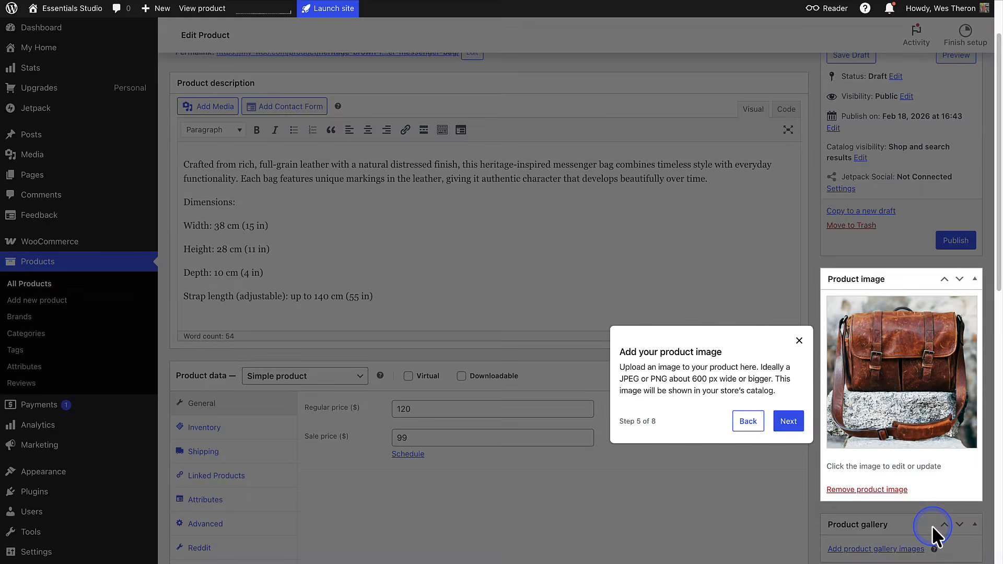
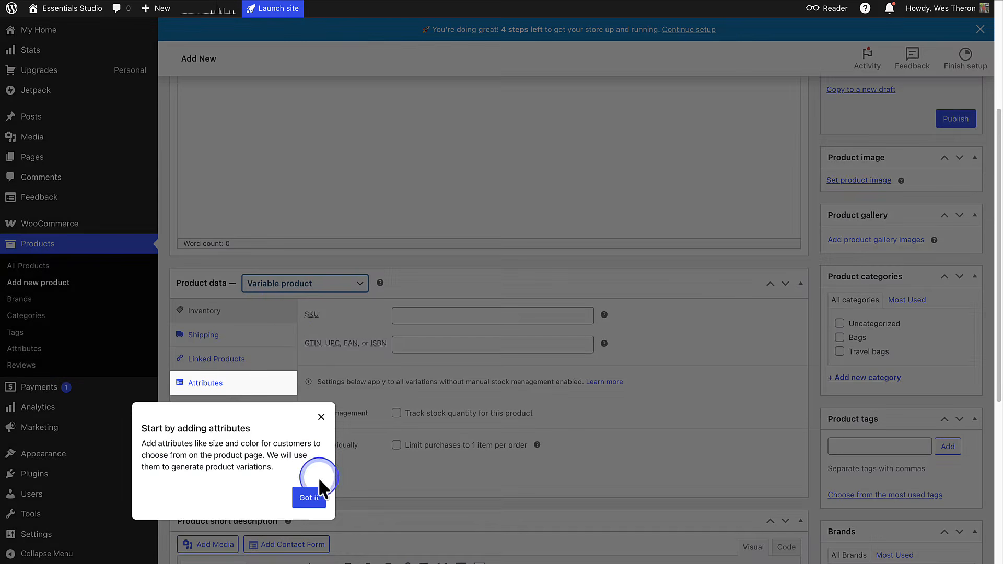
- Dismiss the attributes tip and name the new variable product "Quokka Water Bottle"
click(311, 500)
scroll(313, 496, up, 5)
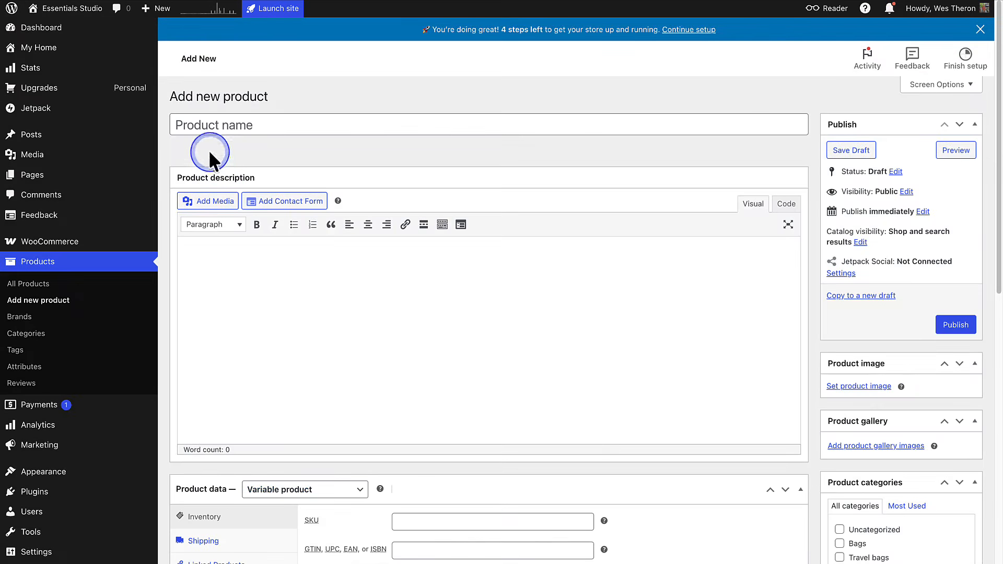
click(197, 125)
text(Quokka Water Bottle)
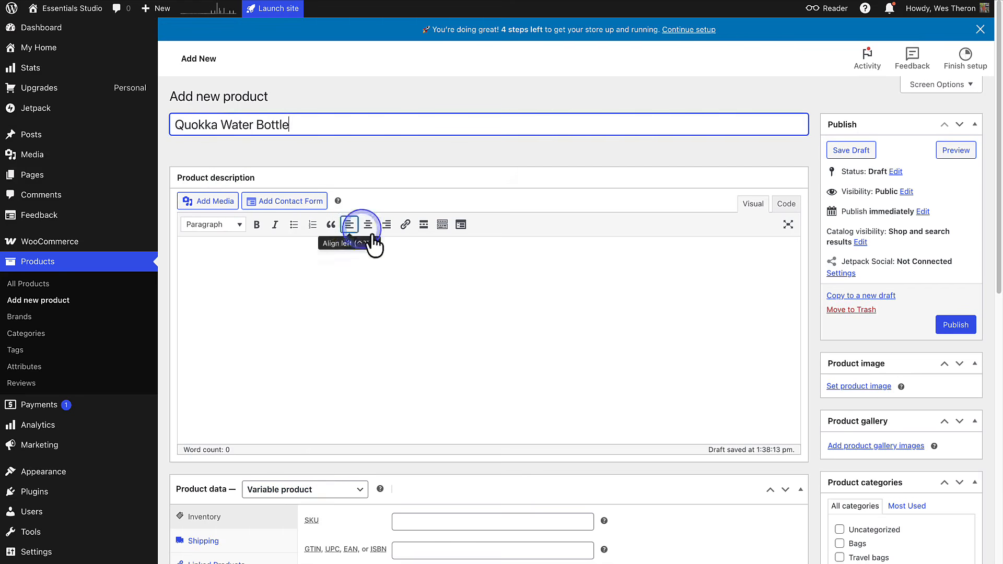
- Set the green water bottle photo from the media library as the product image
click(863, 387)
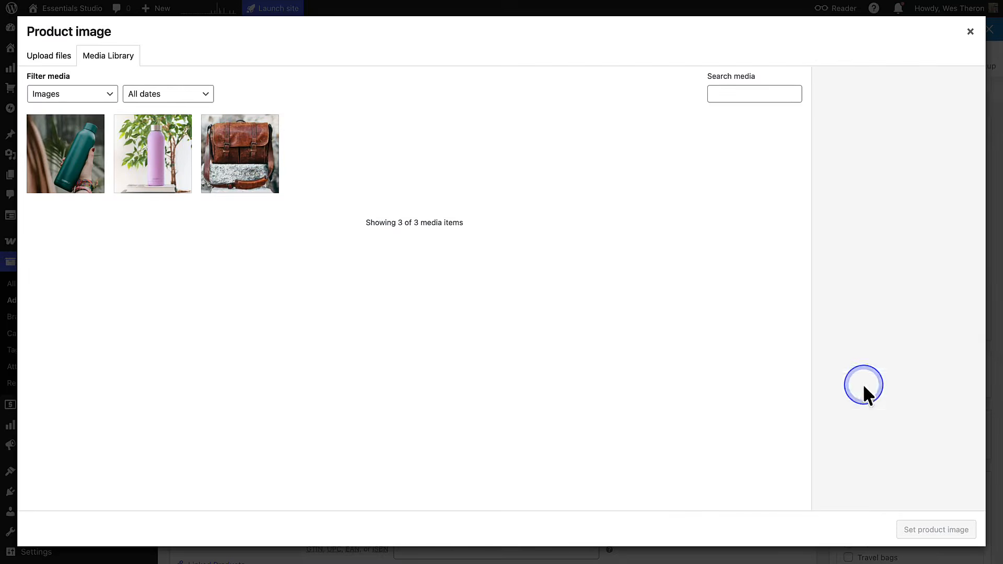
click(80, 173)
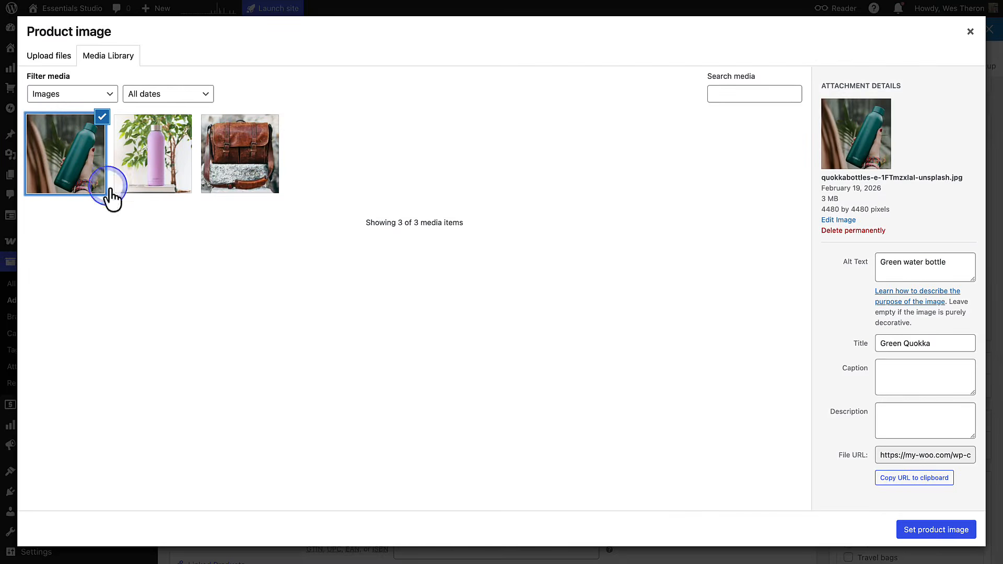
click(934, 529)
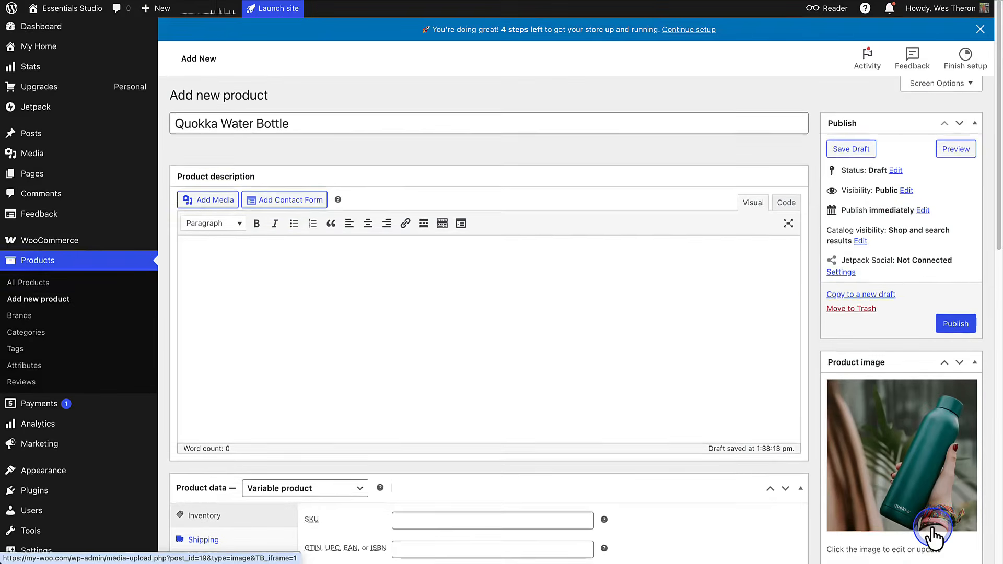
- Add the pink water bottle photo from the media library to the product gallery
scroll(933, 527, down, 3)
click(881, 483)
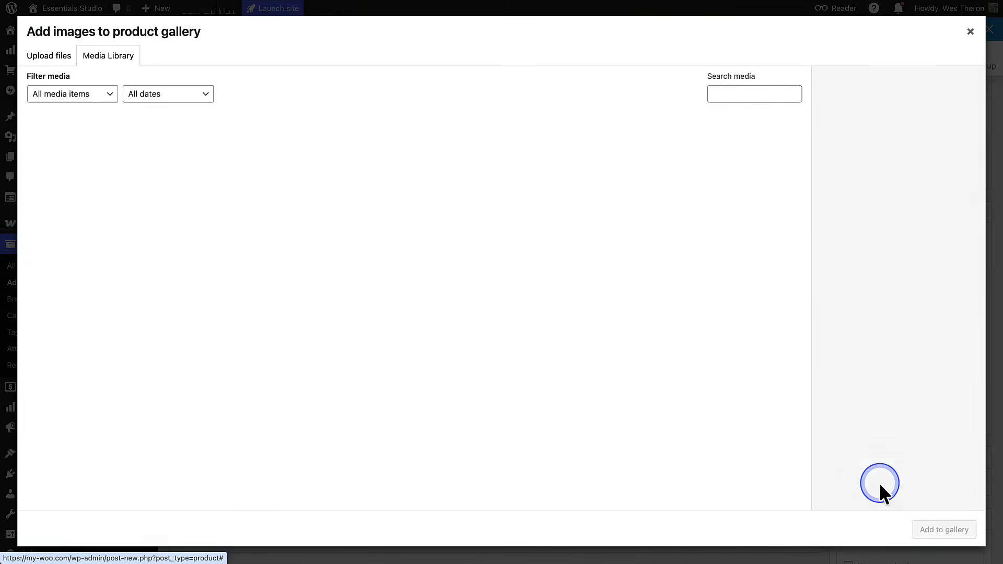
click(152, 161)
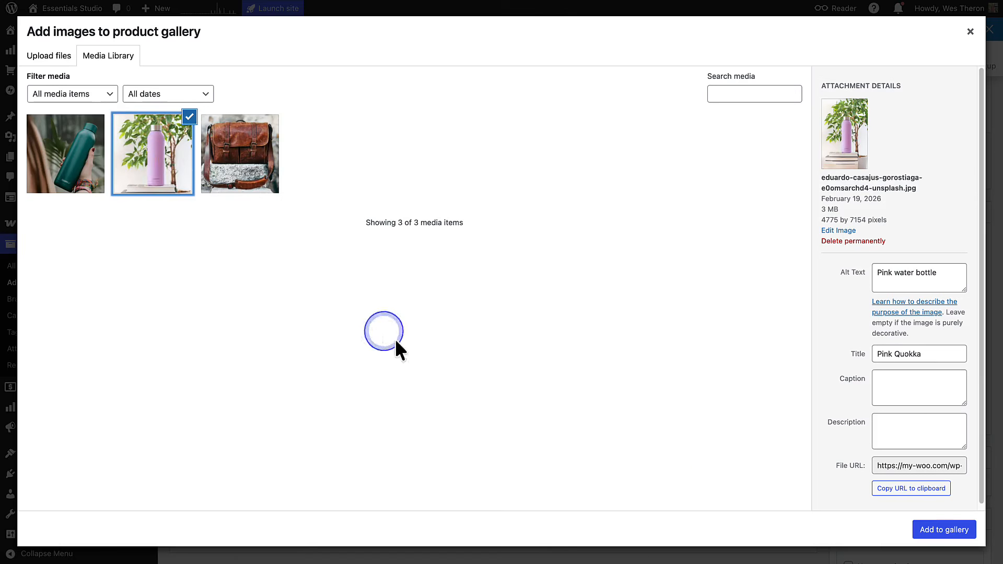
click(935, 530)
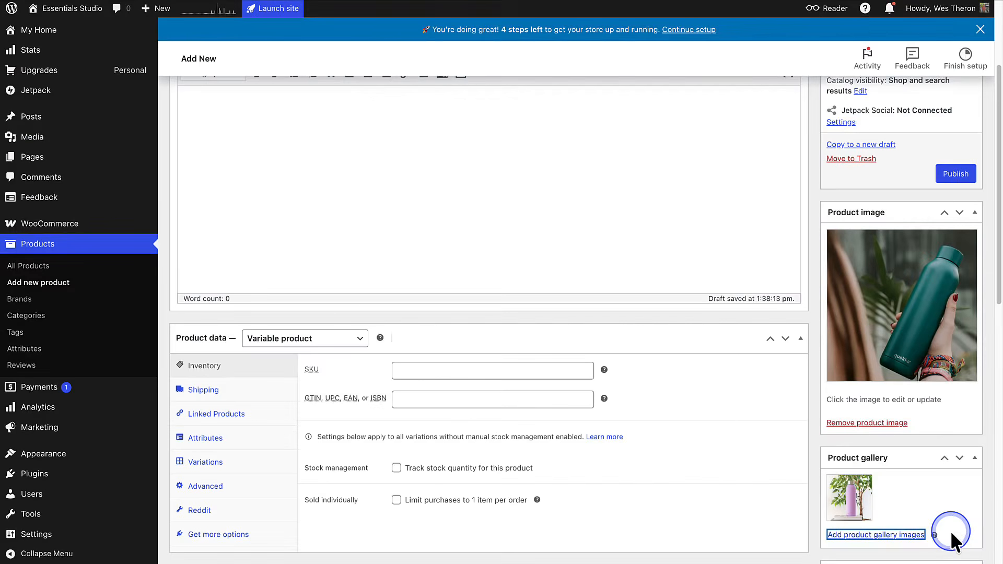
- Add a second blank attribute to the product and define the first one as Size with the values "Small | Large"
scroll(474, 462, down, 3)
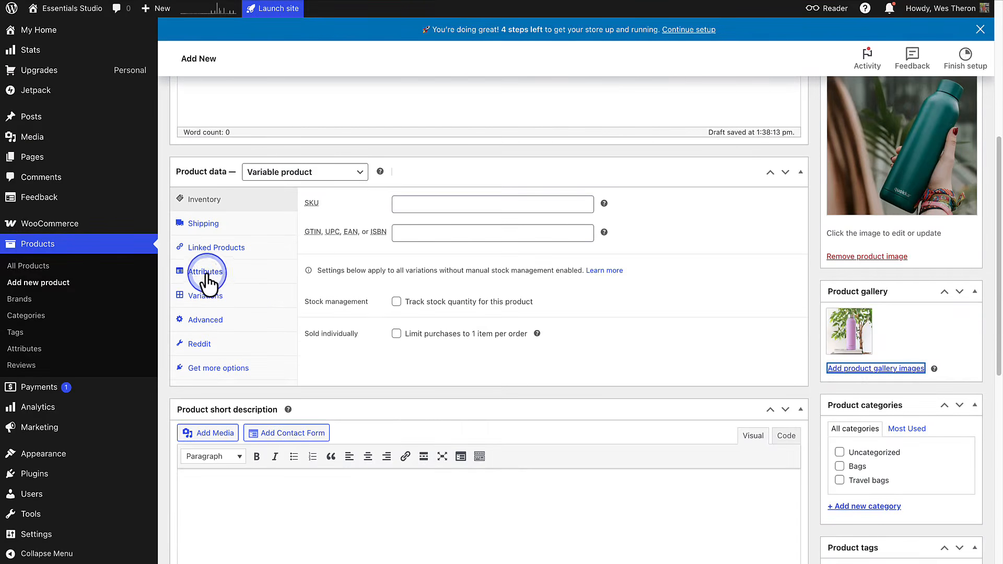
click(206, 274)
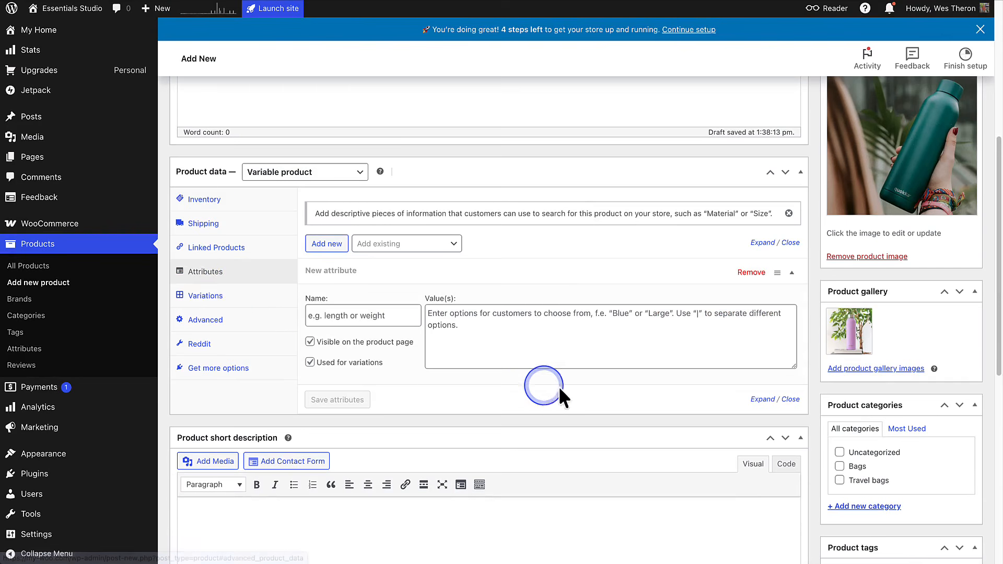
scroll(598, 388, down, 1)
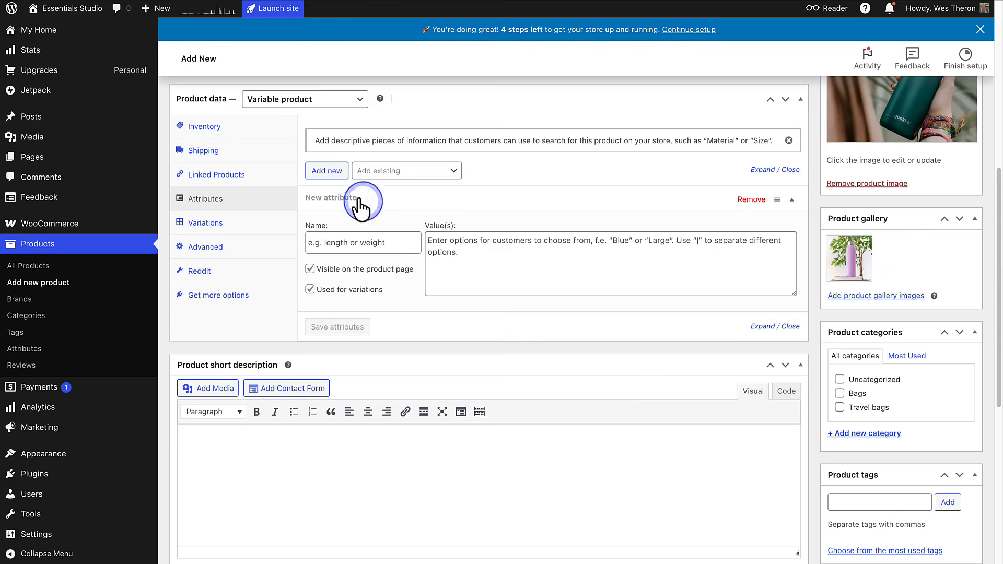
click(334, 170)
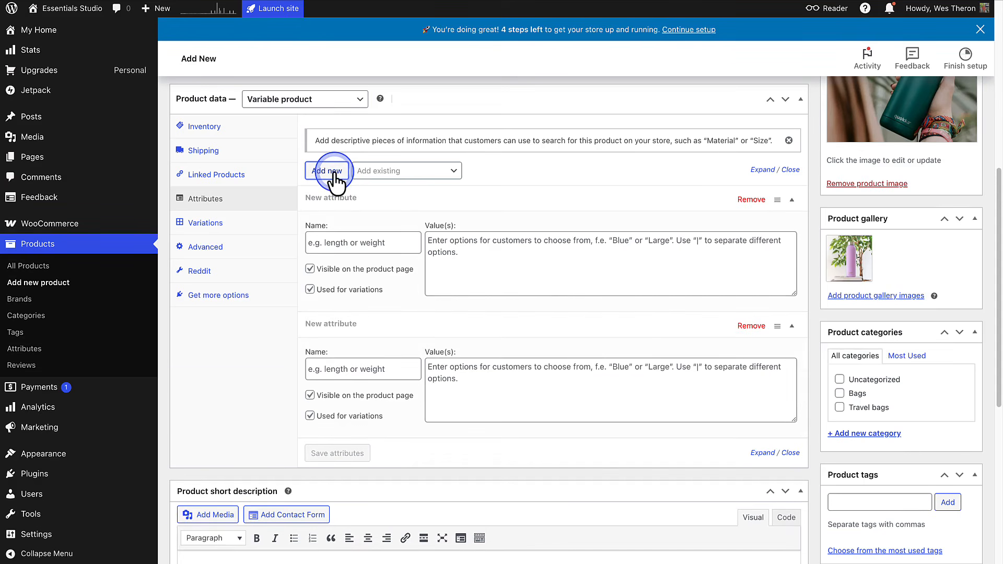
click(309, 242)
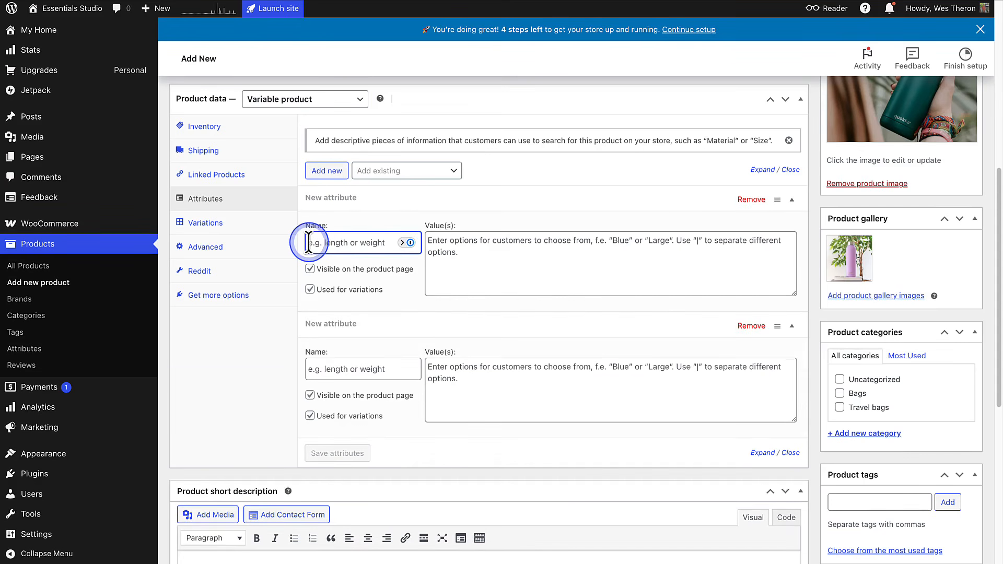
text(Size)
click(429, 241)
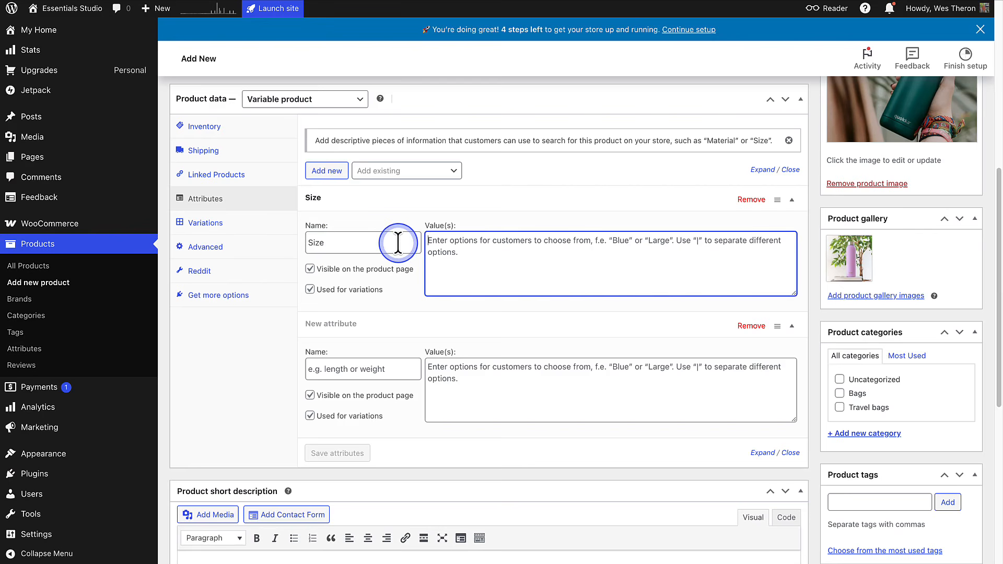
text(Small | Large)
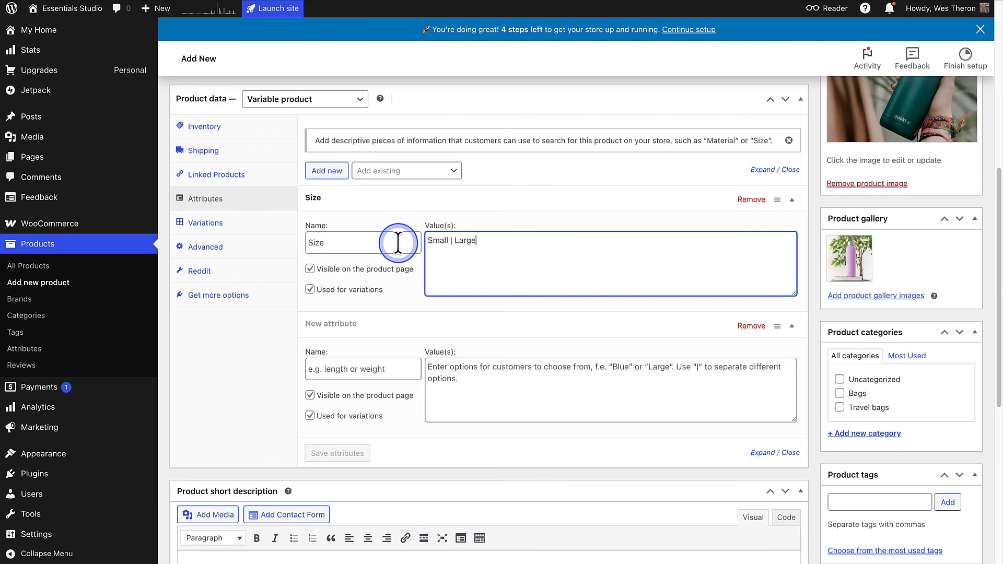
- Define the second attribute as Color with the values "Green | Pink" and save the attributes
click(313, 367)
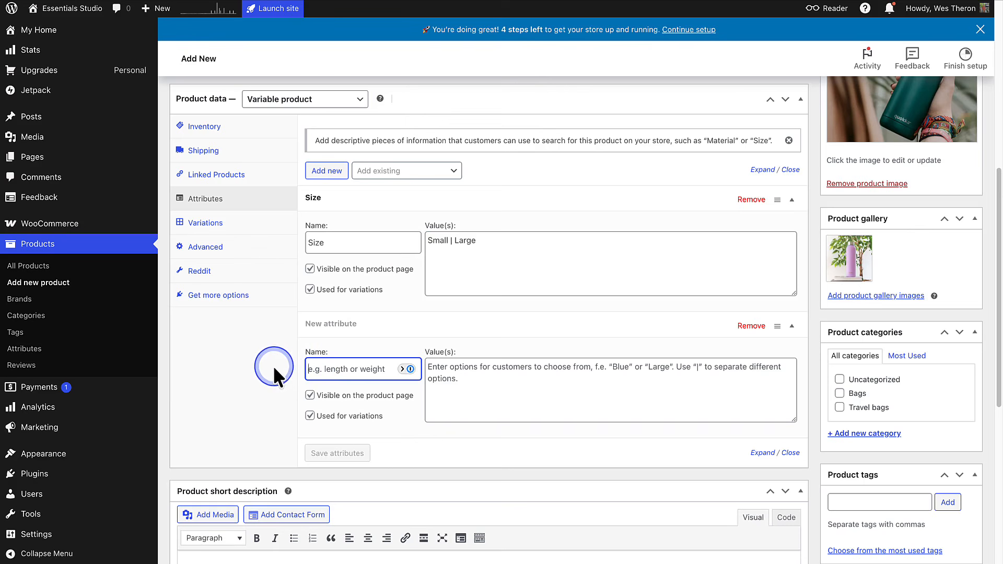
text(Color)
click(427, 369)
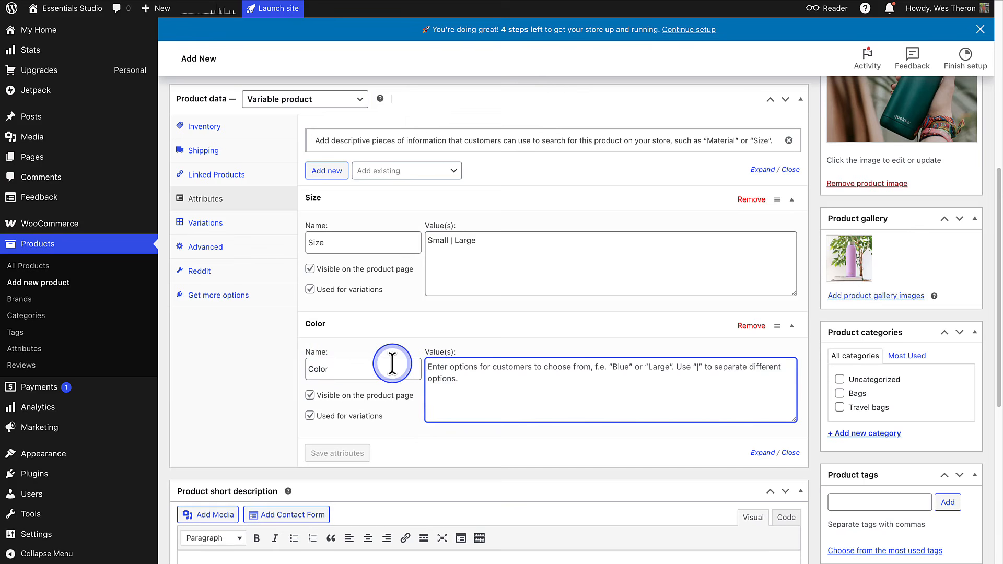
text(Green | Pink)
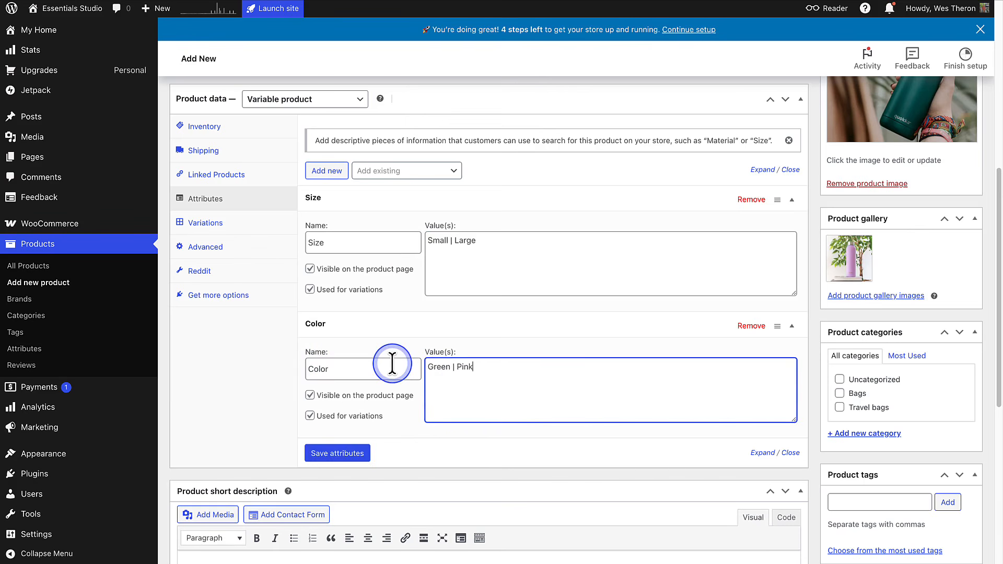
click(339, 455)
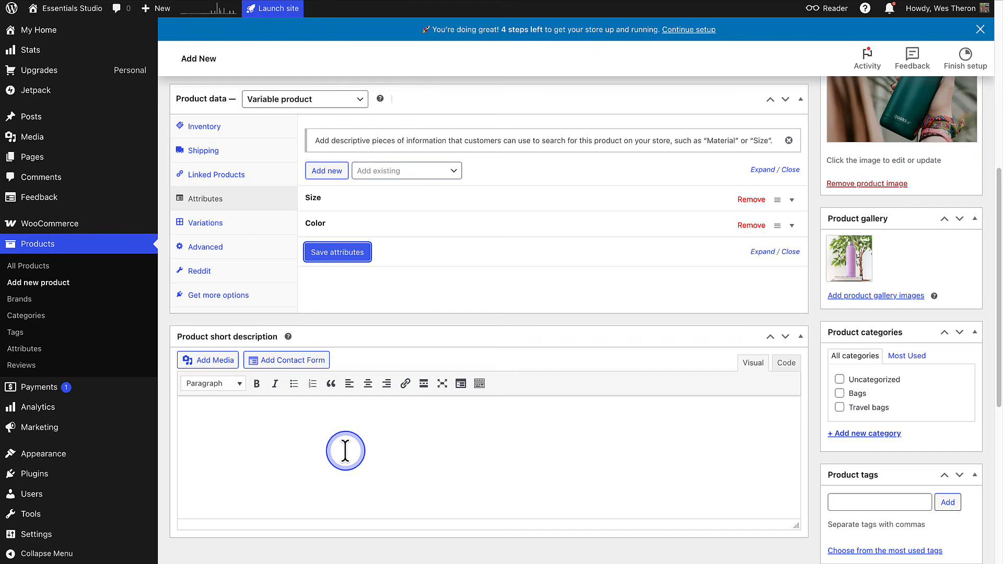
- Generate all product variations from the Size and Color attributes
click(205, 226)
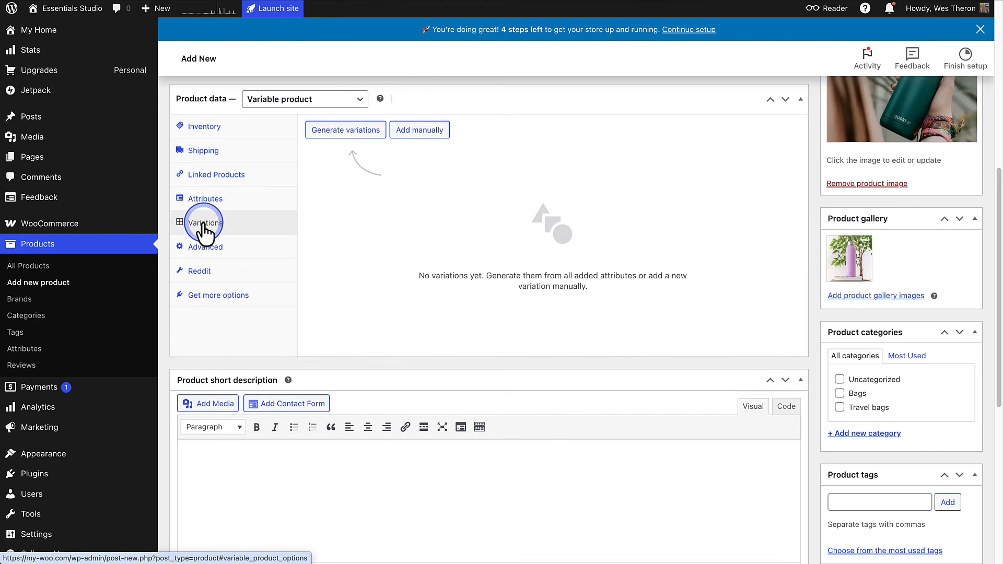
click(349, 133)
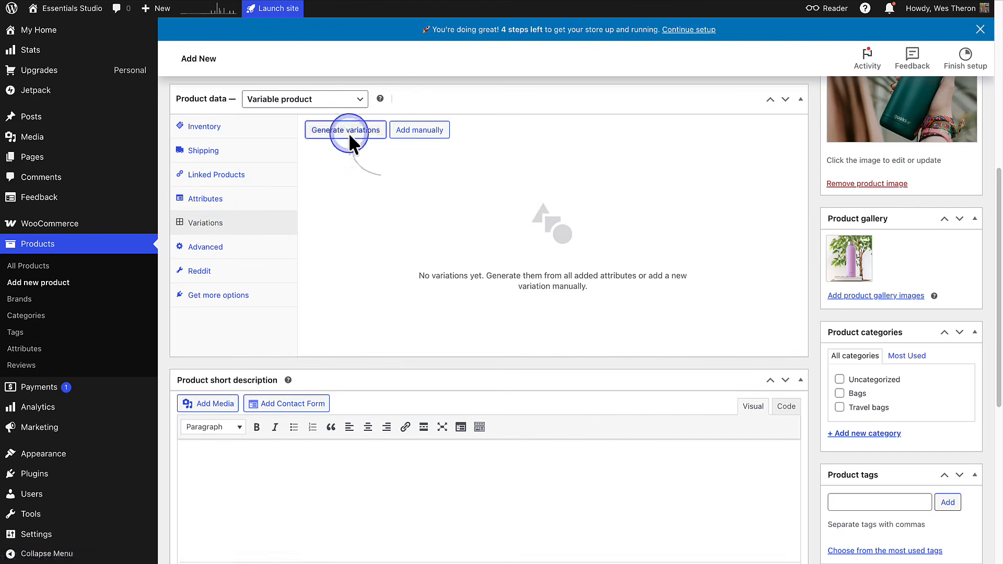
click(590, 67)
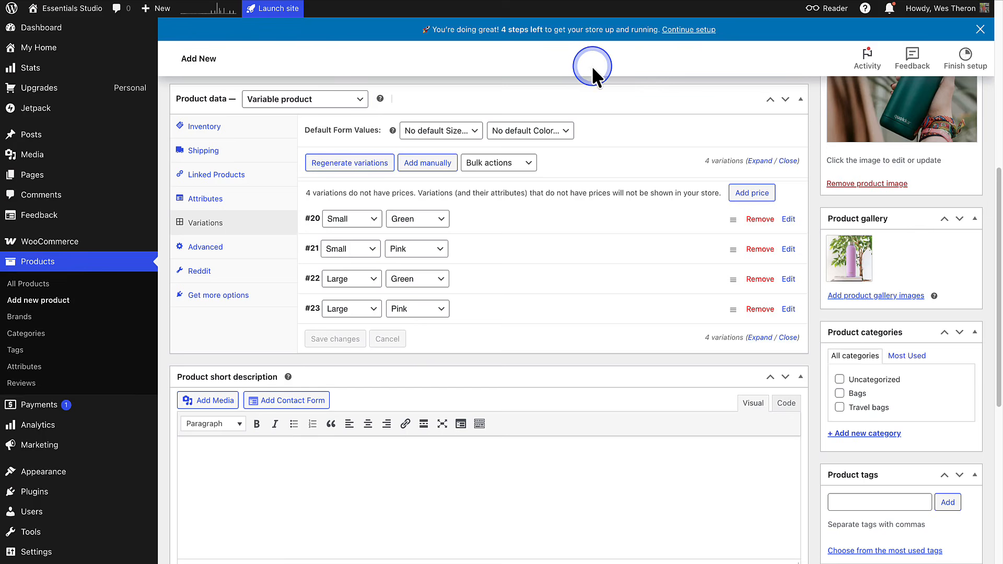
- Give the Large Green variation the SKU WB-LG-01 and a regular price of $12, and open its image selection
click(787, 280)
scroll(788, 280, down, 5)
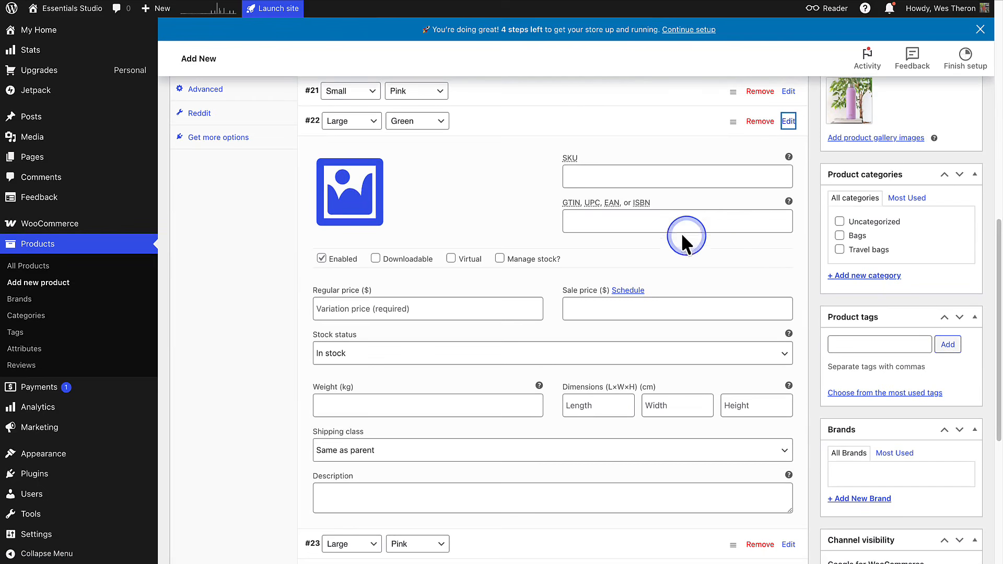
click(565, 178)
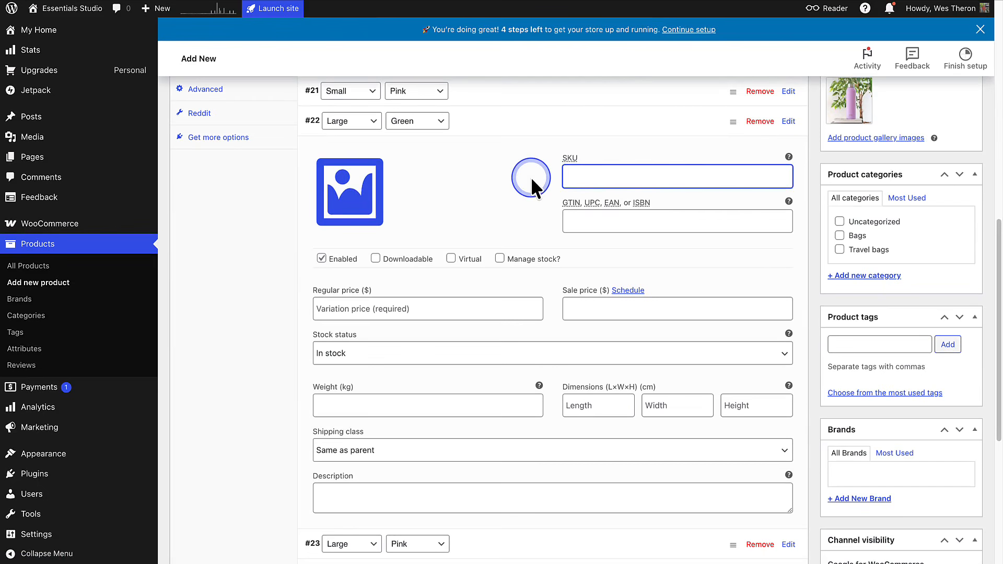
text(WB-LG-01)
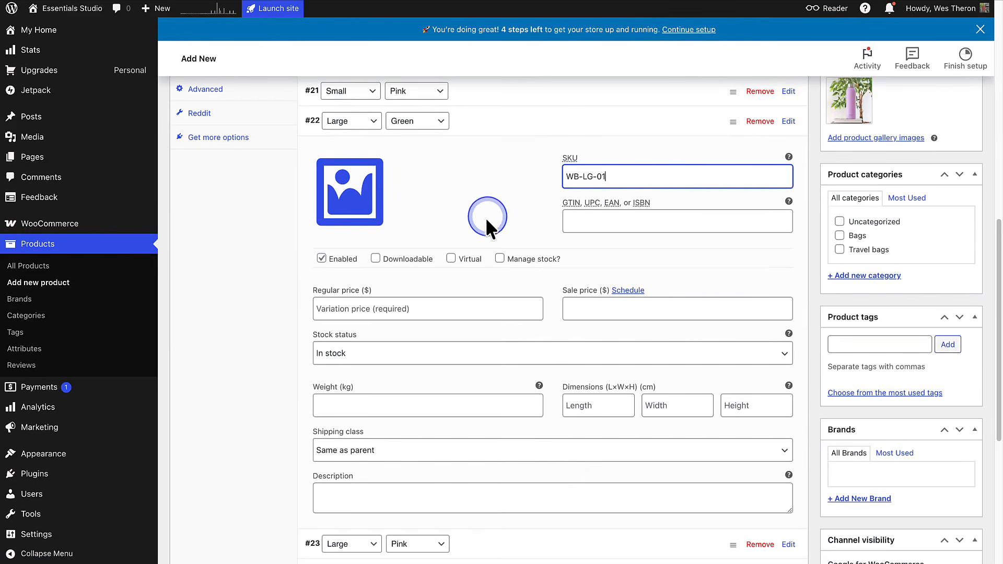
click(323, 308)
text(12)
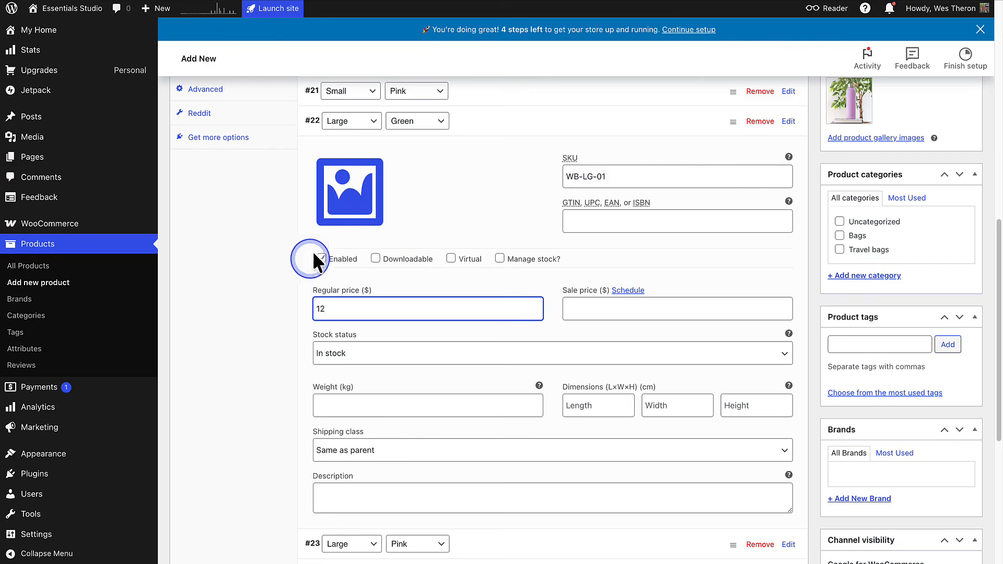
click(345, 196)
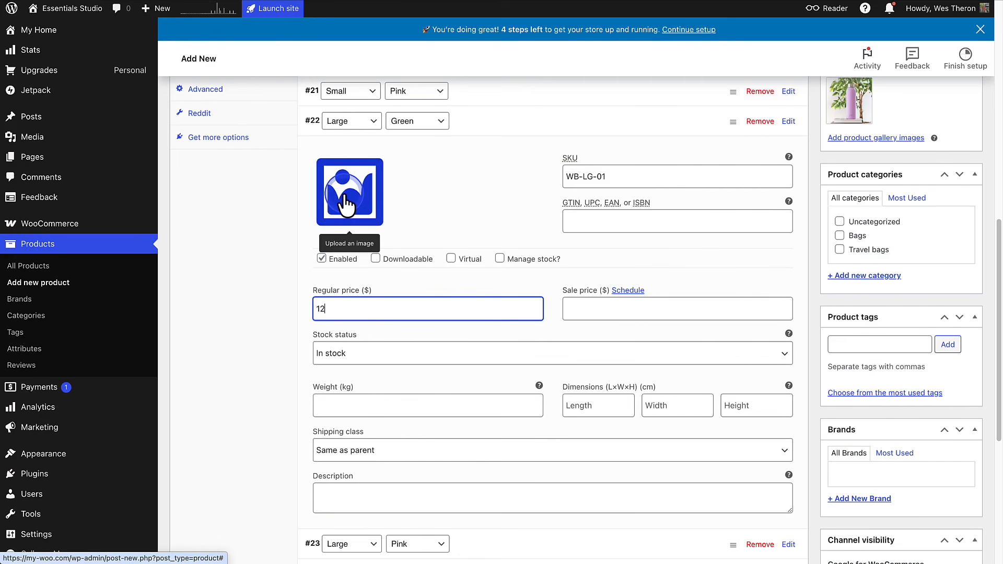
- Publish the Quokka Water Bottle product
scroll(344, 192, down, 2)
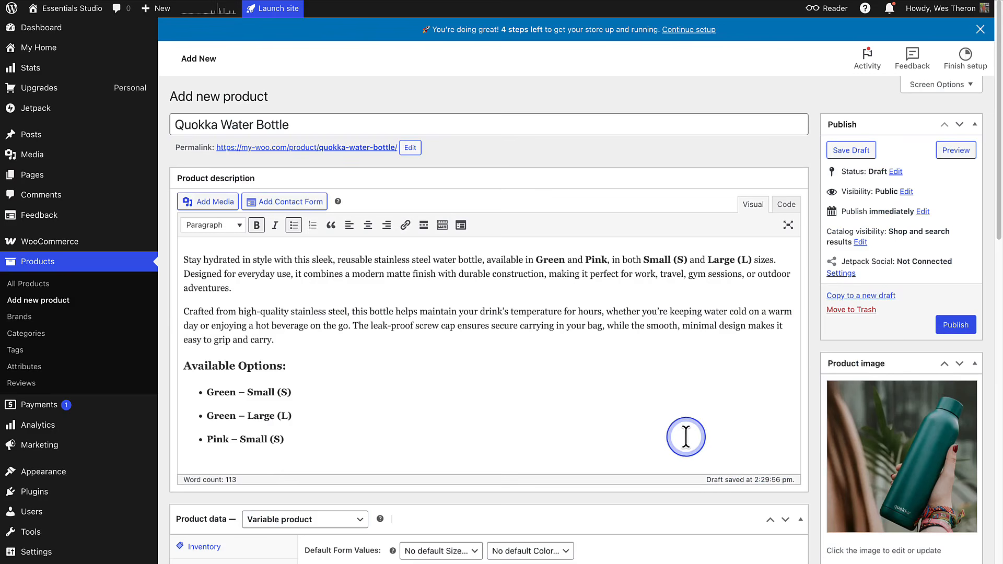
click(956, 325)
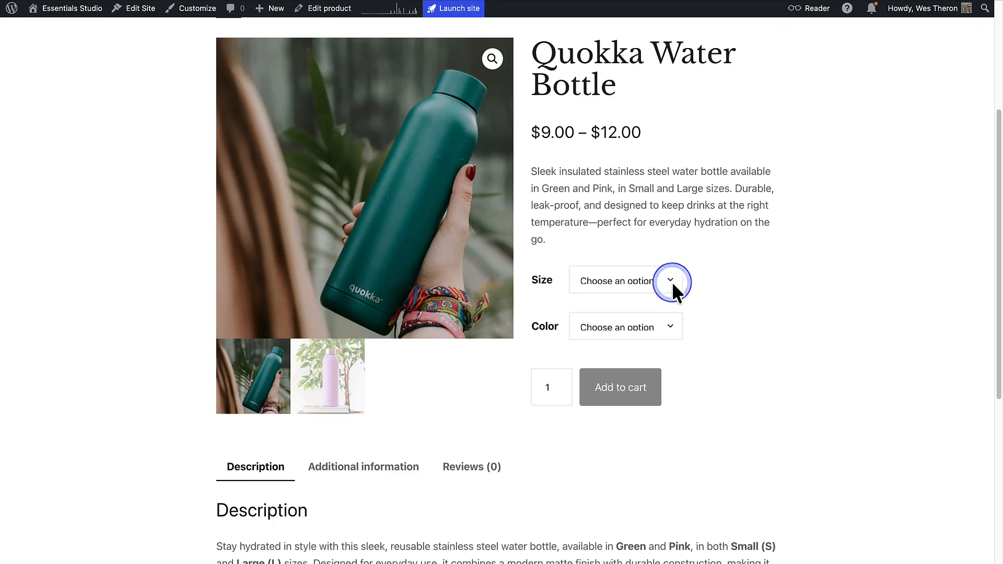
- Try the variation options on the live Quokka Water Bottle page by choosing size Small and a color
click(671, 281)
click(671, 285)
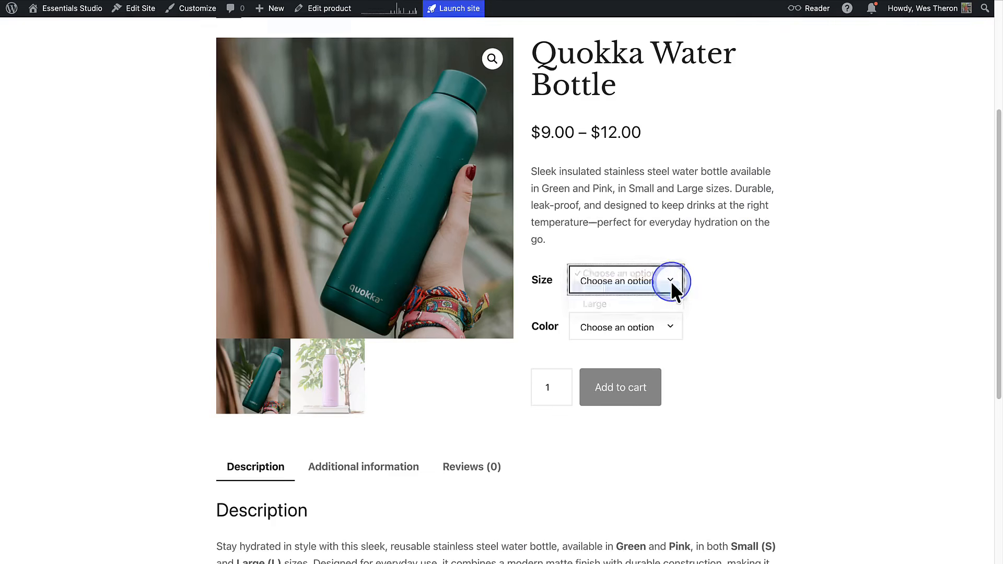
click(671, 327)
click(670, 333)
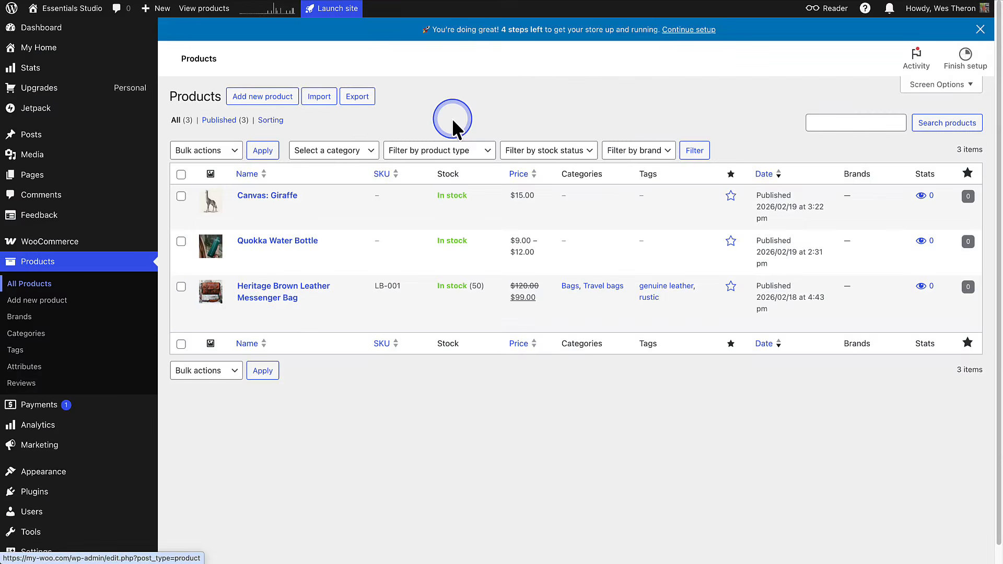
- Open the "Canvas: Giraffe" product for editing and mark it as both Virtual and Downloadable
click(258, 197)
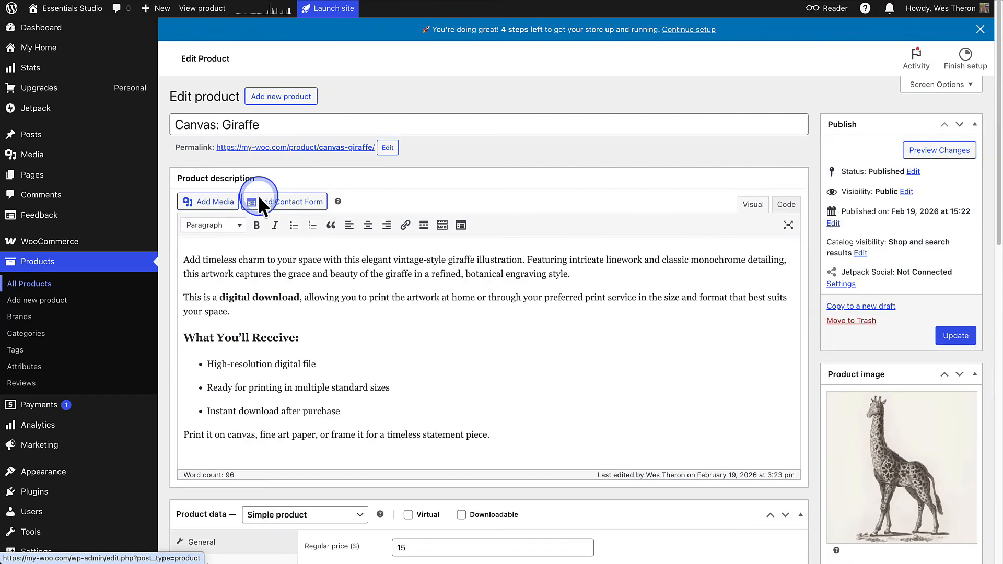
scroll(258, 195, down, 5)
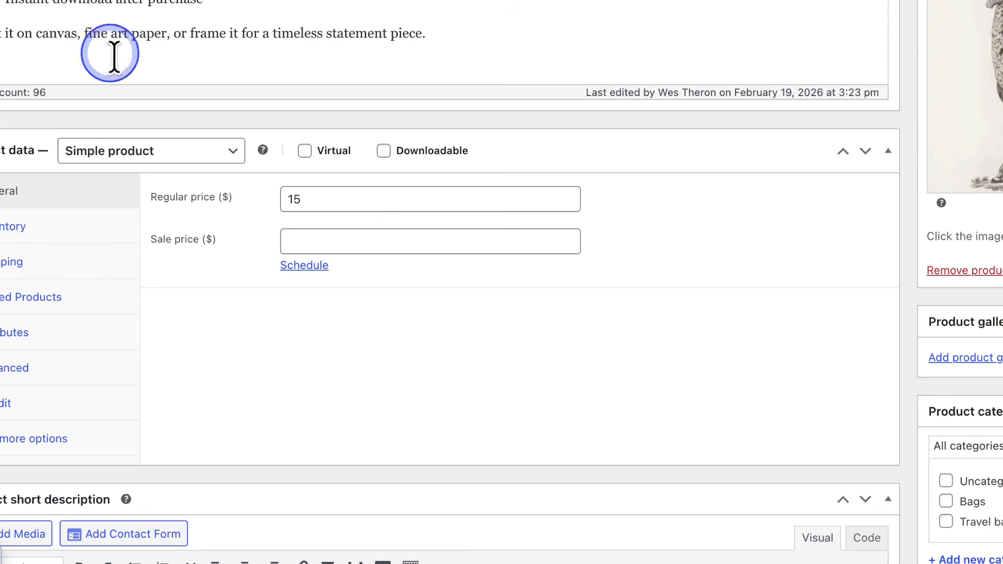
click(304, 152)
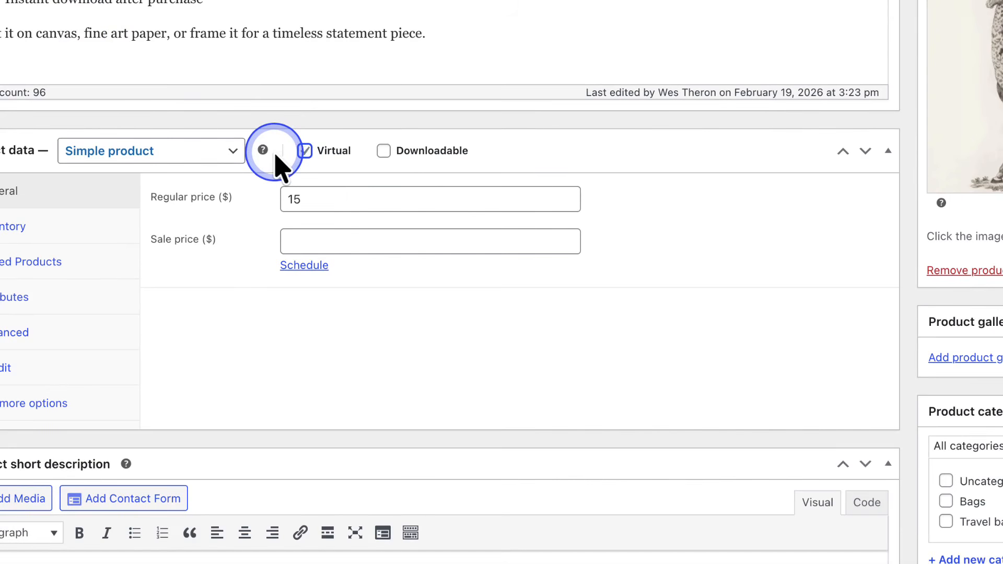
click(384, 152)
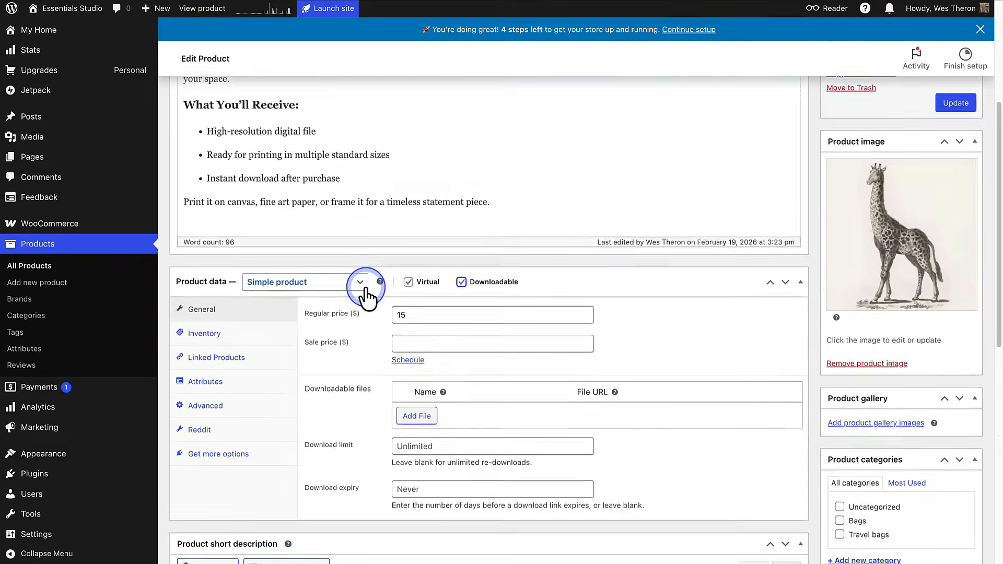
- Add a blank downloadable file entry to the giraffe canvas product and set its download limit to 1
scroll(365, 286, down, 3)
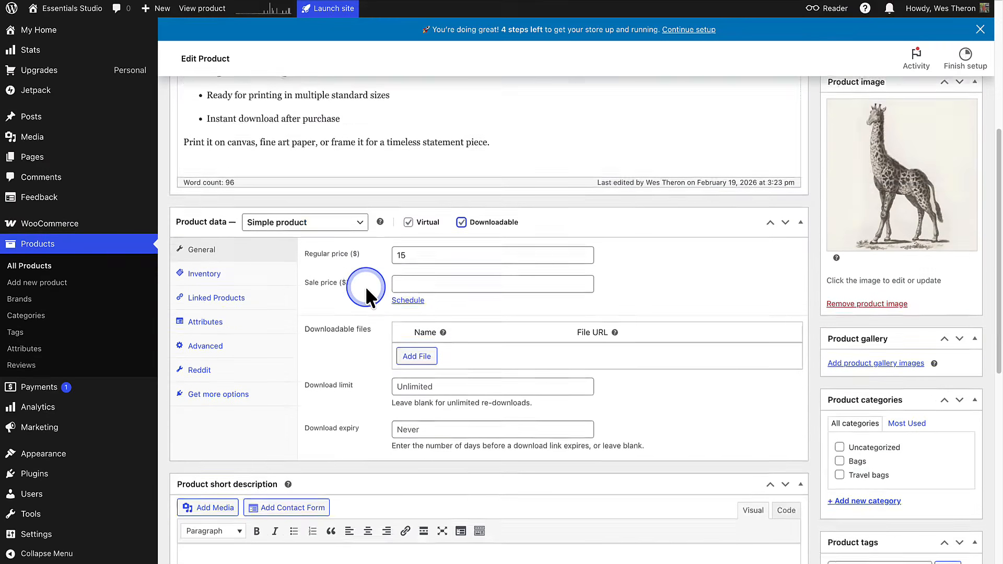
click(410, 254)
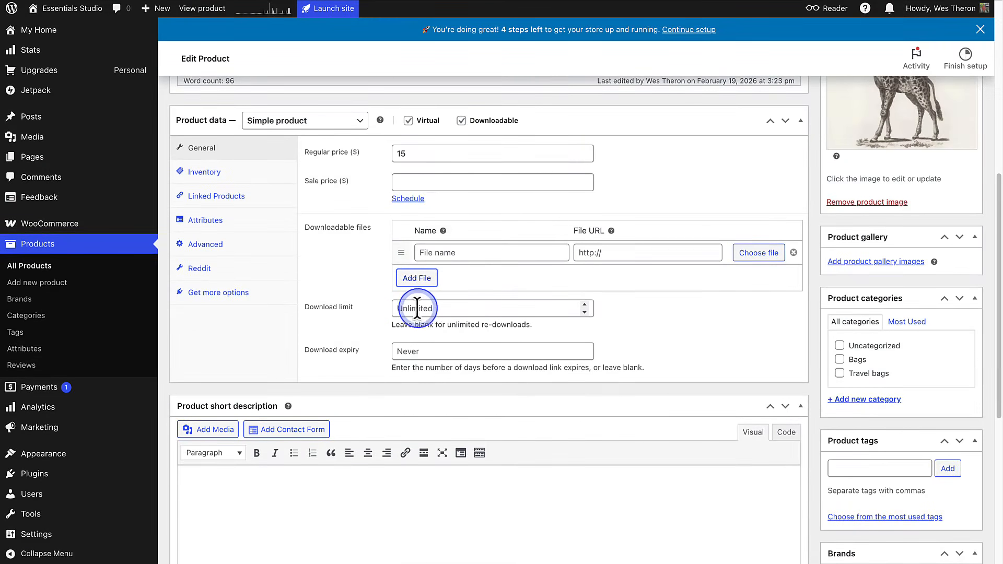
click(400, 308)
text(1)
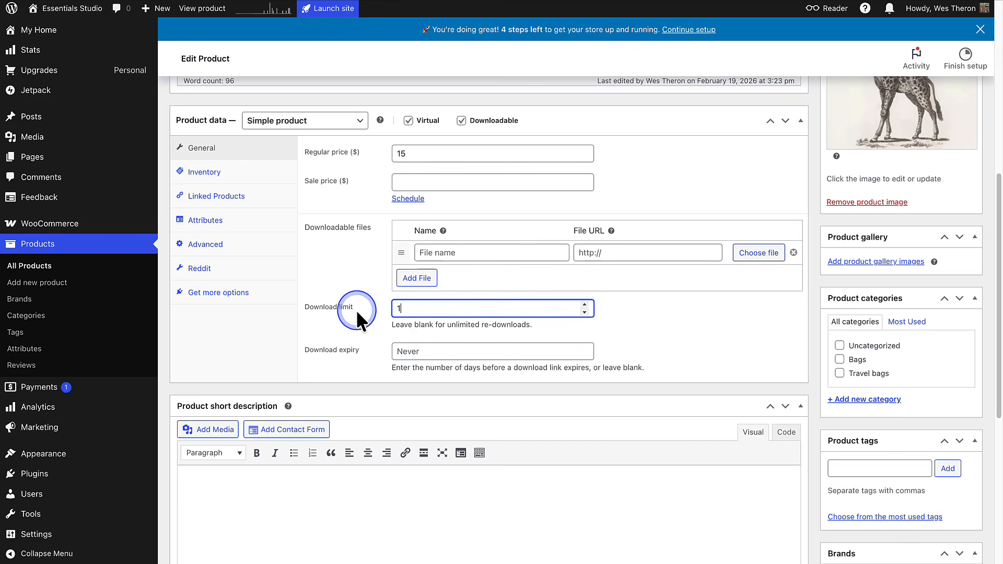
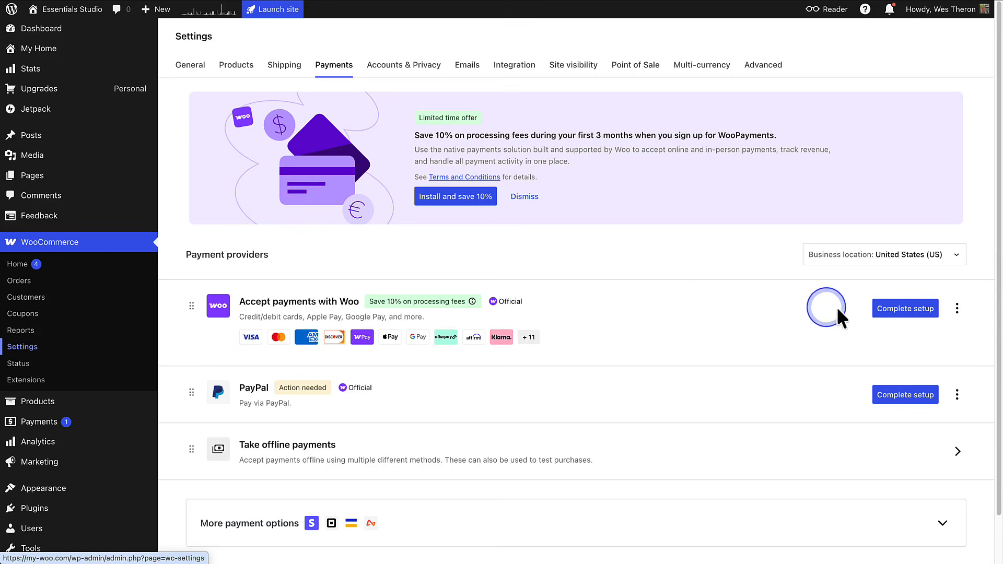
- Start the WooPayments setup, keep the preselected payment methods, and choose to test payments first
click(905, 309)
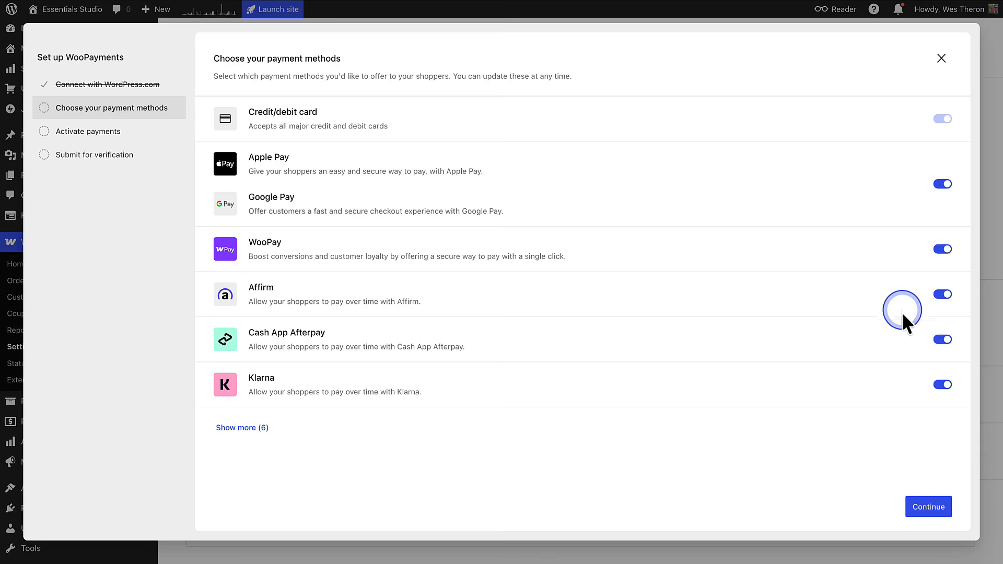
click(924, 505)
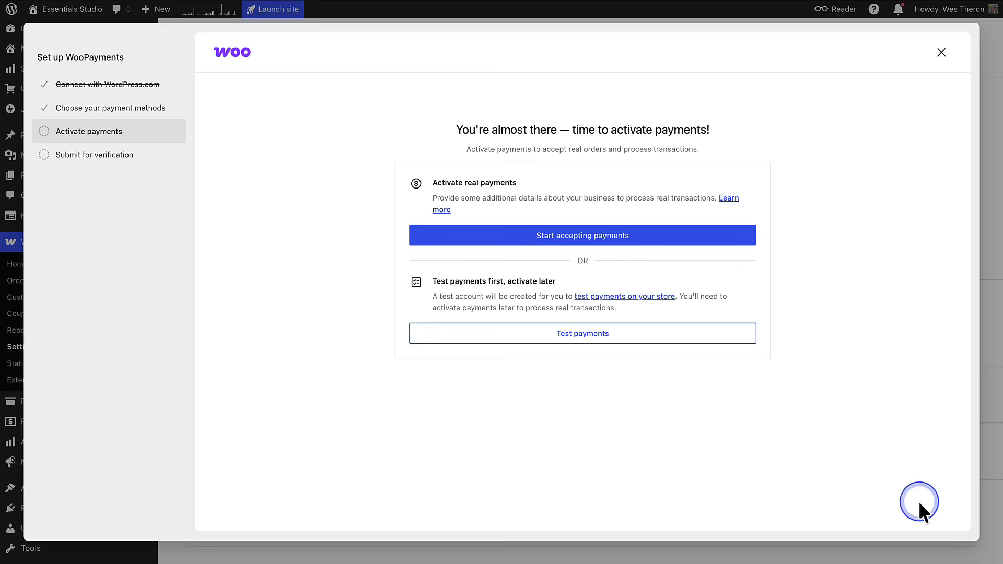
click(578, 337)
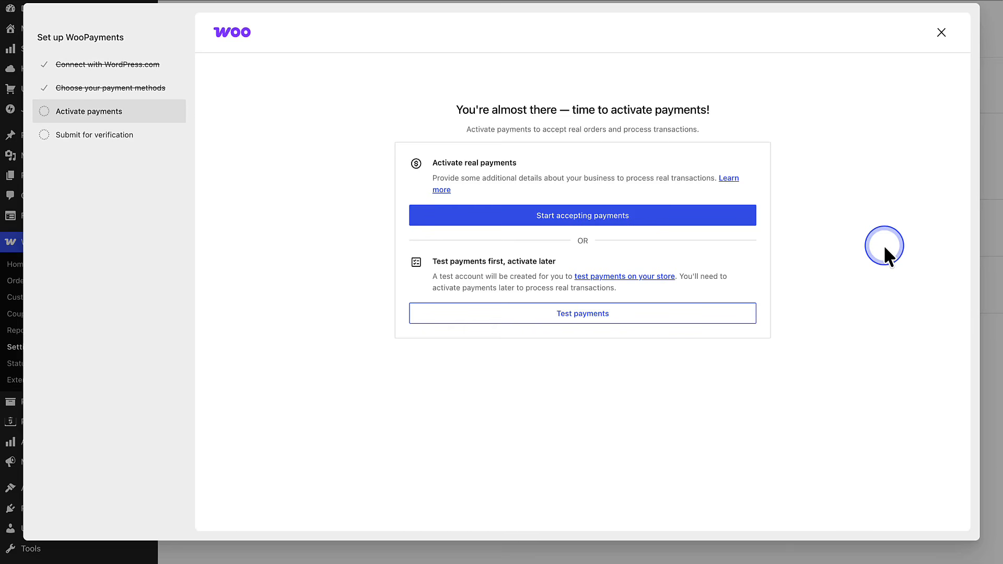
- Start activating real payments, set the legal entity to Company and Sole proprietorship, pick a goods or services type, and continue
click(570, 218)
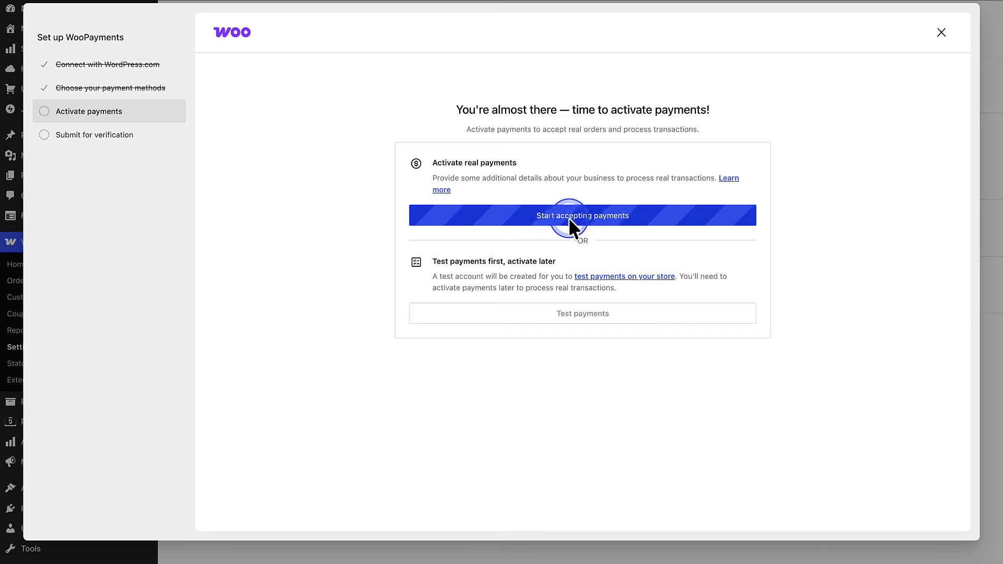
click(571, 246)
click(573, 270)
click(570, 298)
click(556, 318)
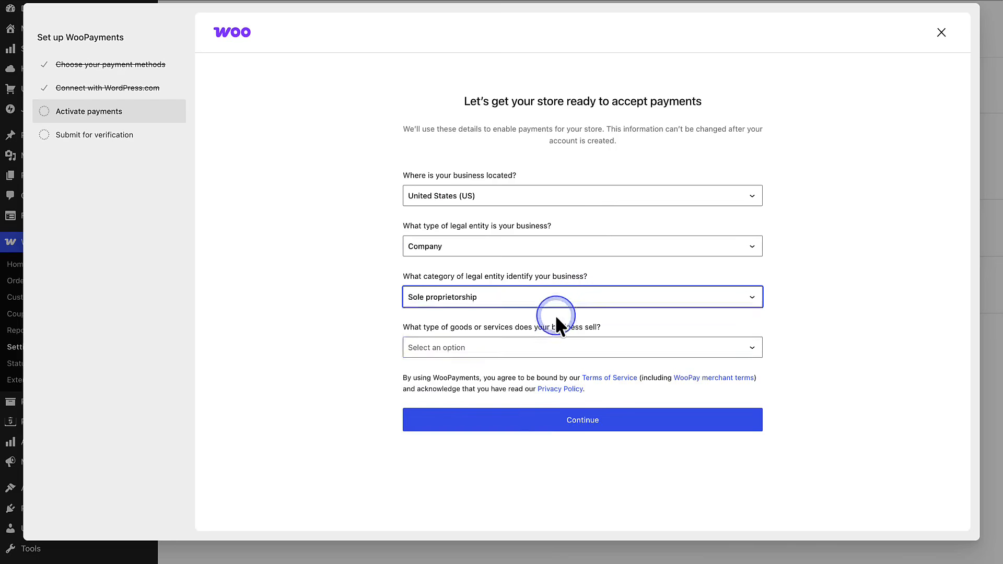
click(554, 346)
click(534, 448)
click(578, 421)
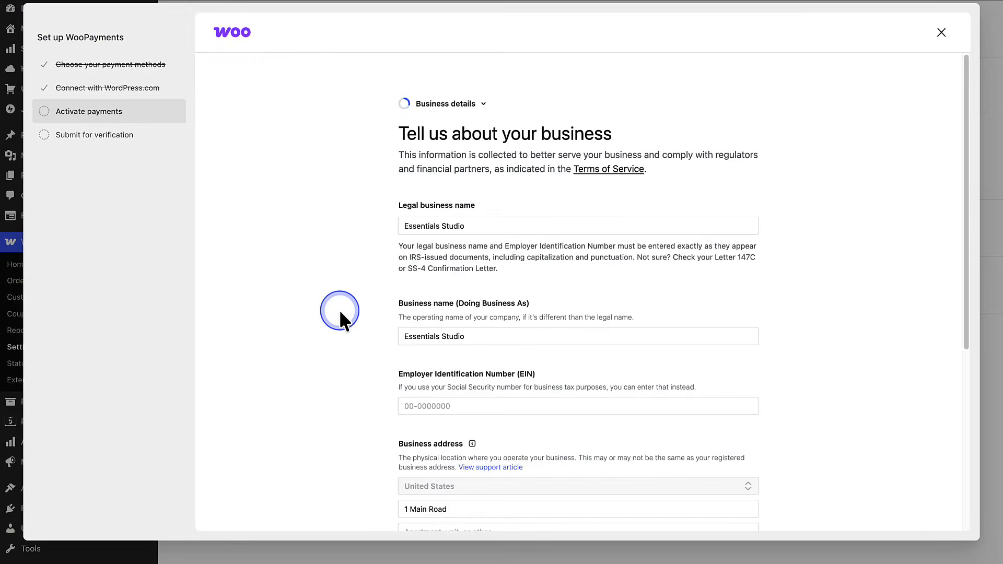
- Review and submit the business details form and the business representative's personal details form for payment verification
scroll(340, 310, down, 4)
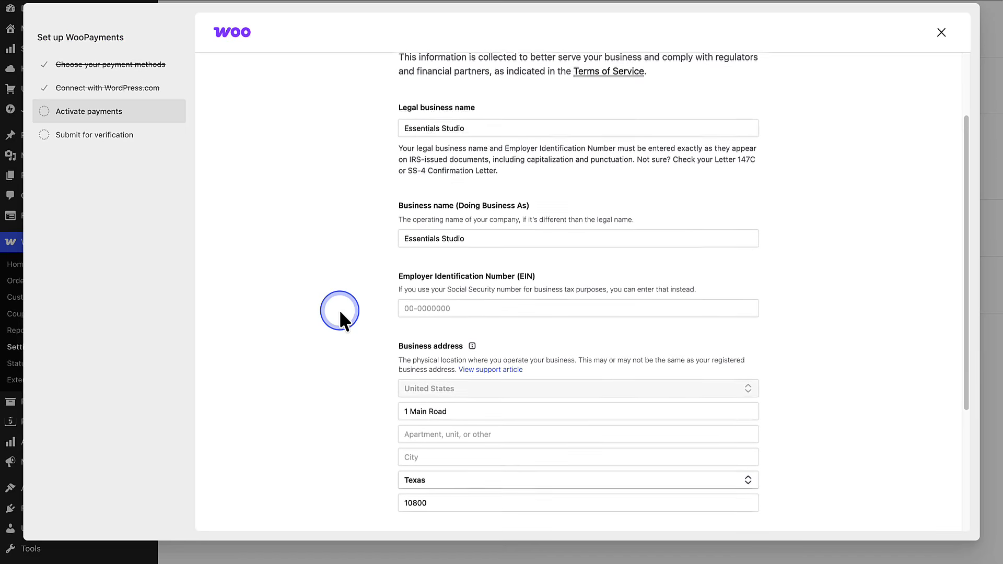
scroll(339, 309, down, 2)
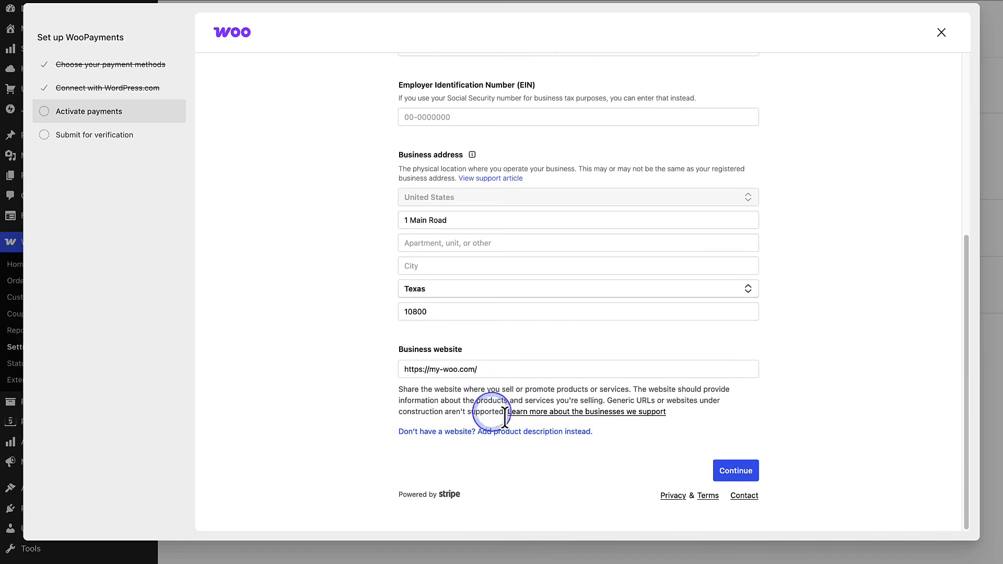
click(746, 471)
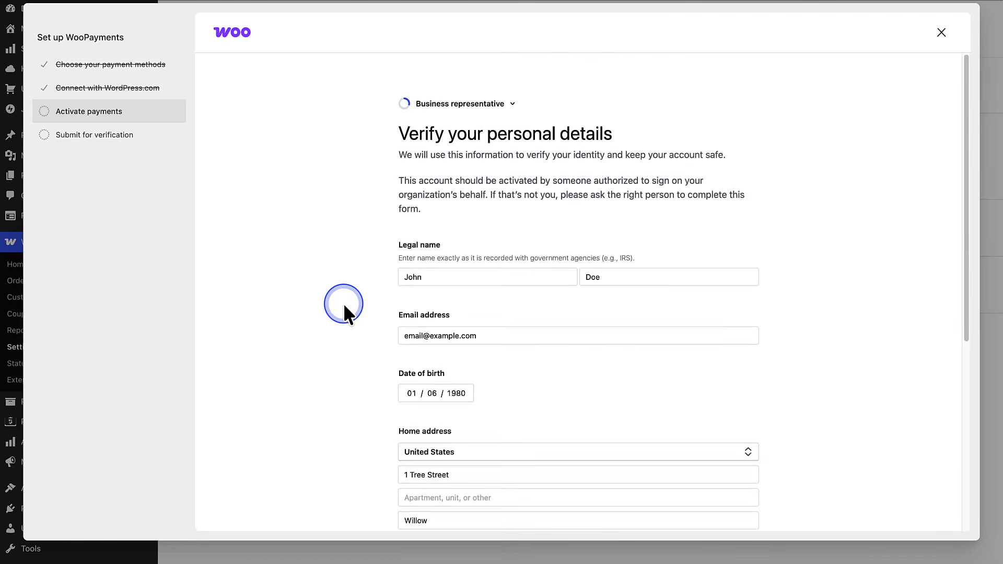
scroll(343, 303, down, 4)
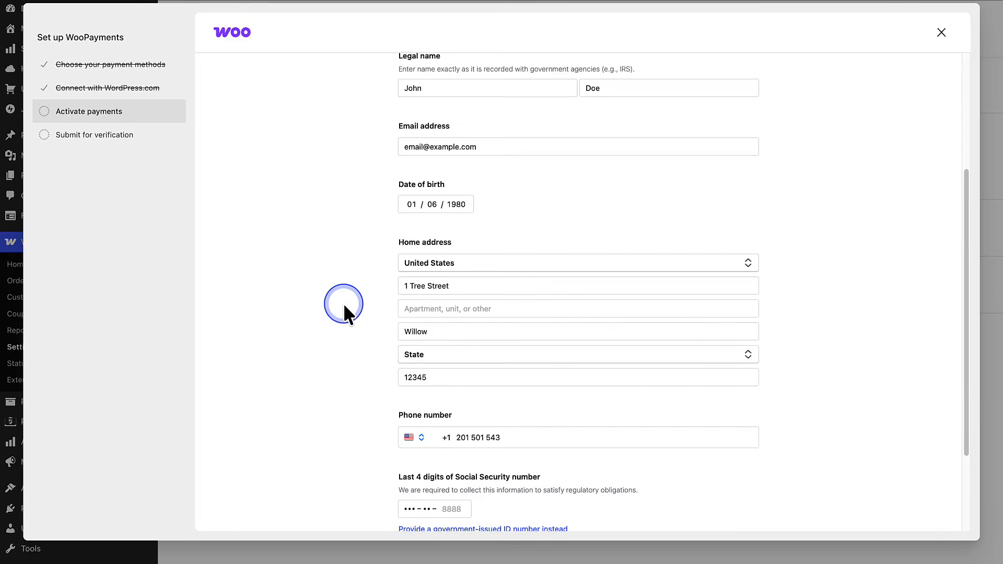
scroll(343, 303, down, 2)
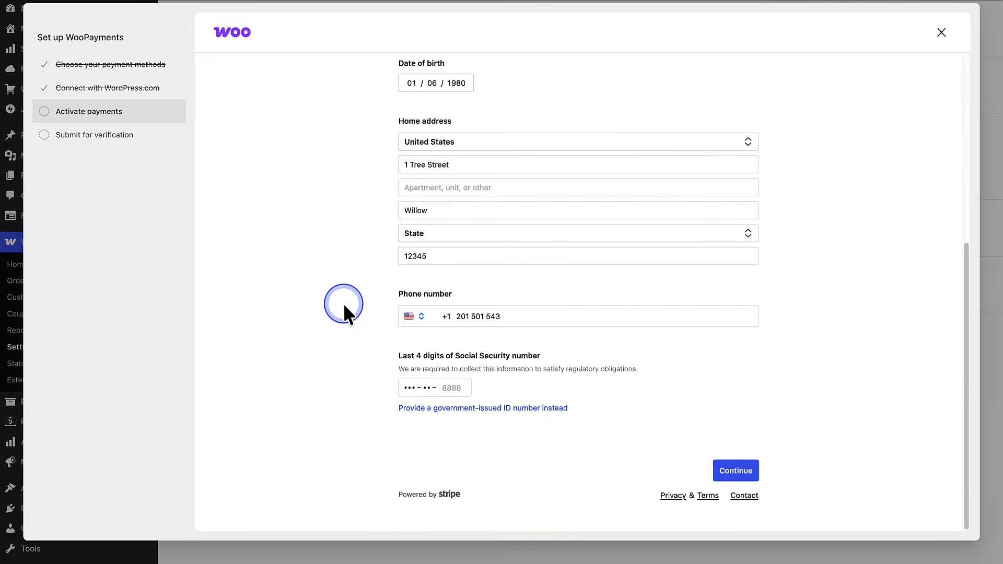
click(724, 473)
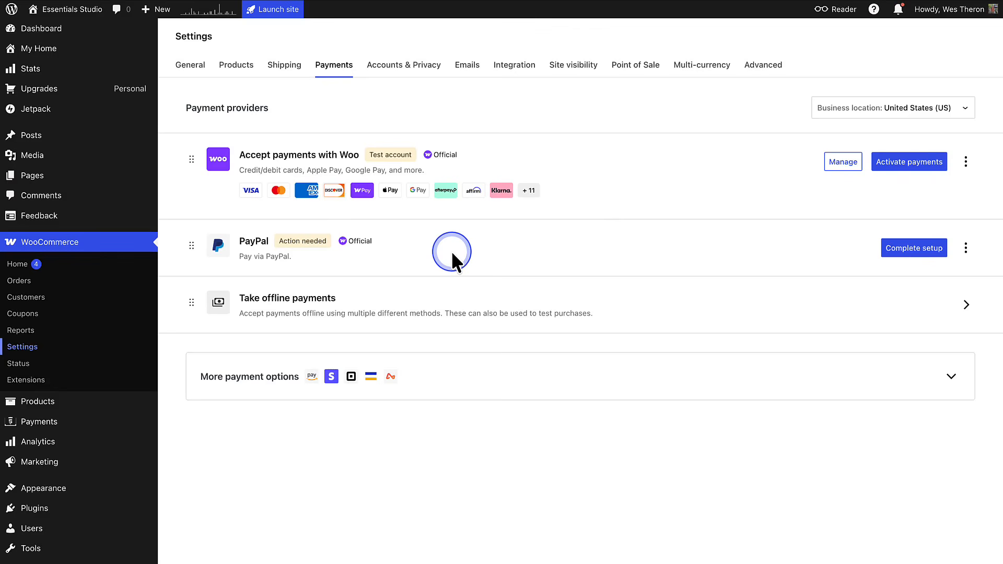
- Expand the additional payment options and look through the other available providers
click(781, 381)
scroll(781, 381, down, 5)
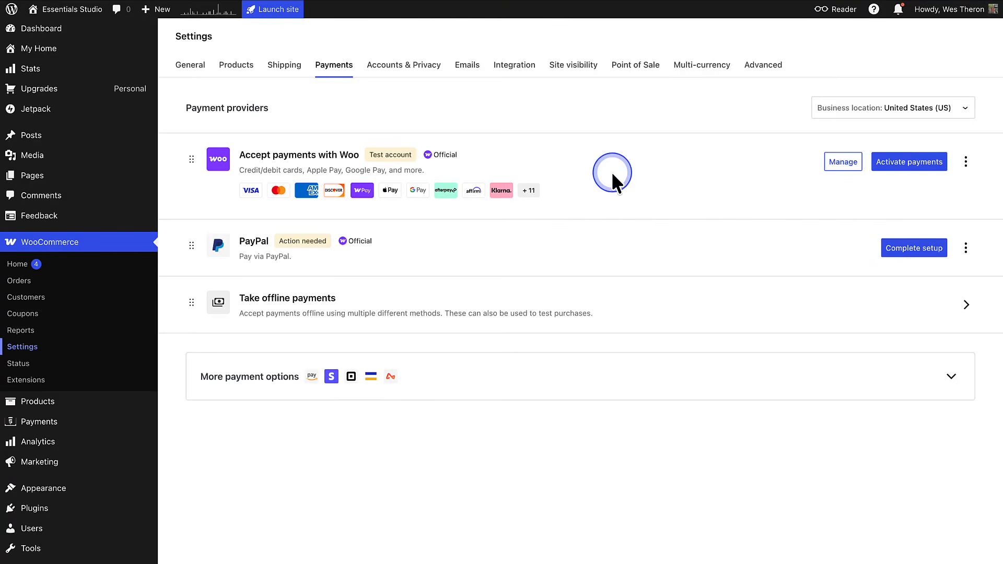
- Open the WooPayments settings, review the checkout methods, express checkouts and fraud protection options, and dismiss the fraud protection tour
click(843, 162)
scroll(845, 172, down, 5)
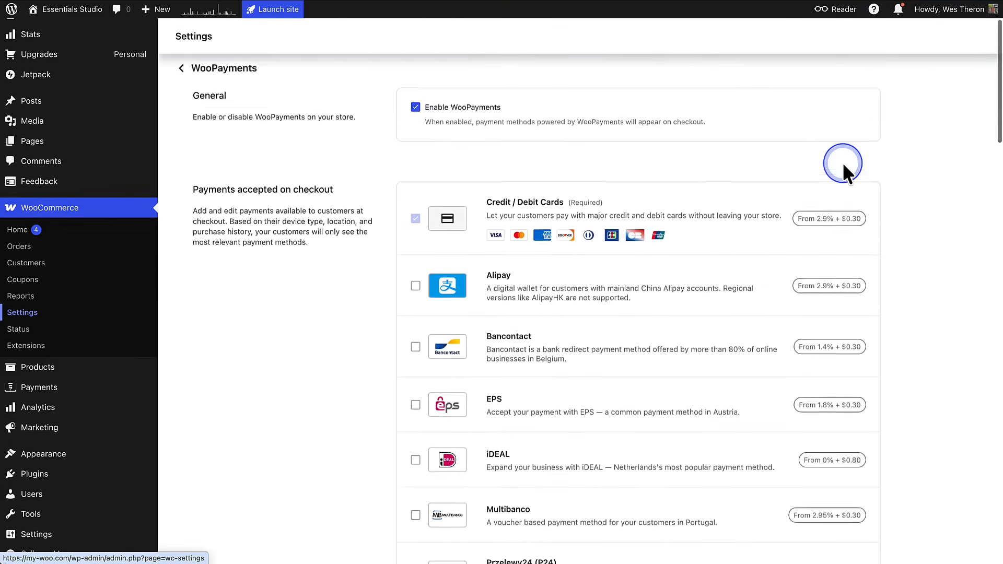
scroll(843, 162, down, 1)
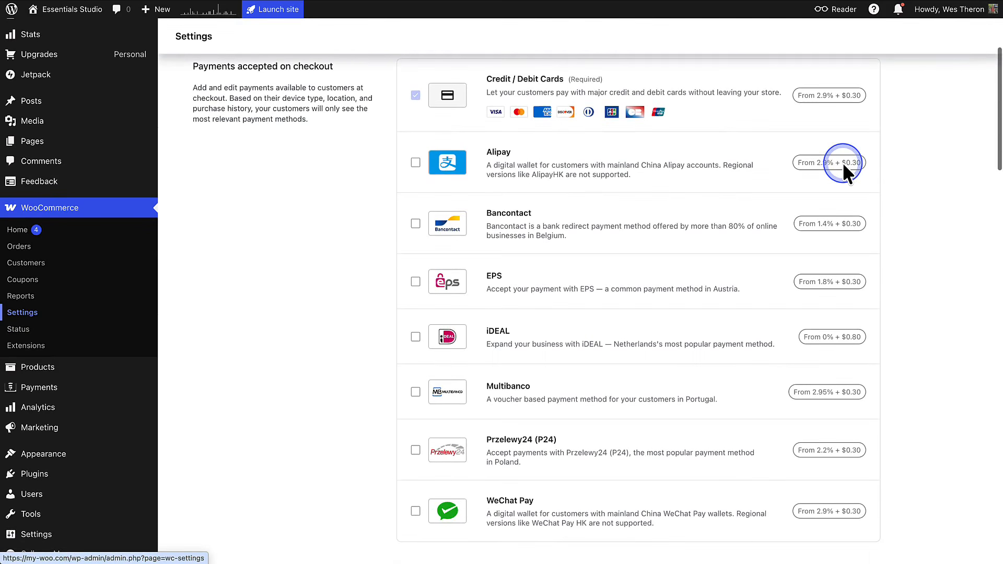
scroll(843, 162, down, 2)
scroll(842, 162, down, 8)
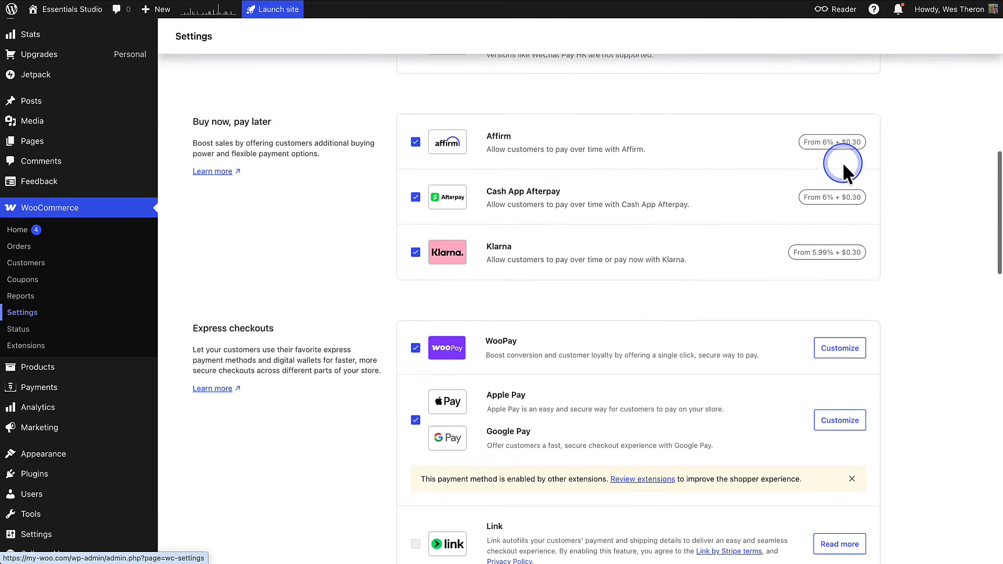
scroll(842, 162, down, 5)
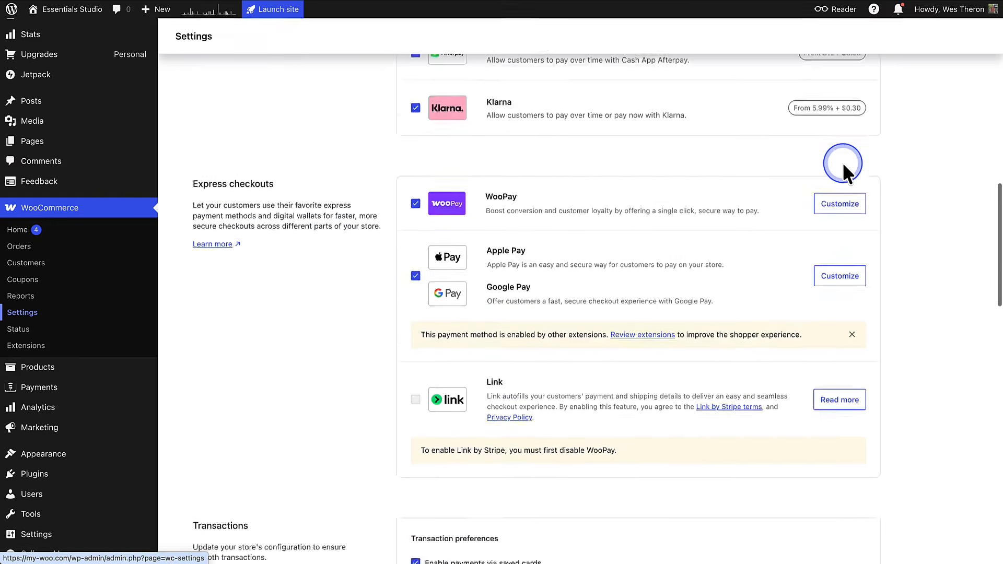
scroll(842, 162, down, 18)
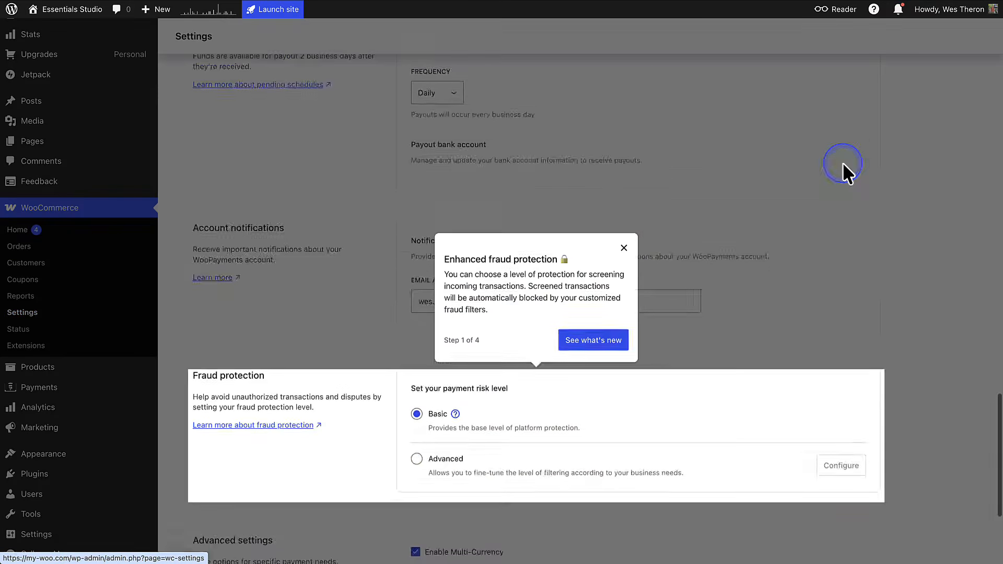
scroll(842, 162, down, 1)
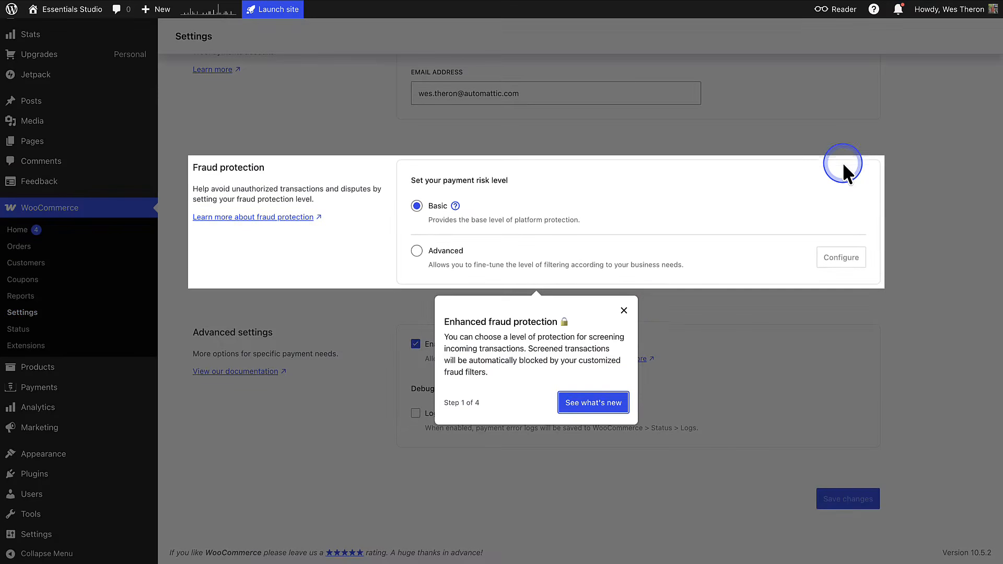
click(624, 310)
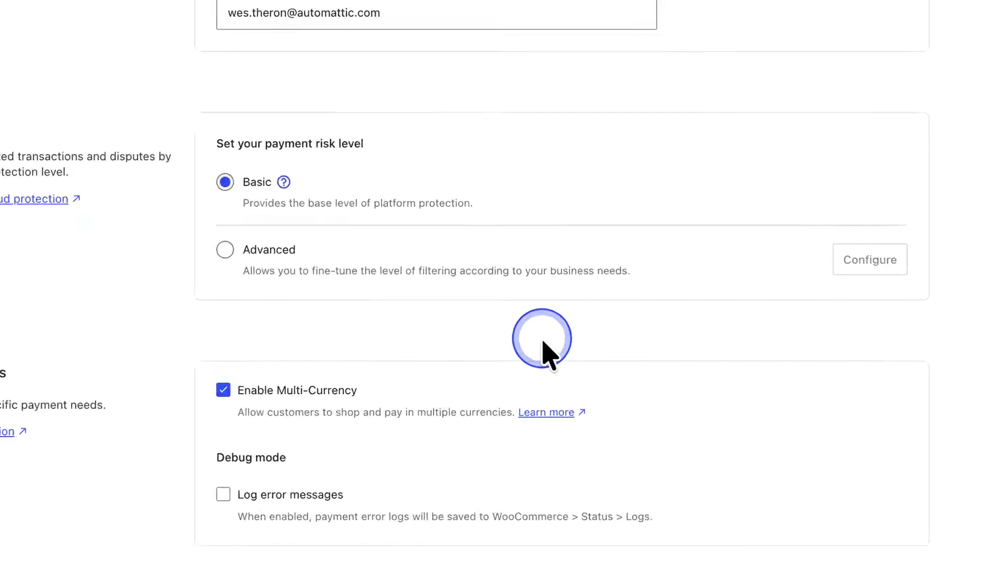
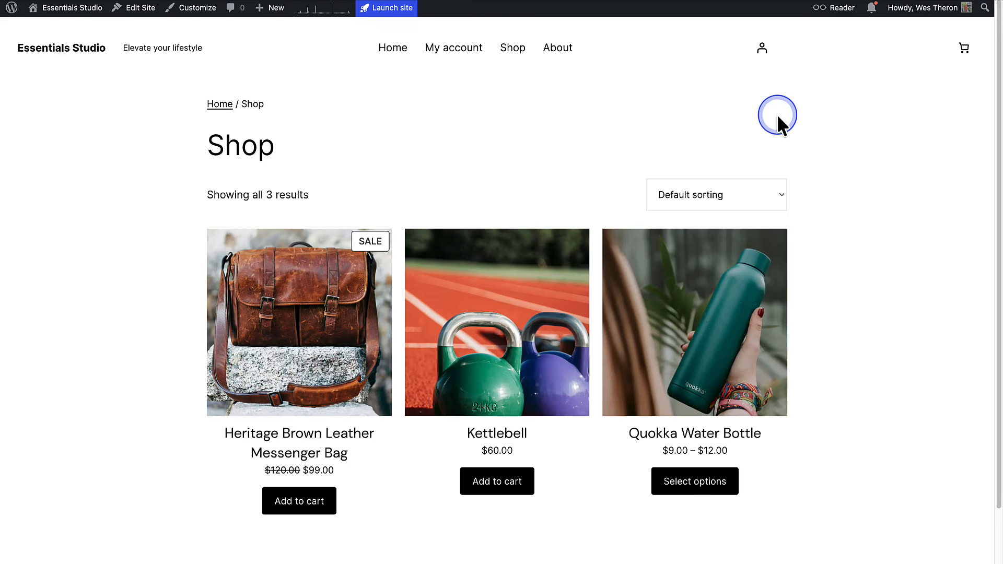
- Look through the sorting options offered on the Shop page, keeping the default sorting
click(760, 180)
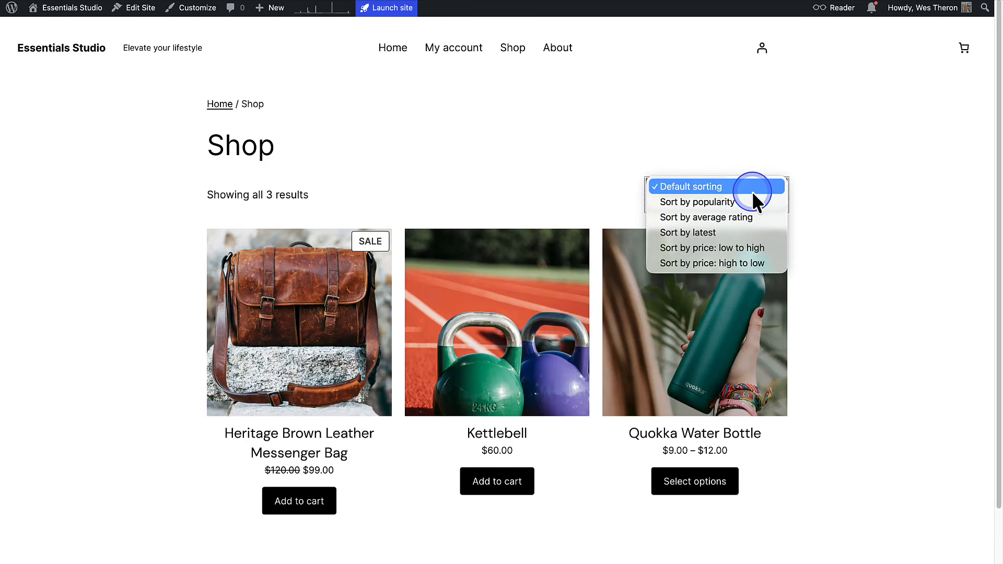
click(823, 187)
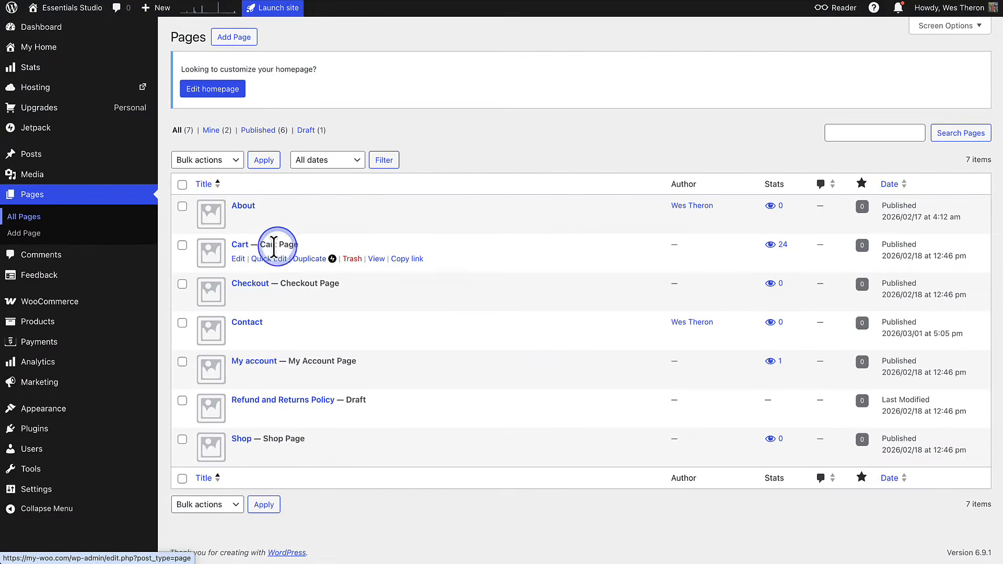
- Review the Cart and Checkout pages, and check the storefront cart containing the Kettlebell through to its cart and checkout views
click(240, 245)
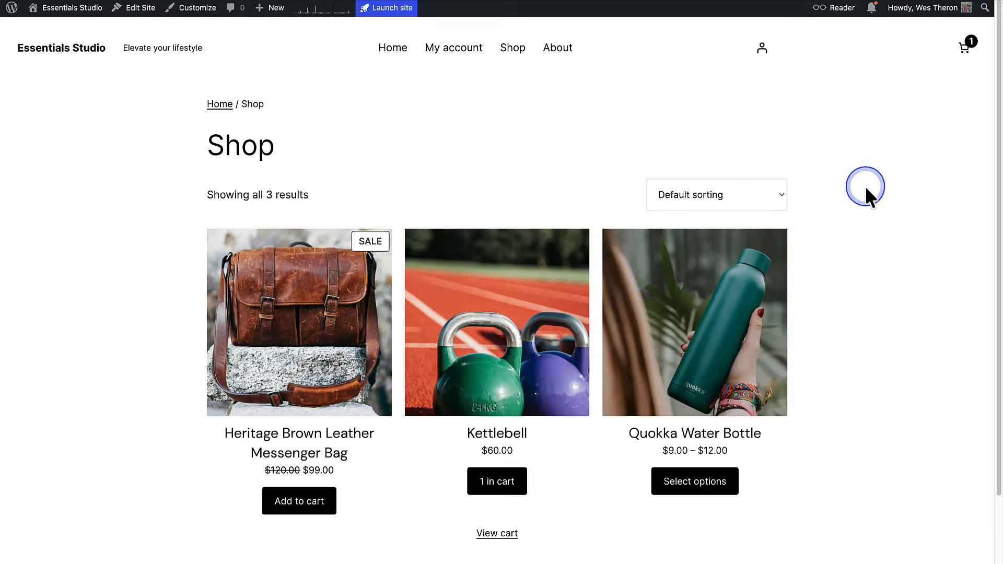
click(964, 48)
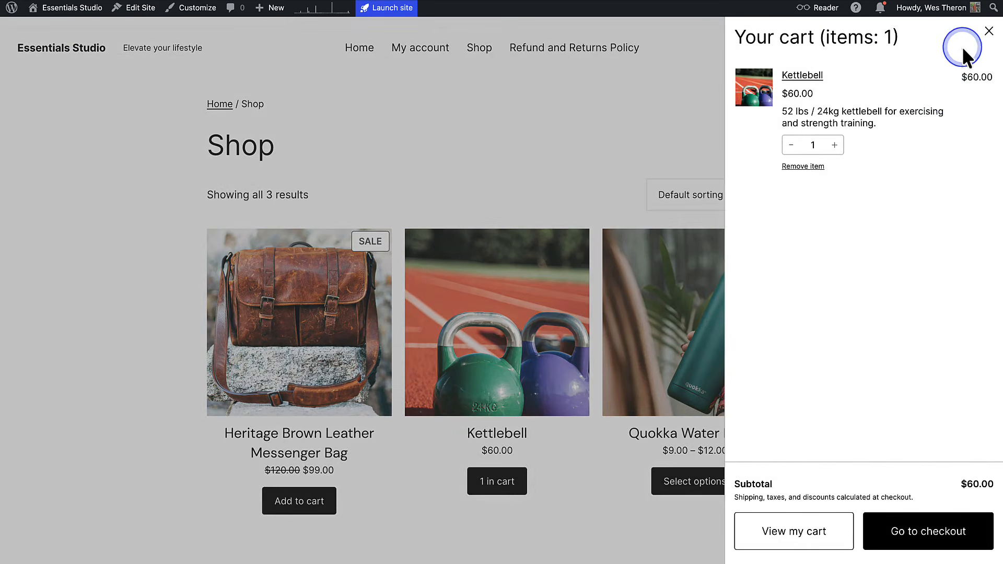
click(763, 533)
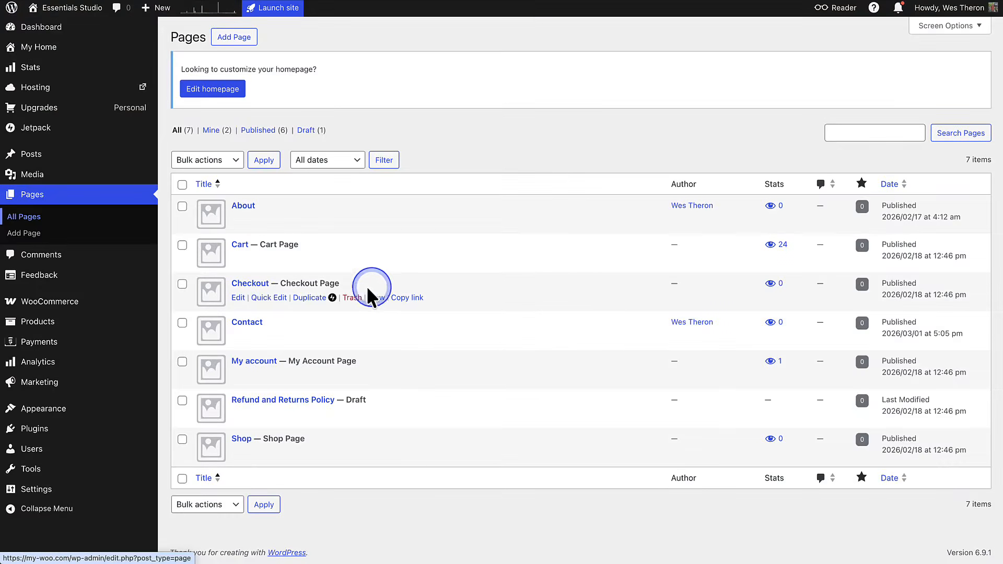
click(251, 285)
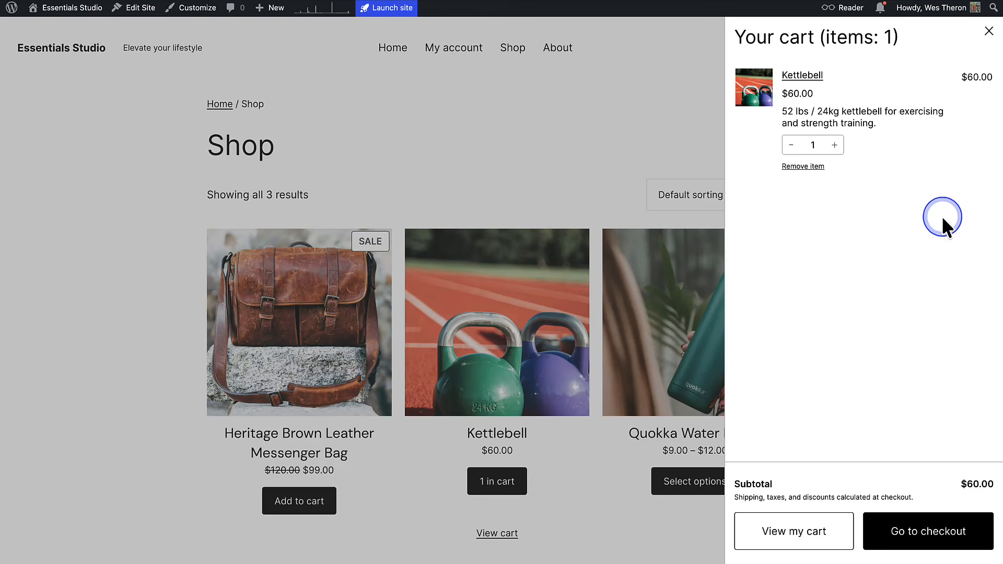
click(945, 529)
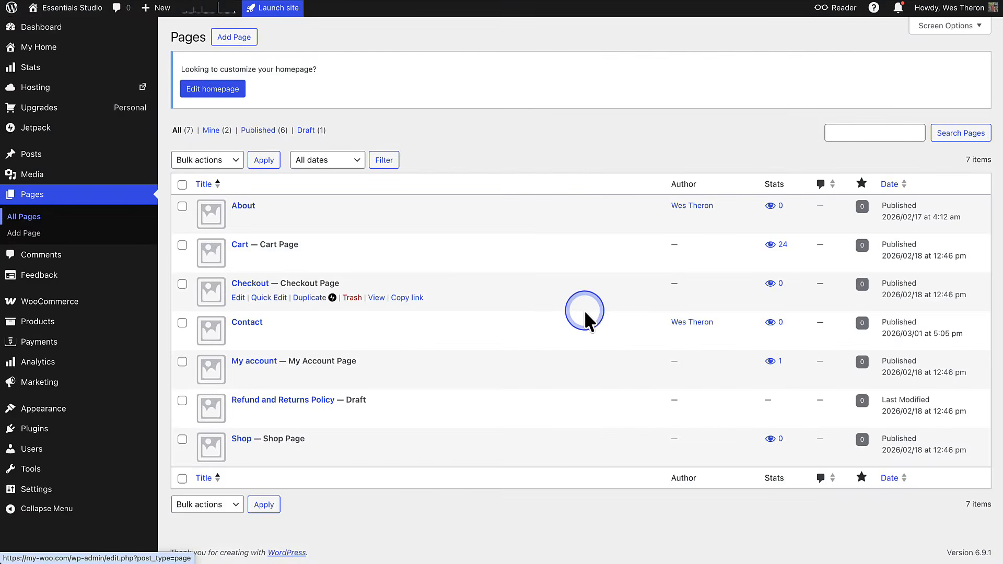
- Open the draft Refund and Returns Policy page and publish it
click(288, 401)
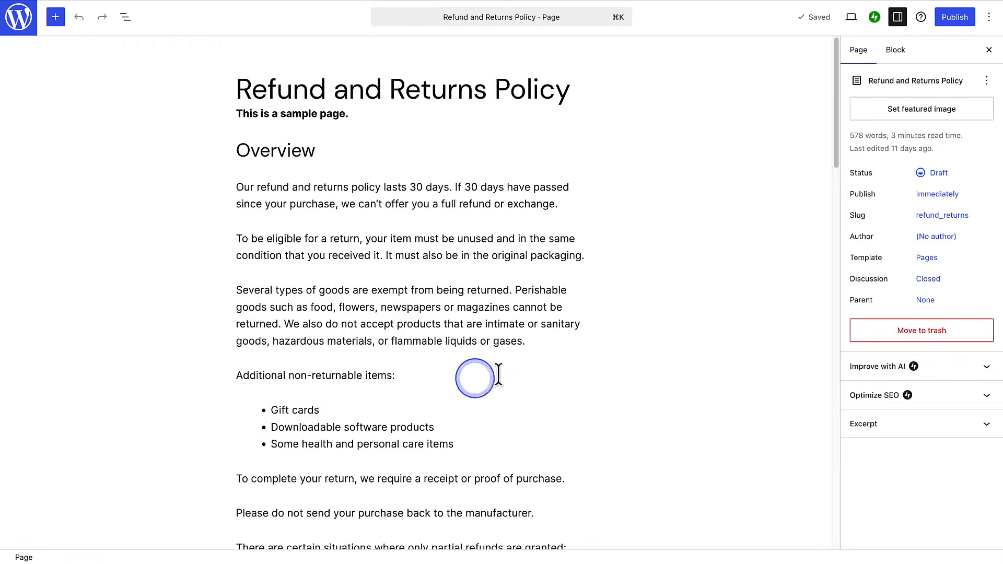
click(959, 19)
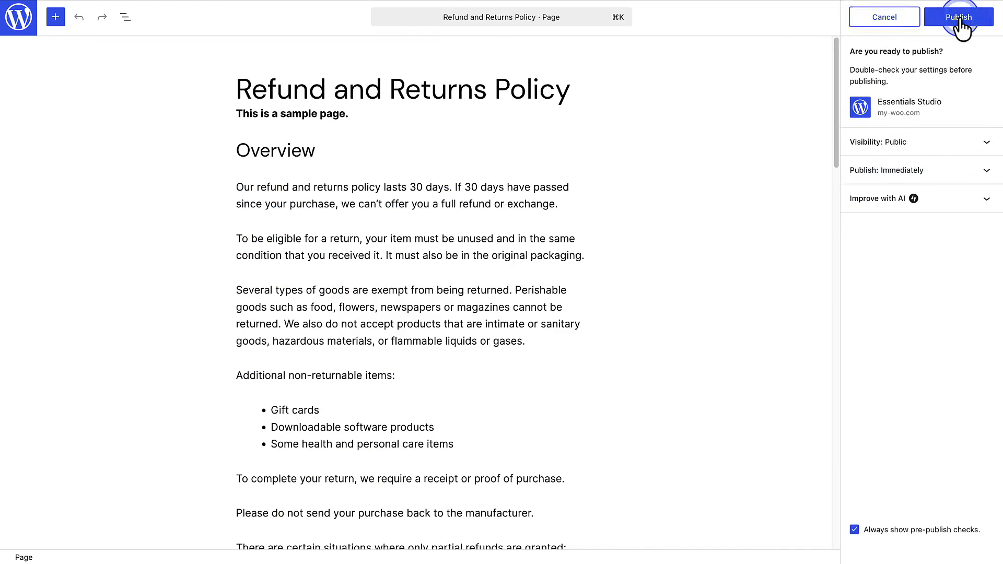
click(958, 18)
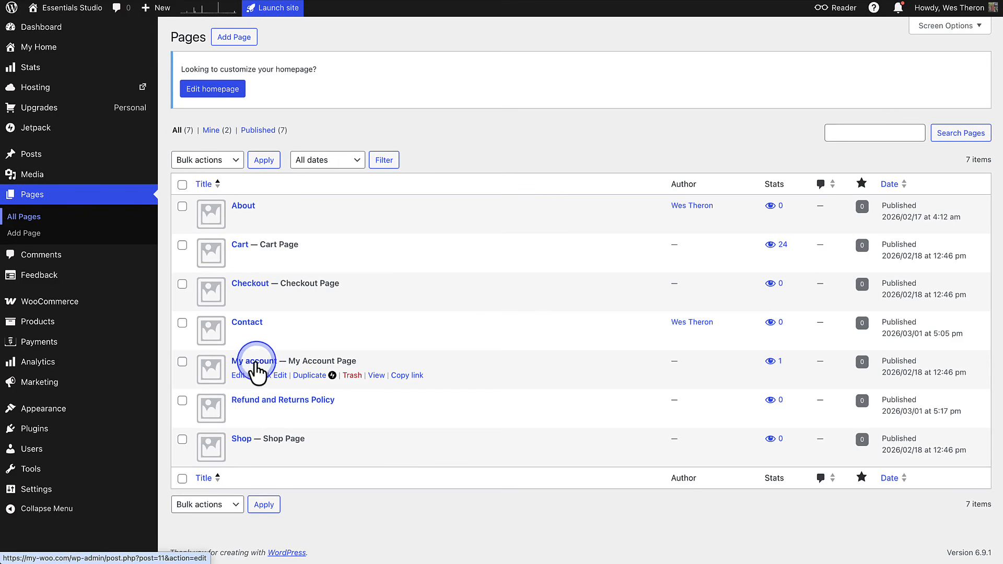
- Review the My account page, including the customer's account dashboard and Orders section on the storefront
click(255, 362)
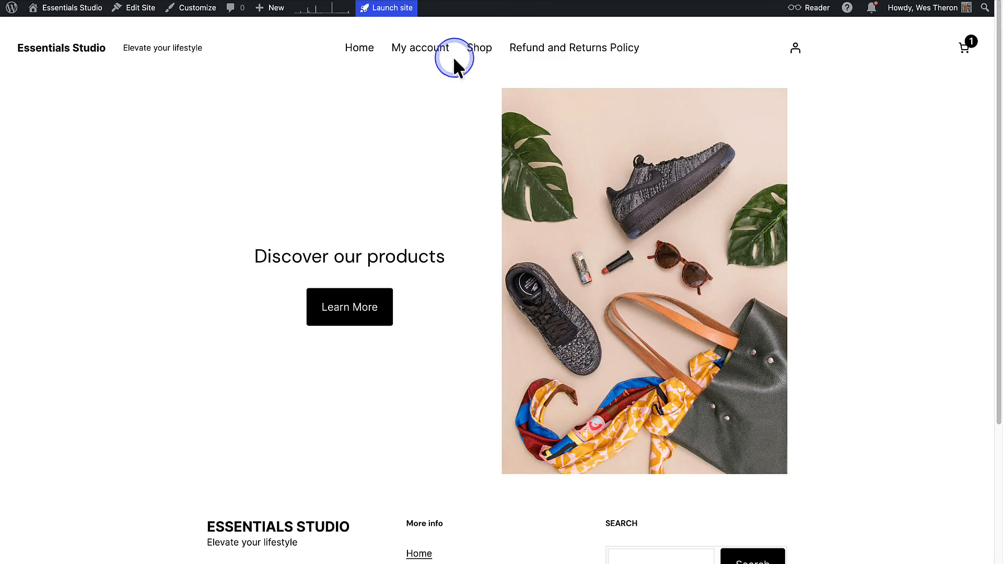
click(427, 51)
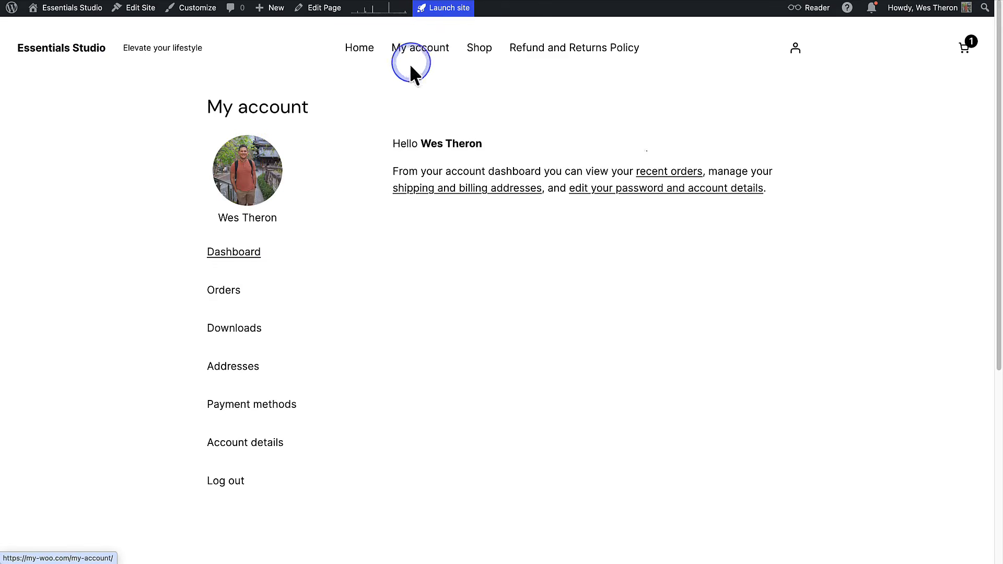
click(323, 205)
click(228, 294)
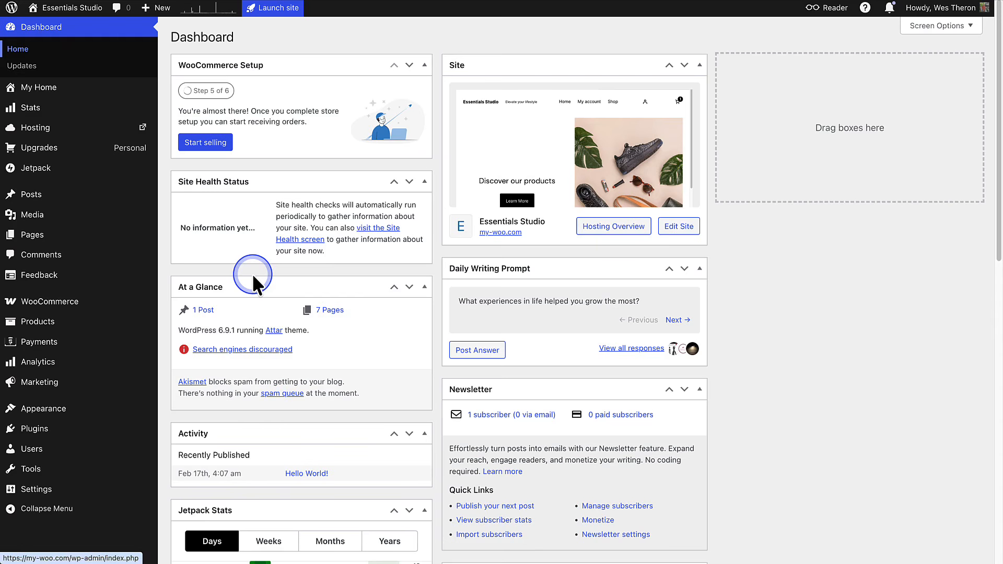
- Open the Product Catalog template for editing in the site editor
mouse_move(52, 413)
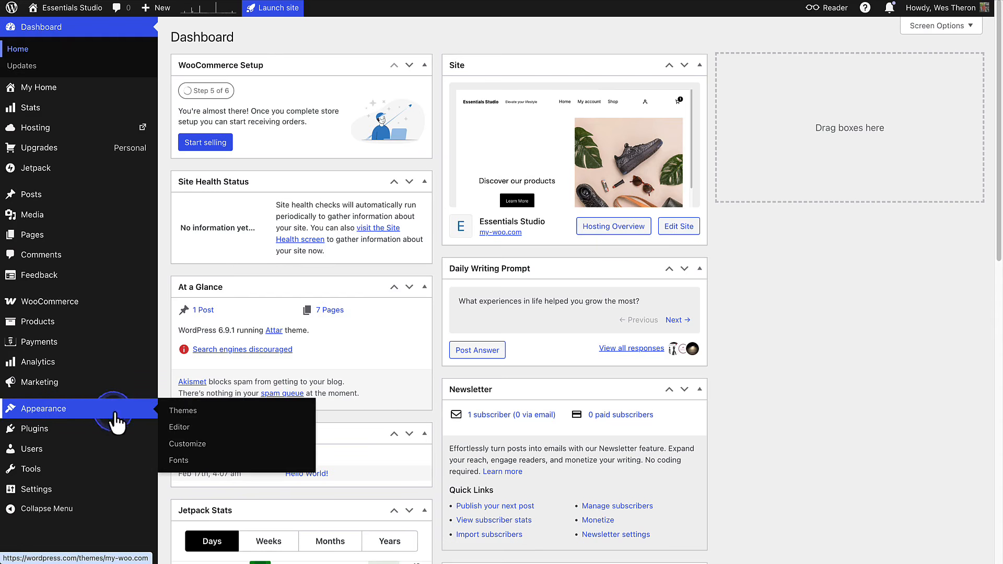
click(178, 428)
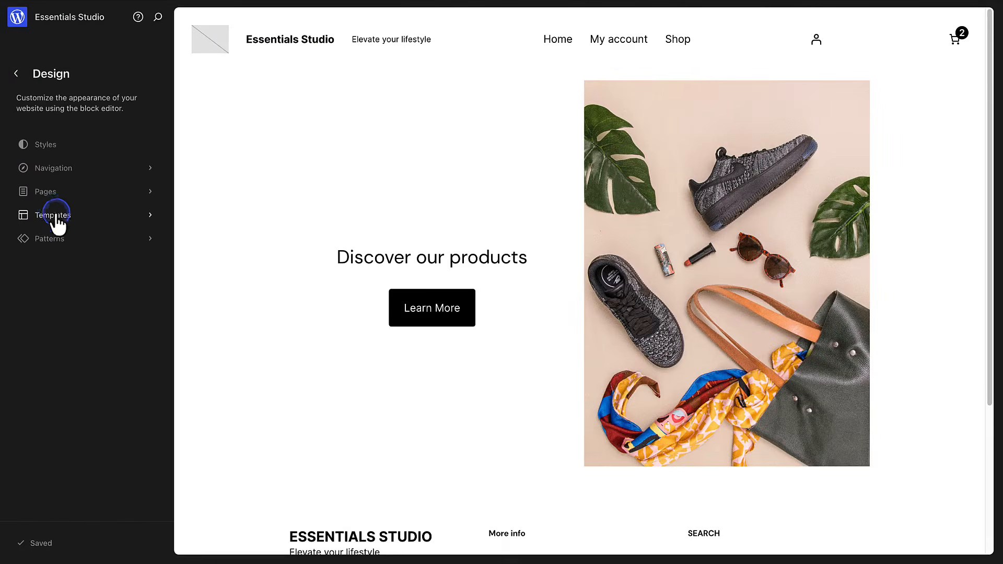
click(56, 216)
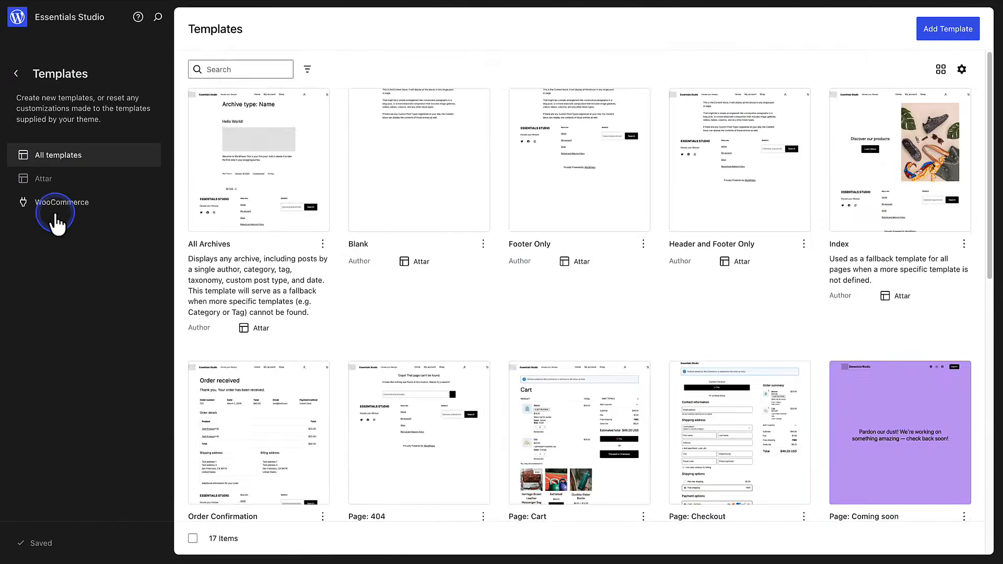
scroll(351, 301, down, 5)
scroll(351, 301, down, 4)
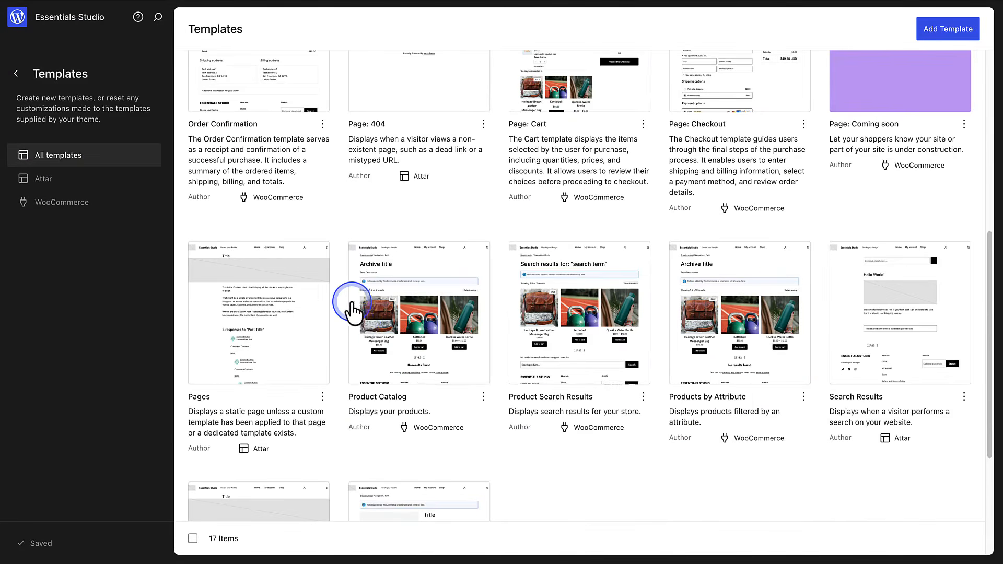
click(392, 399)
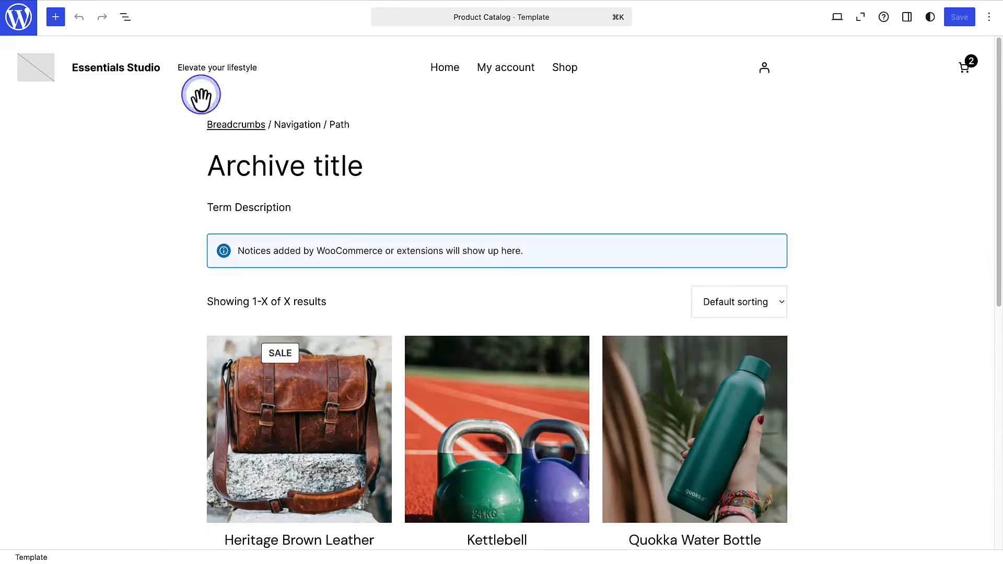
- Select and expand the Product Collection block inside the template's Group, and view the available product collection choices without picking one
click(125, 17)
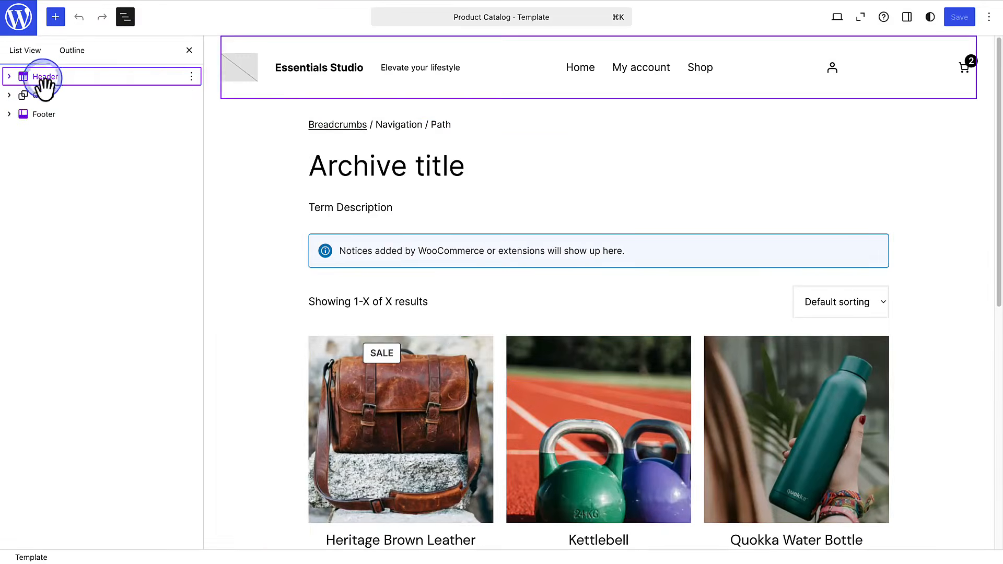
click(16, 96)
click(9, 95)
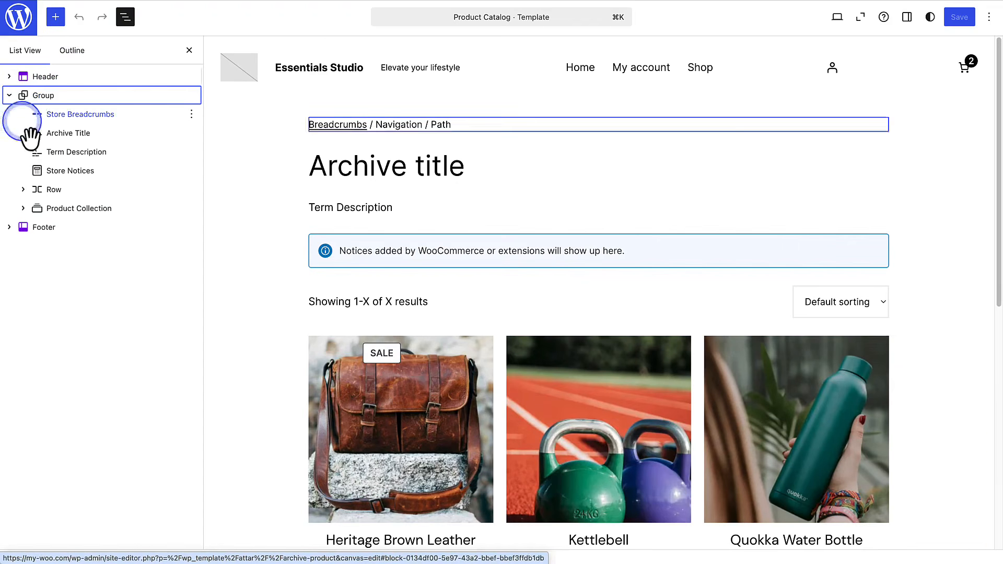
click(65, 210)
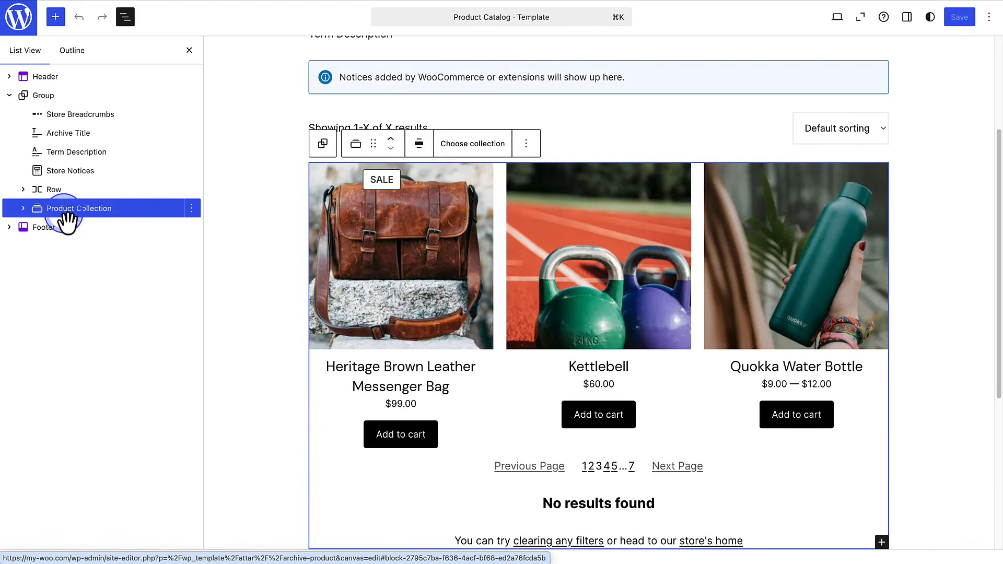
click(23, 208)
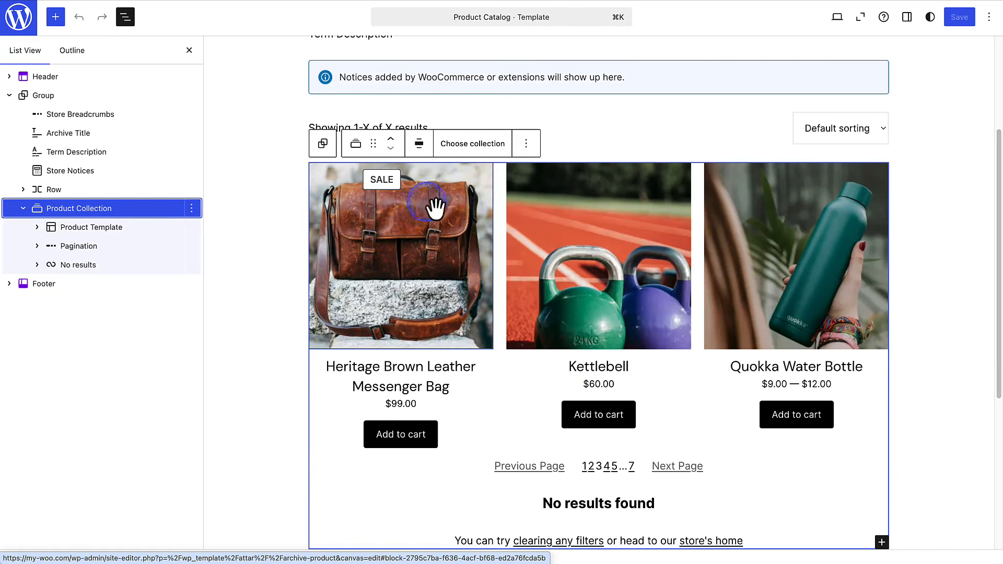
click(473, 151)
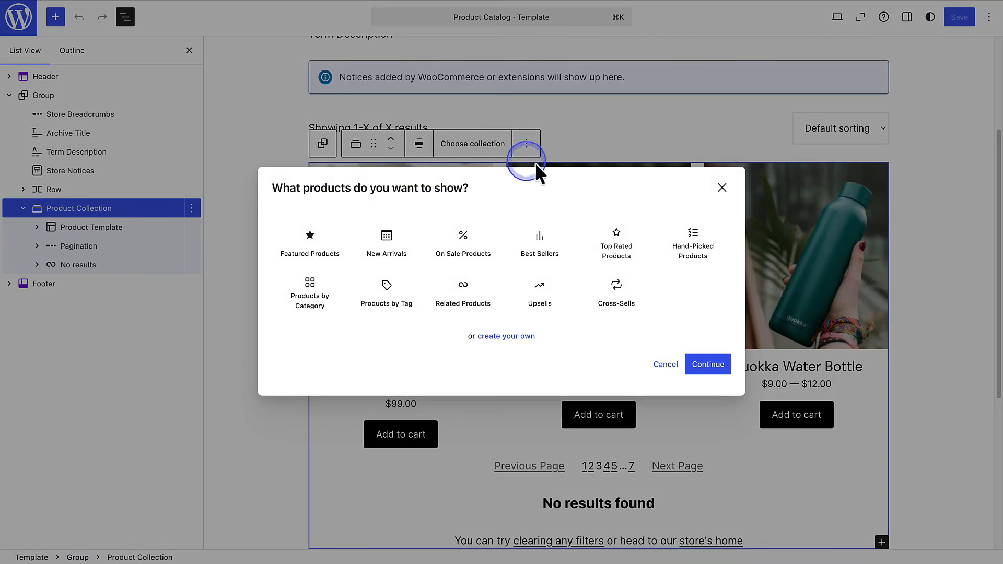
click(721, 188)
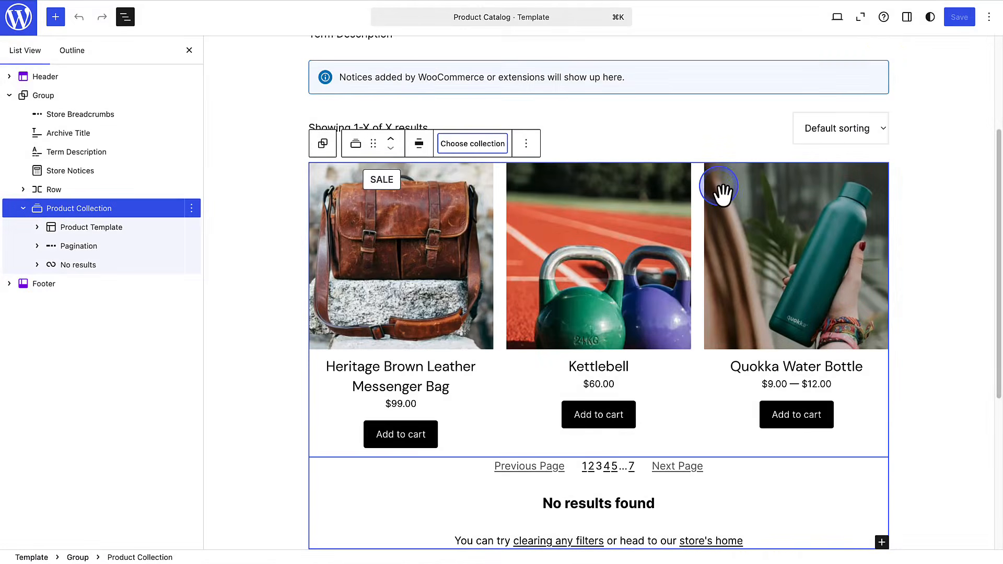
- Display the Product Collection block's settings and set its grid to 2 columns
click(907, 18)
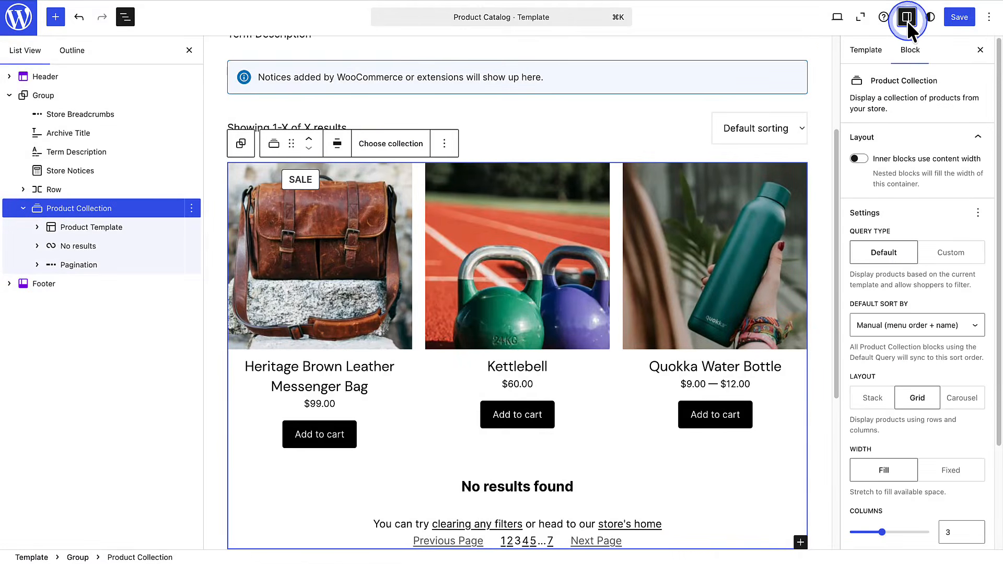
drag(997, 163, 997, 292)
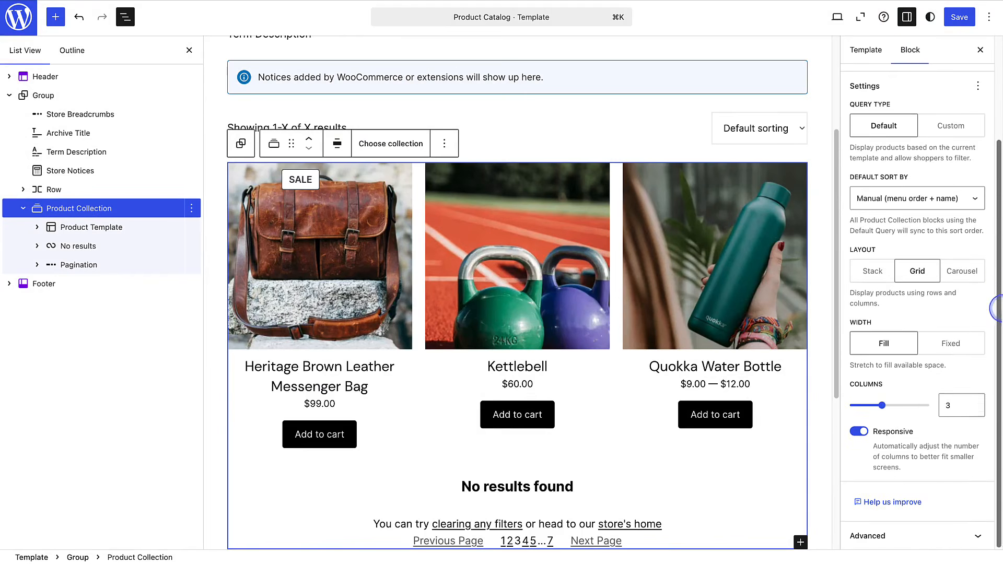
click(974, 408)
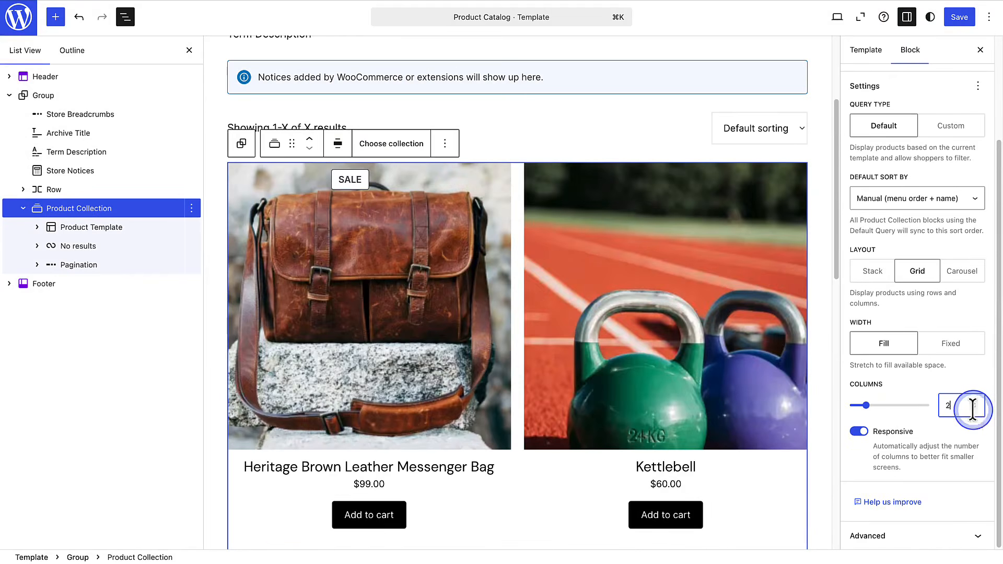
click(974, 403)
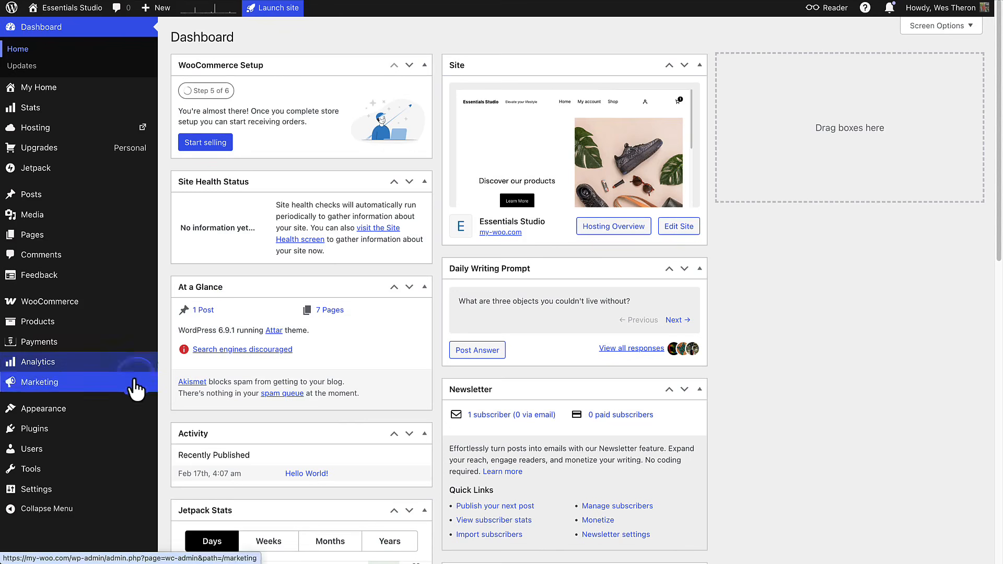
- Return to the site editor and open the homepage's Index template for editing
click(66, 409)
mouse_move(67, 413)
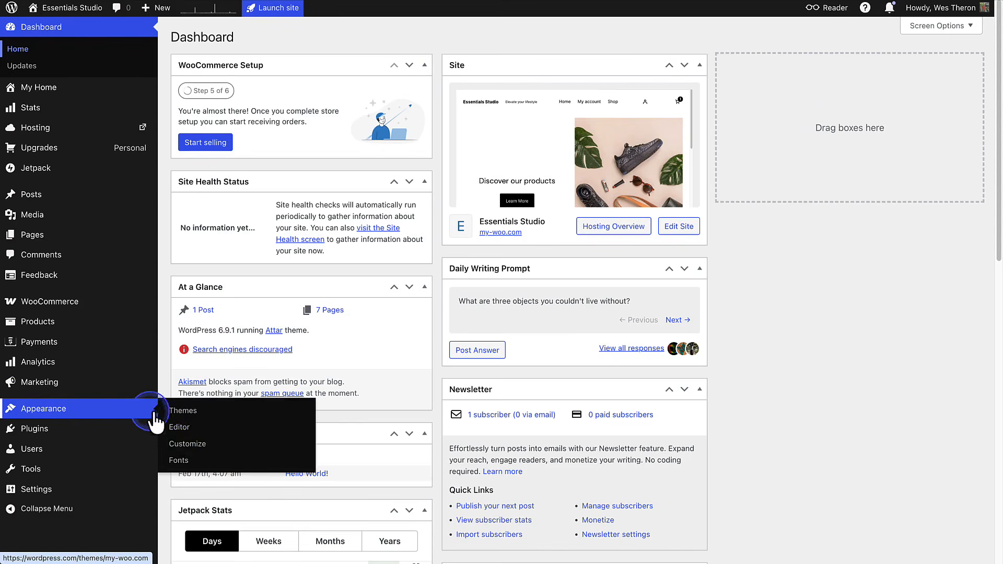
click(177, 433)
click(239, 280)
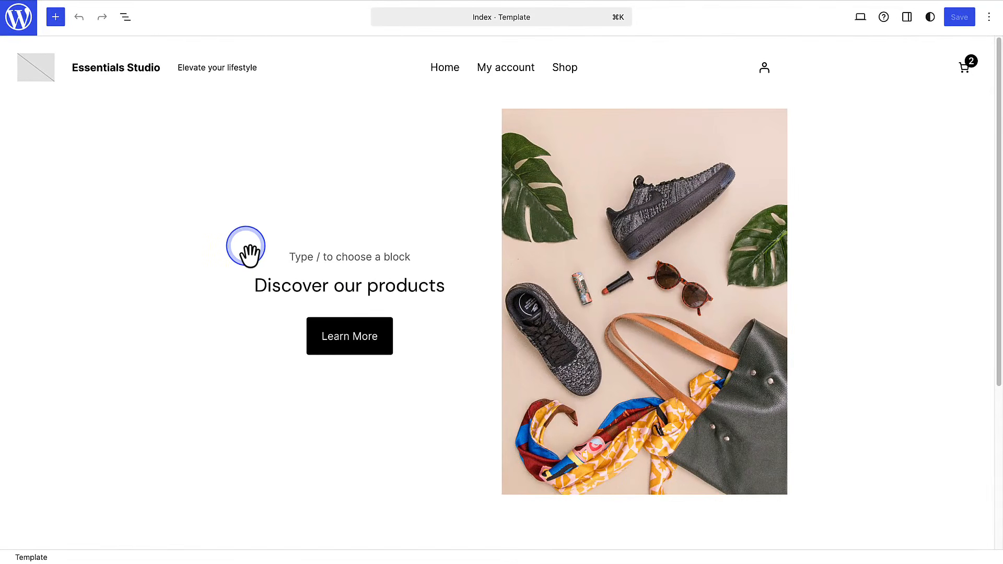
- Insert an On Sale Products block after the Intro section of the Index template
click(125, 17)
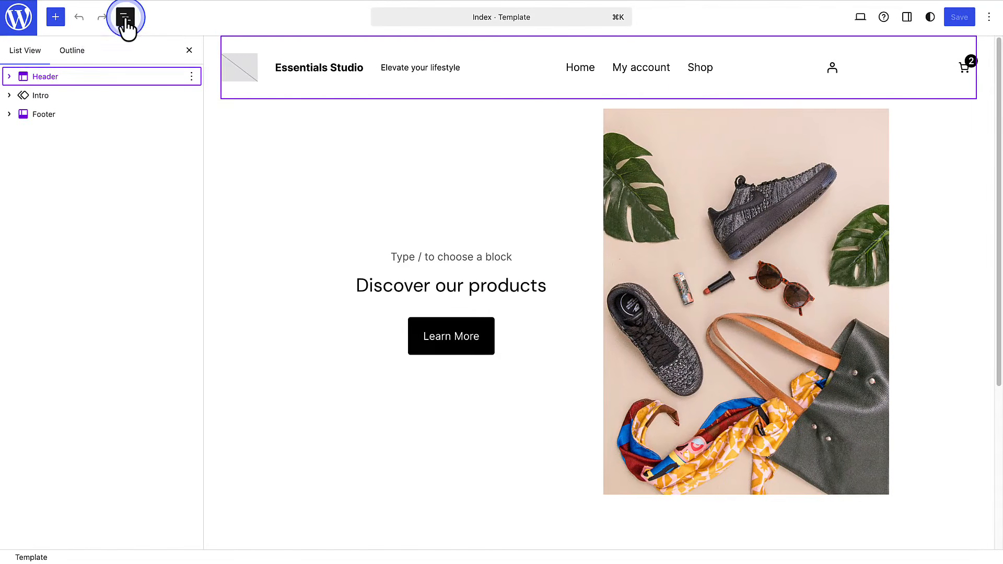
click(274, 157)
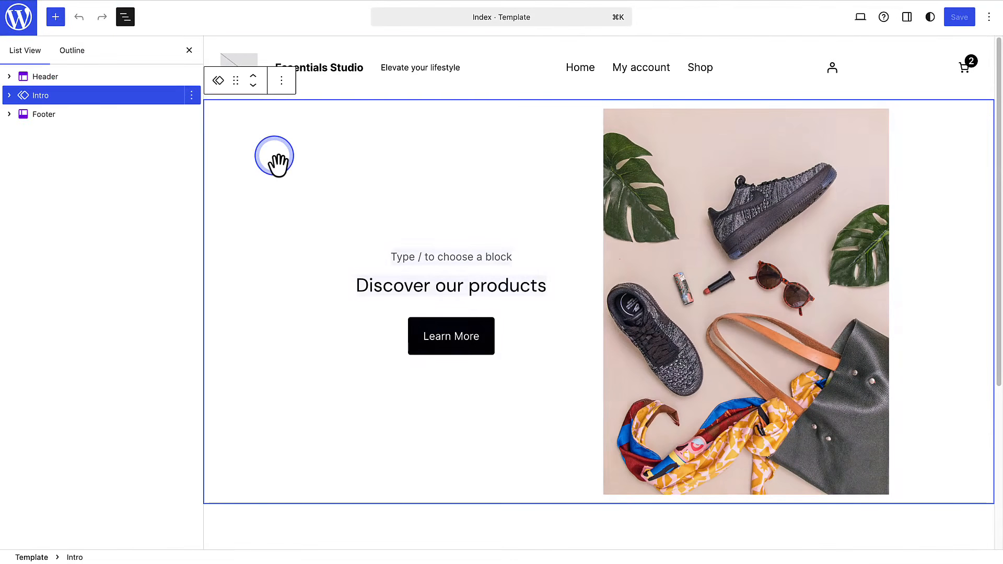
click(282, 81)
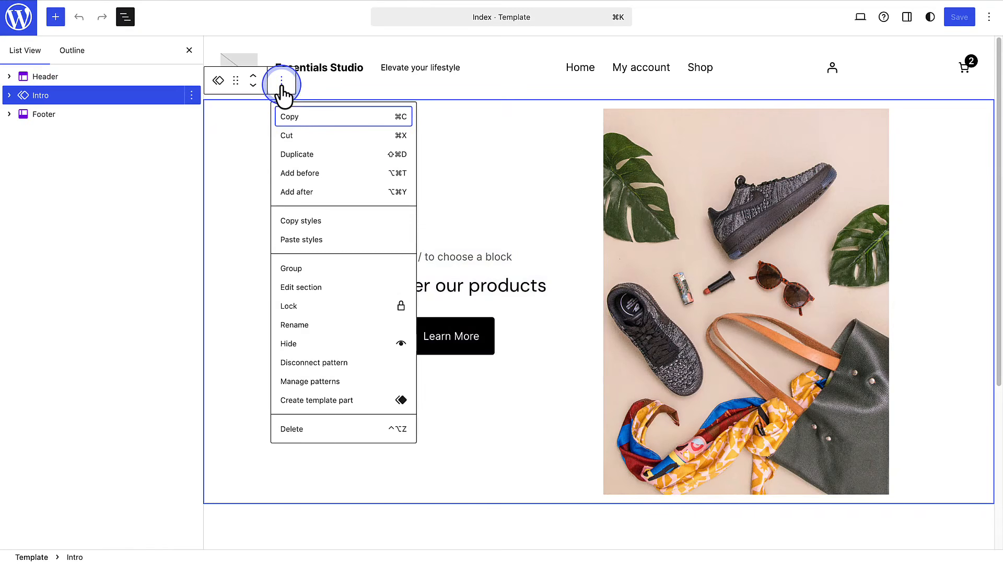
click(291, 192)
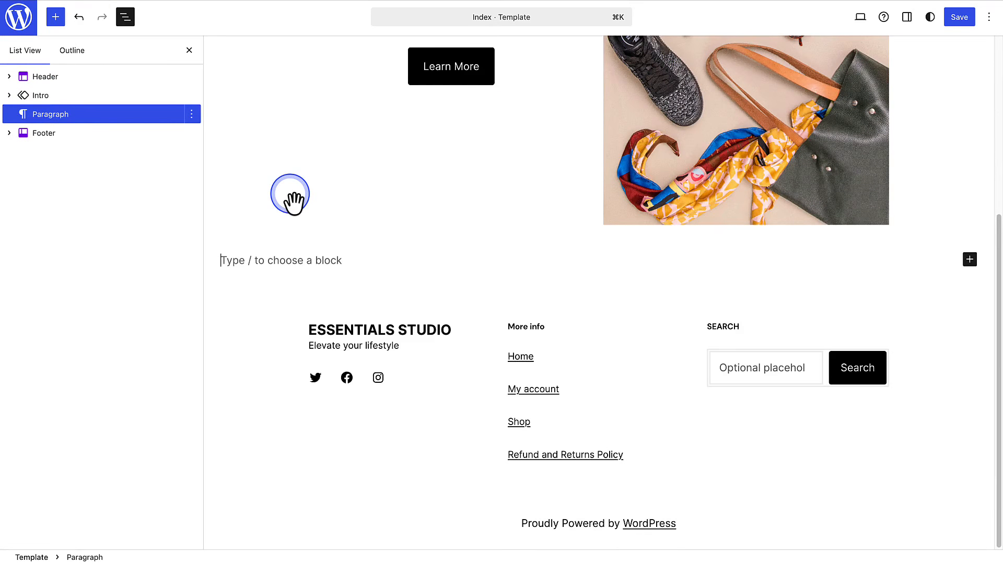
text(/On sa)
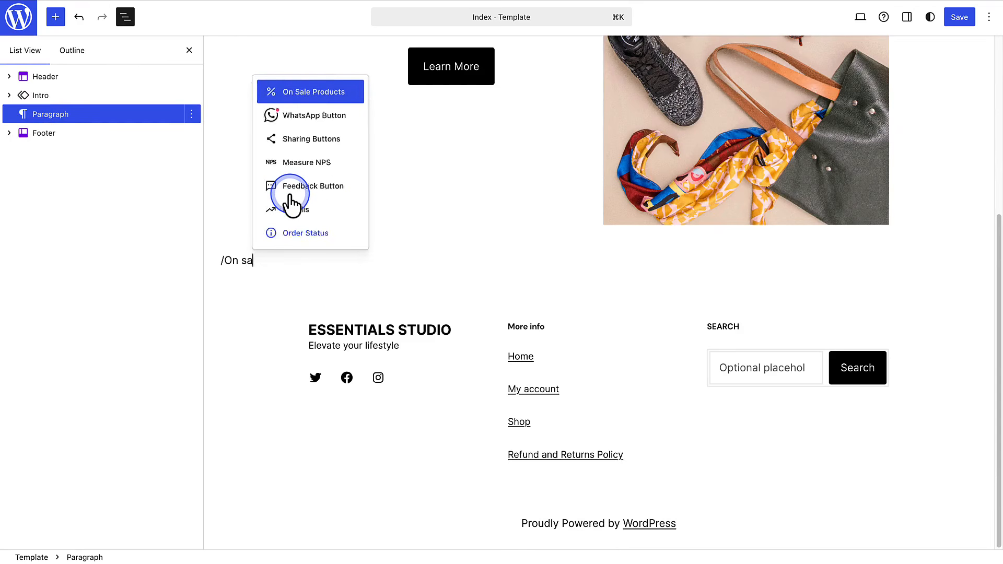
text(le products)
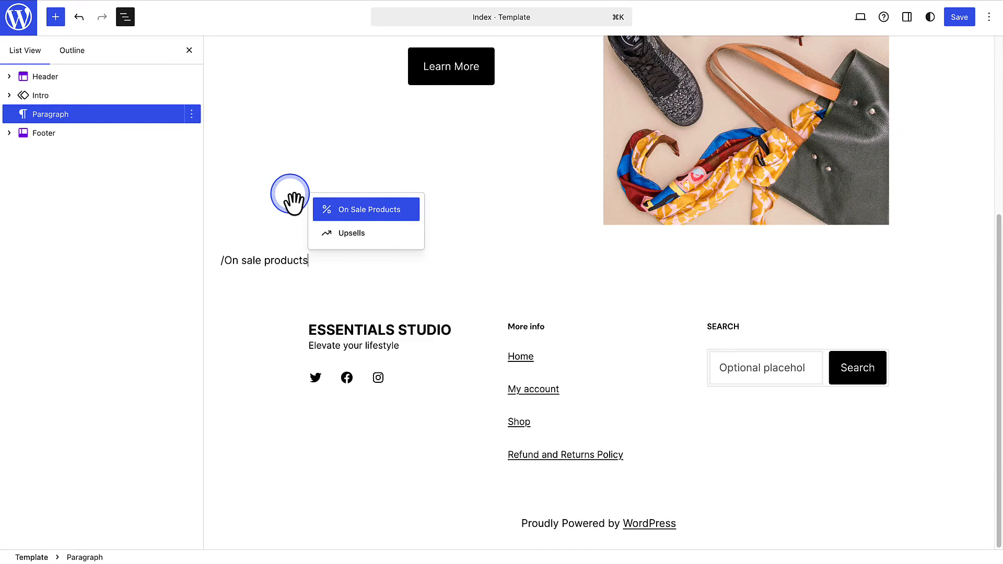
click(341, 209)
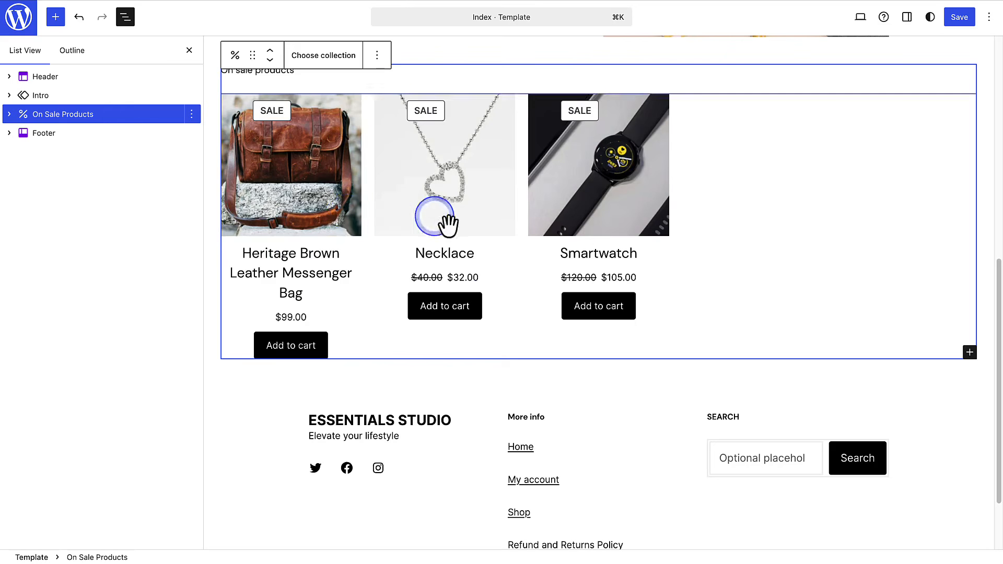
- Show the On Sale Products block's settings and set its grid to 3 columns
click(907, 18)
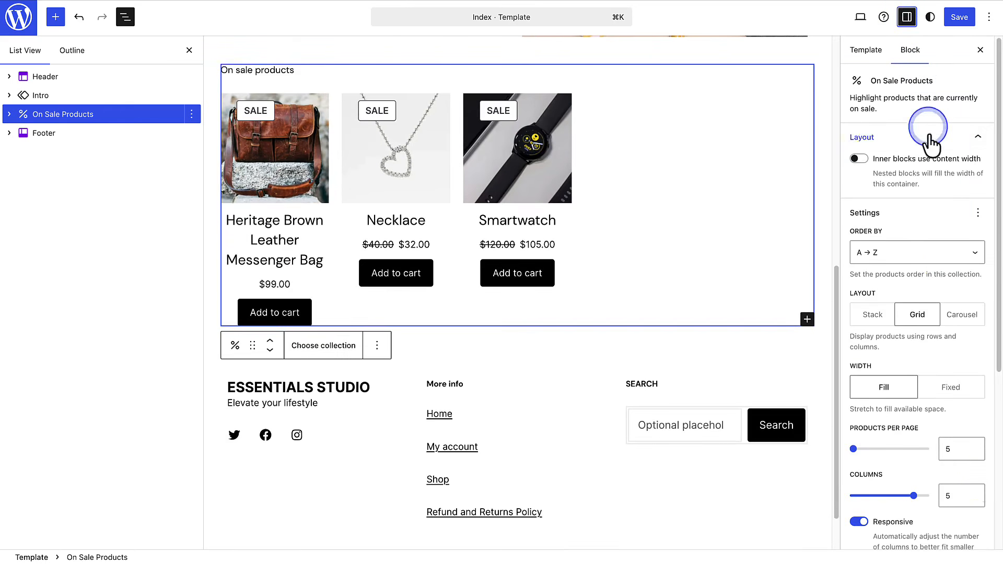
click(974, 498)
click(973, 498)
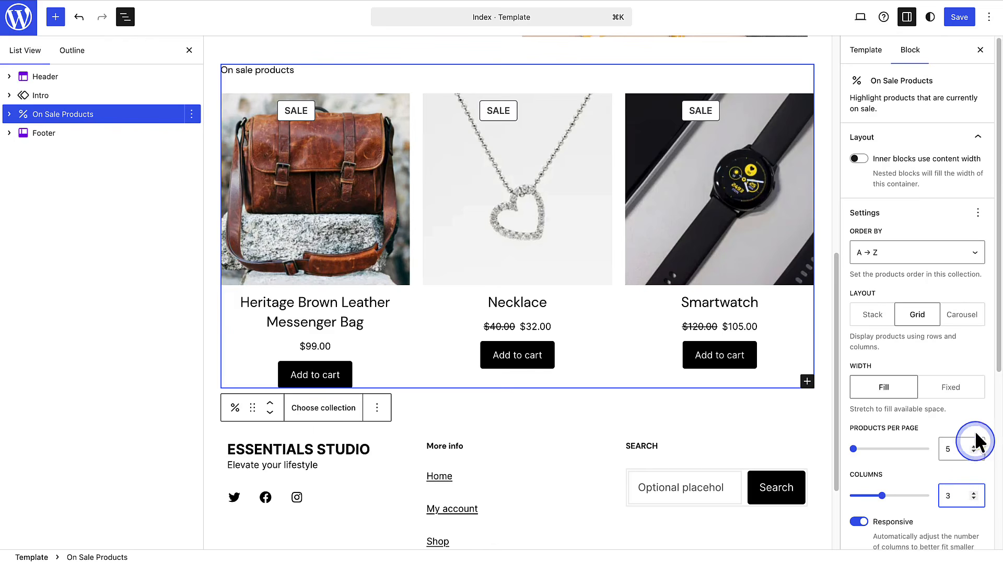
- Save the Index template and view the homepage on the live site
click(959, 17)
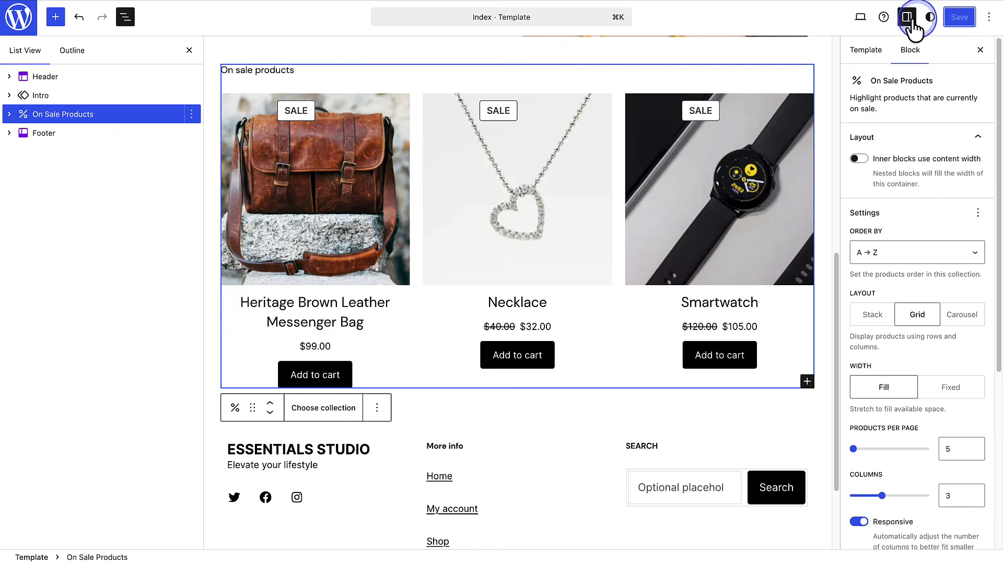
click(860, 16)
click(850, 116)
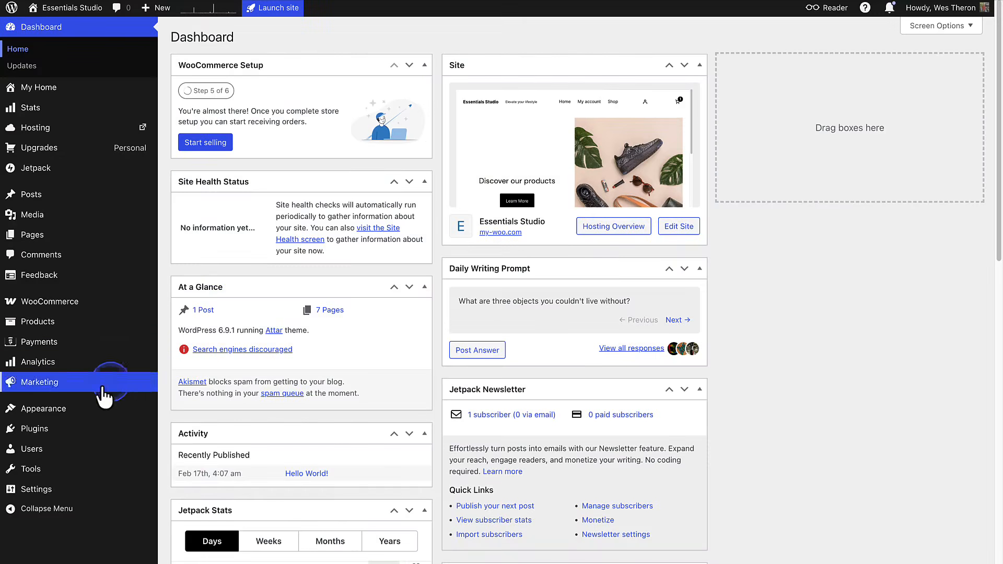
- Go back to the site editor from the dashboard and open the Product Catalog template for editing
mouse_move(112, 409)
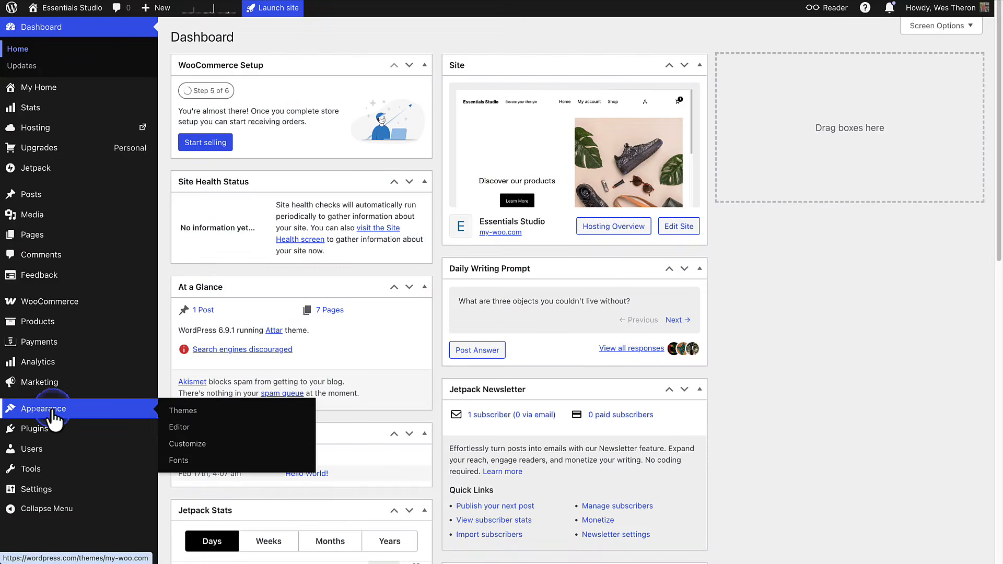
click(179, 432)
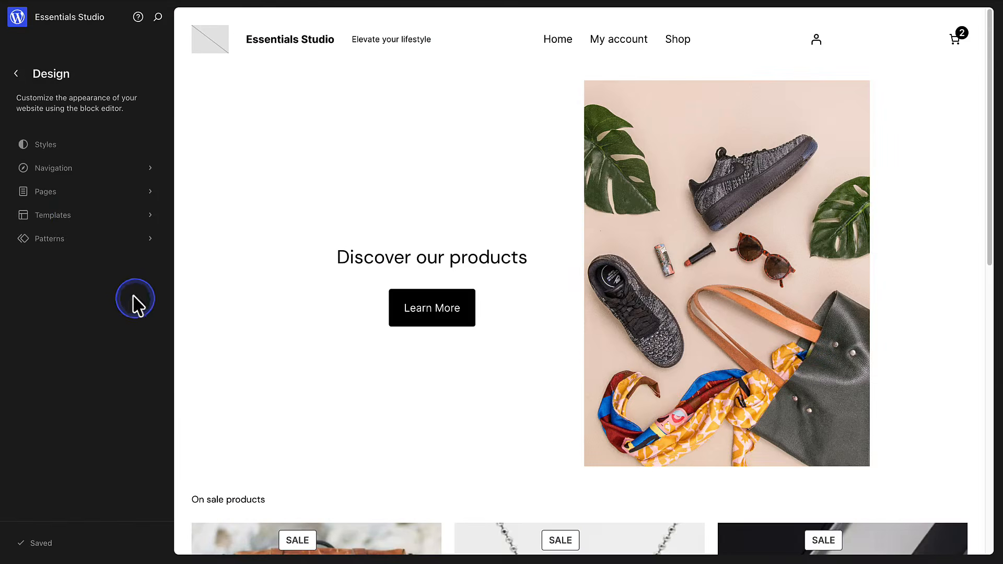
click(76, 222)
scroll(362, 329, down, 7)
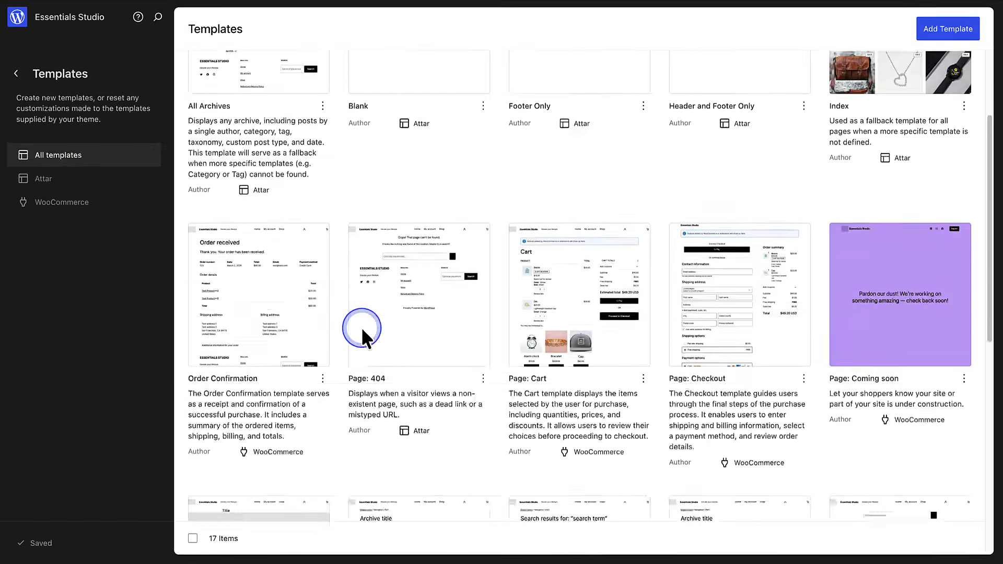
click(361, 327)
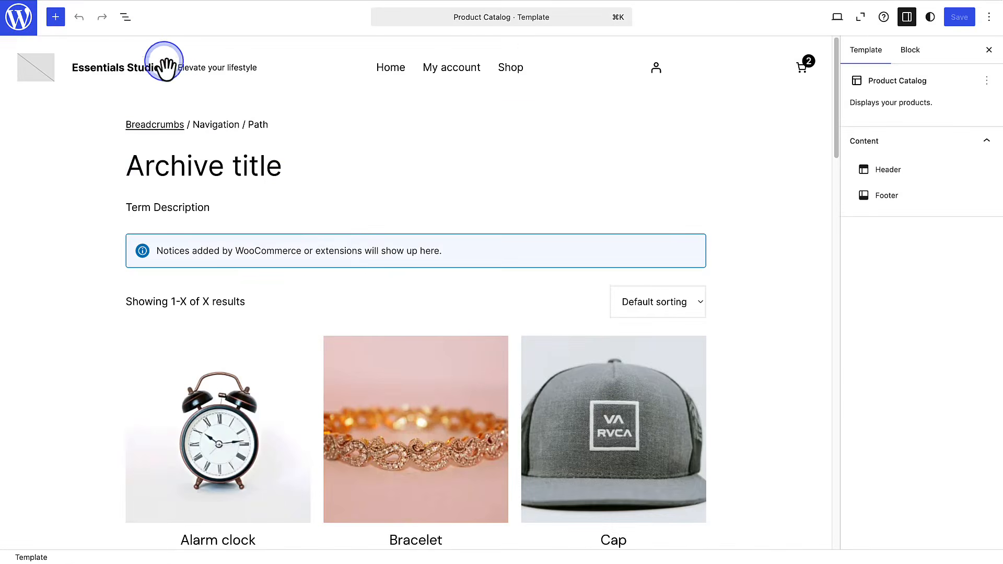
- Insert a New Arrivals product collection after the Store Notices block inside the Product Catalog template's Group
click(123, 17)
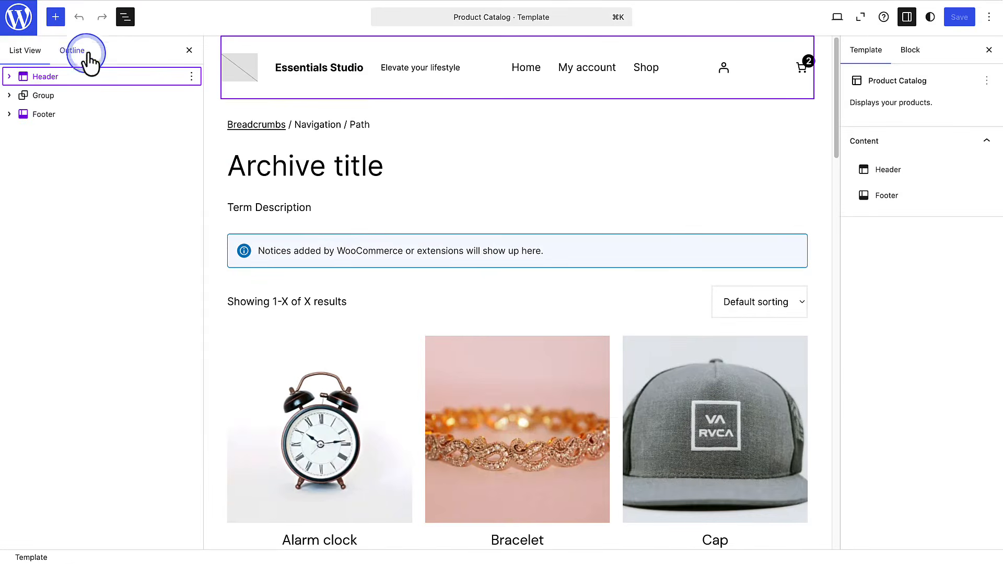
click(10, 96)
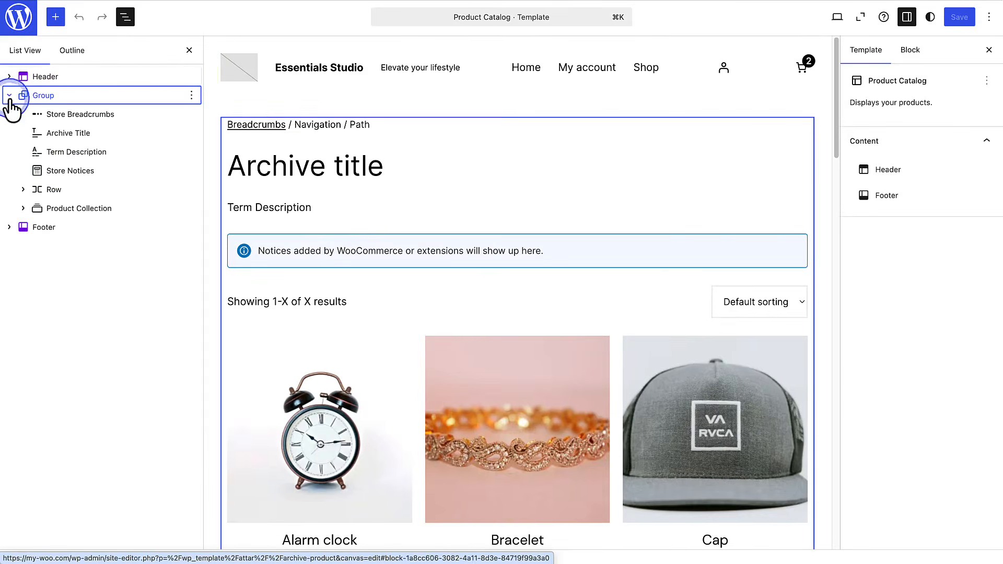
click(76, 173)
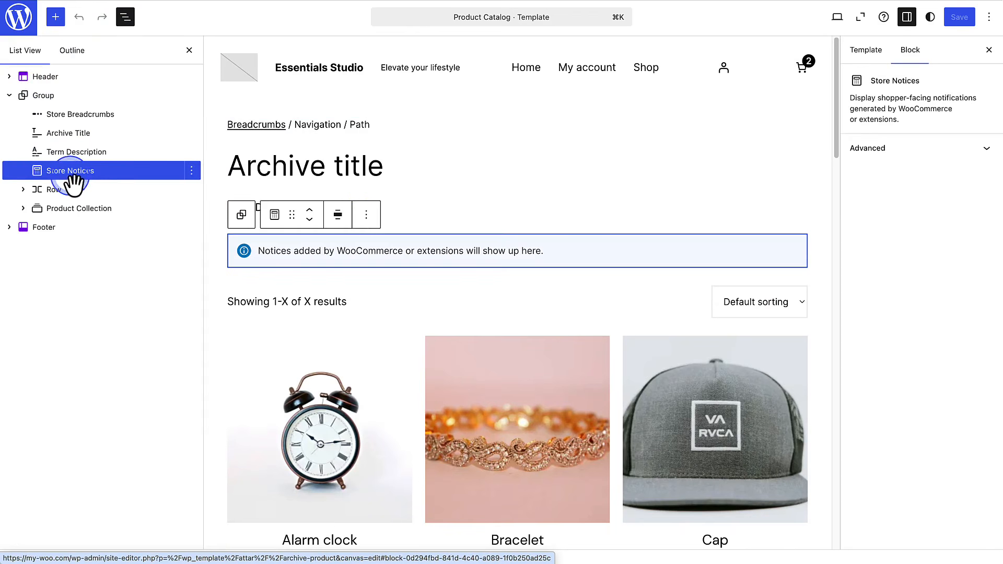
click(366, 215)
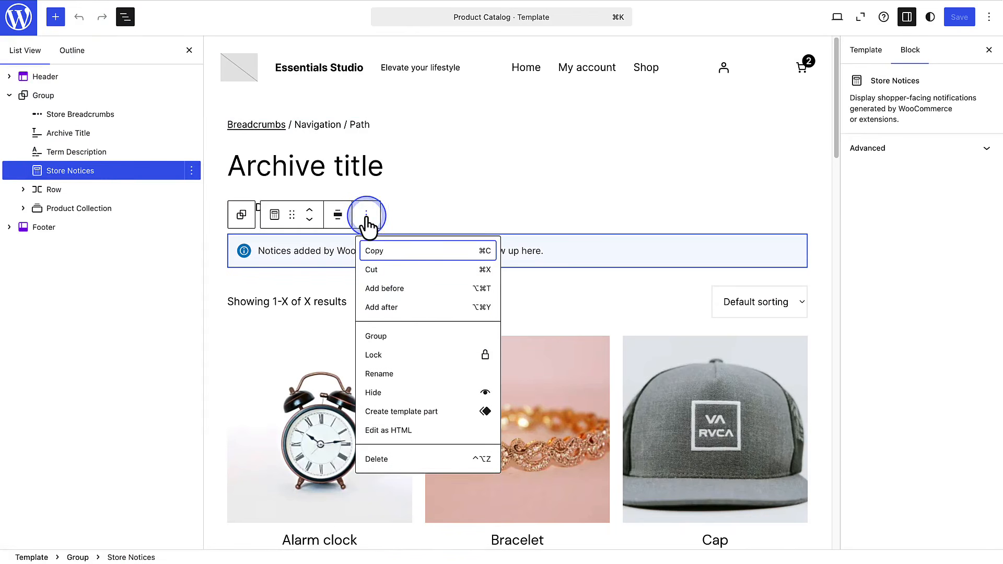
click(379, 307)
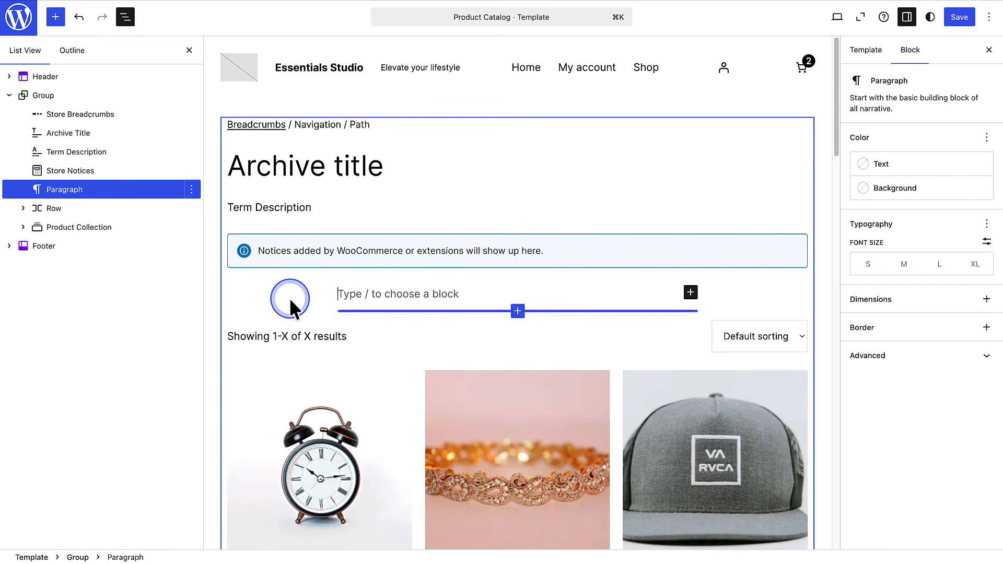
text(/Product Collection)
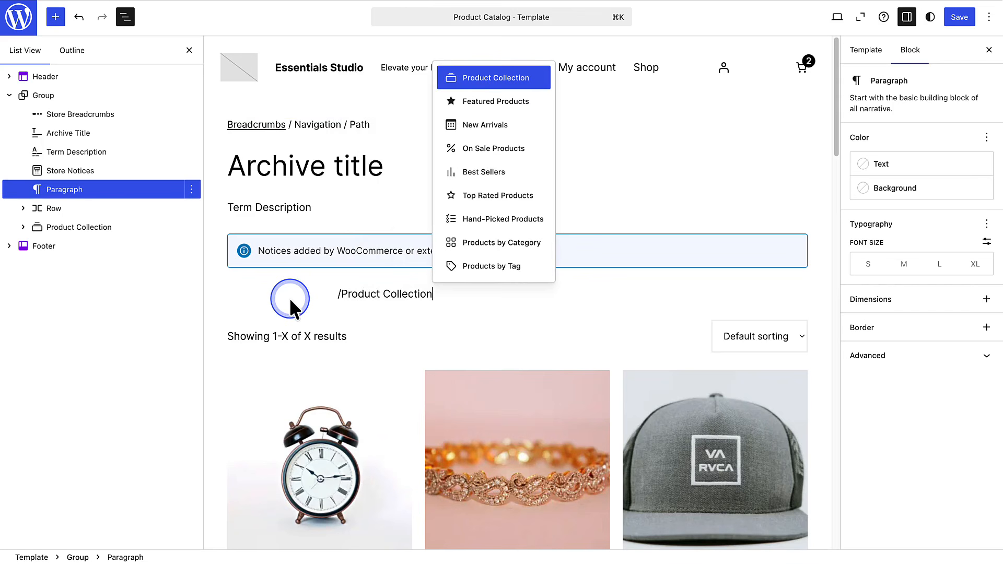
click(483, 127)
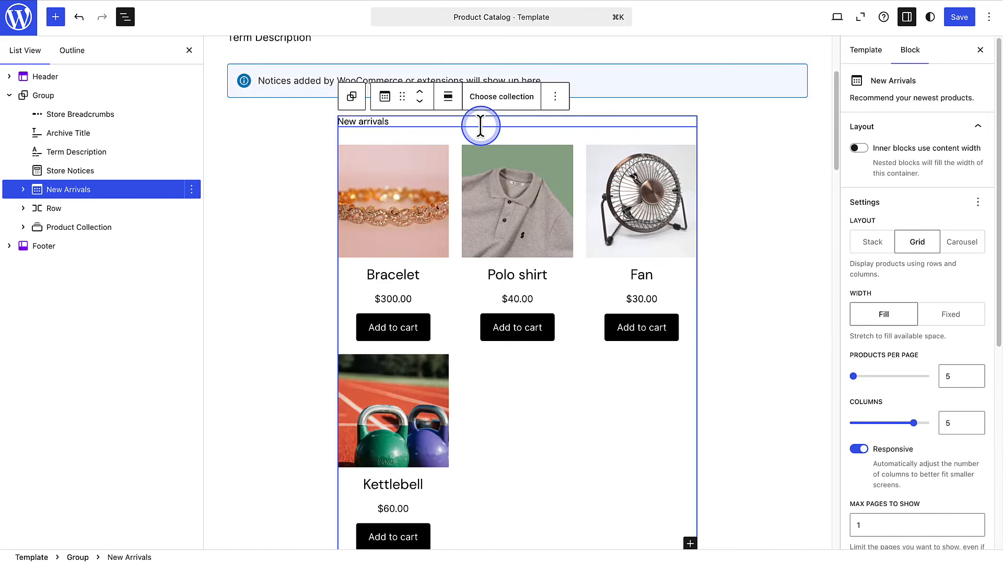
- Set the New Arrivals block to wide width, with 3 products per page and 3 columns
click(448, 97)
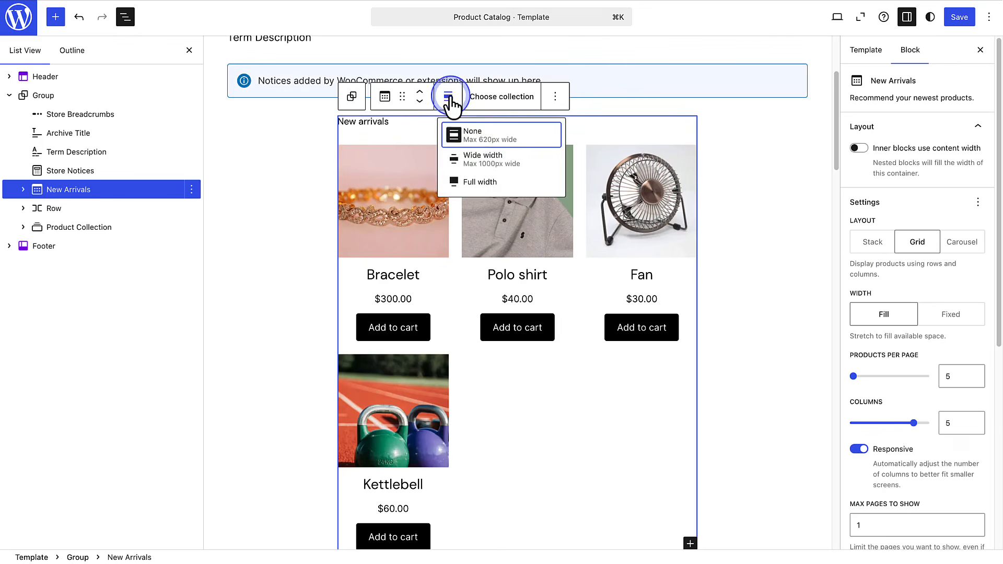
click(454, 178)
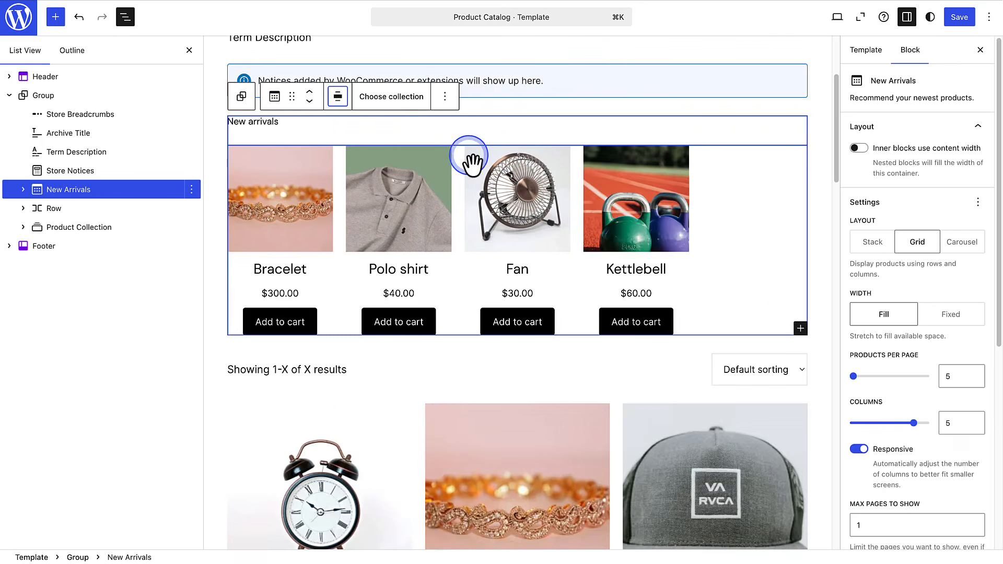
click(974, 380)
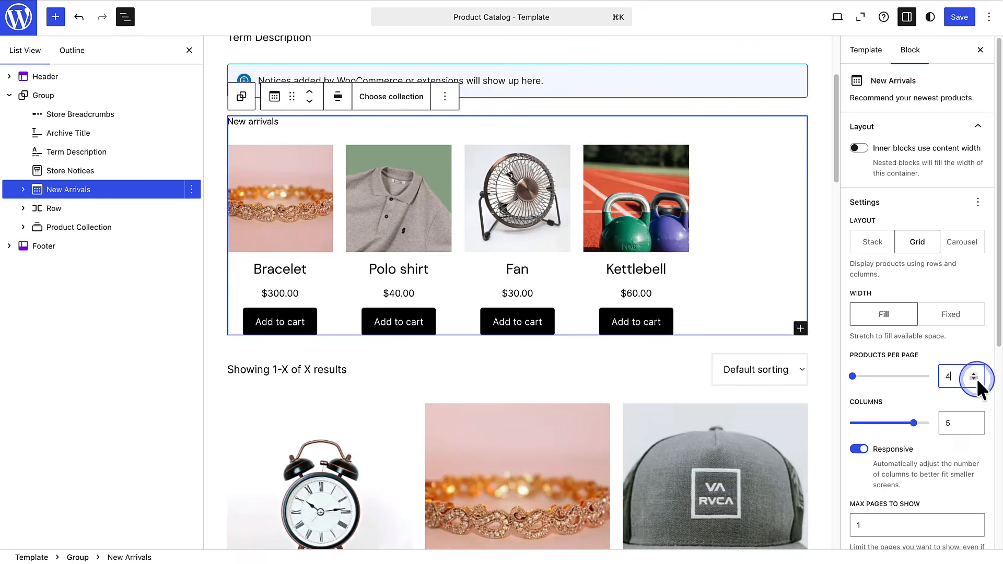
click(973, 379)
click(974, 426)
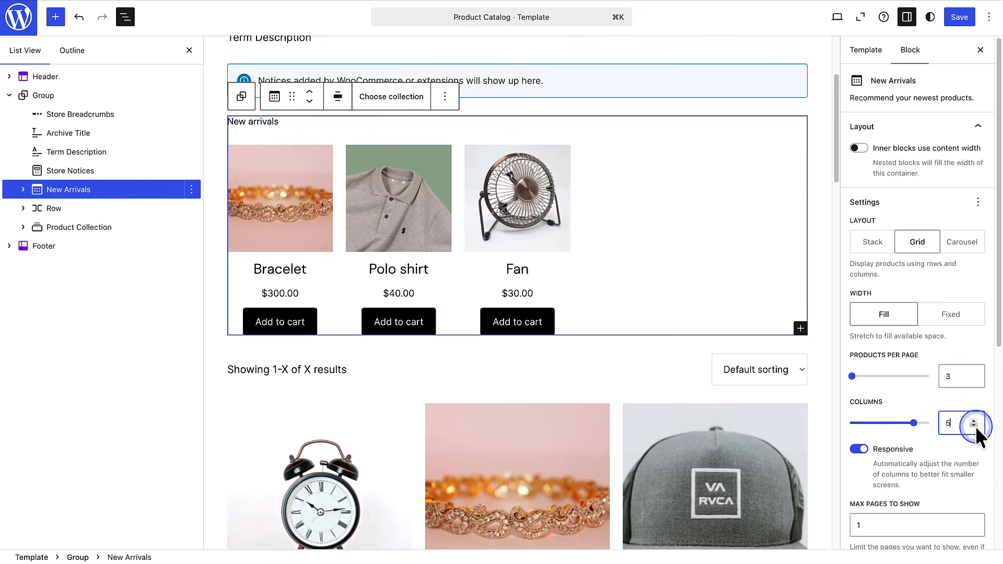
click(974, 426)
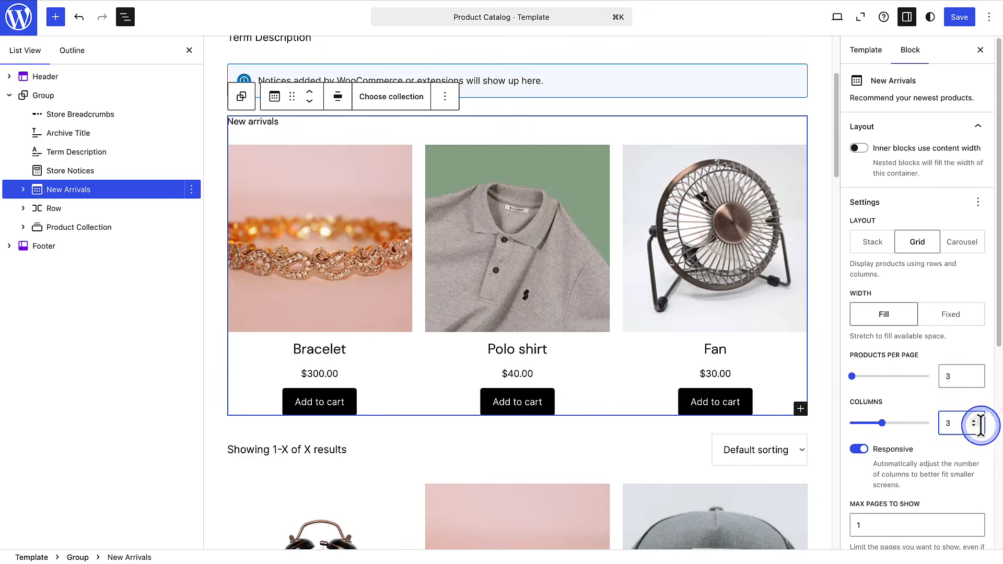
- Save the Product Catalog template and review the Shop page on the live site
click(956, 19)
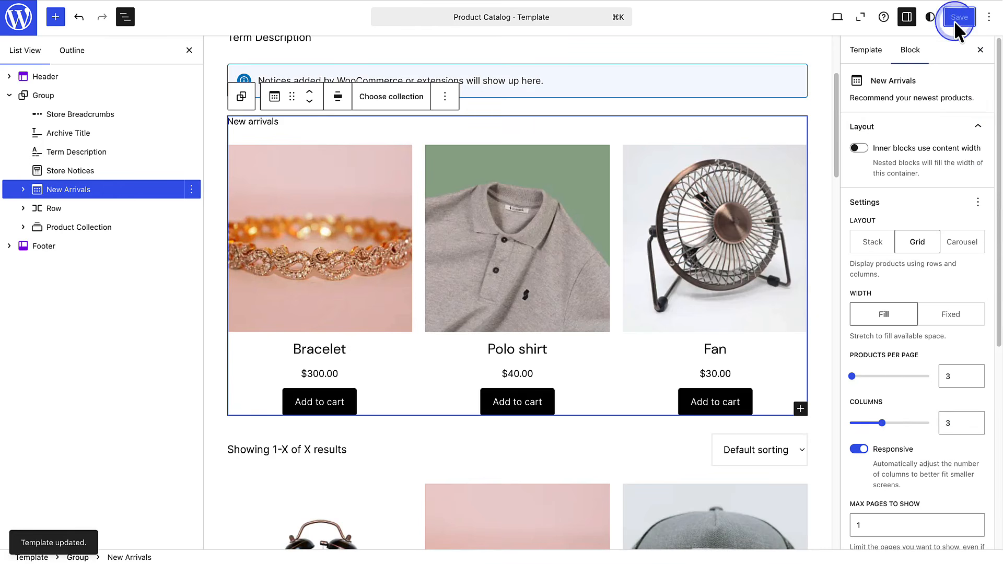
click(838, 21)
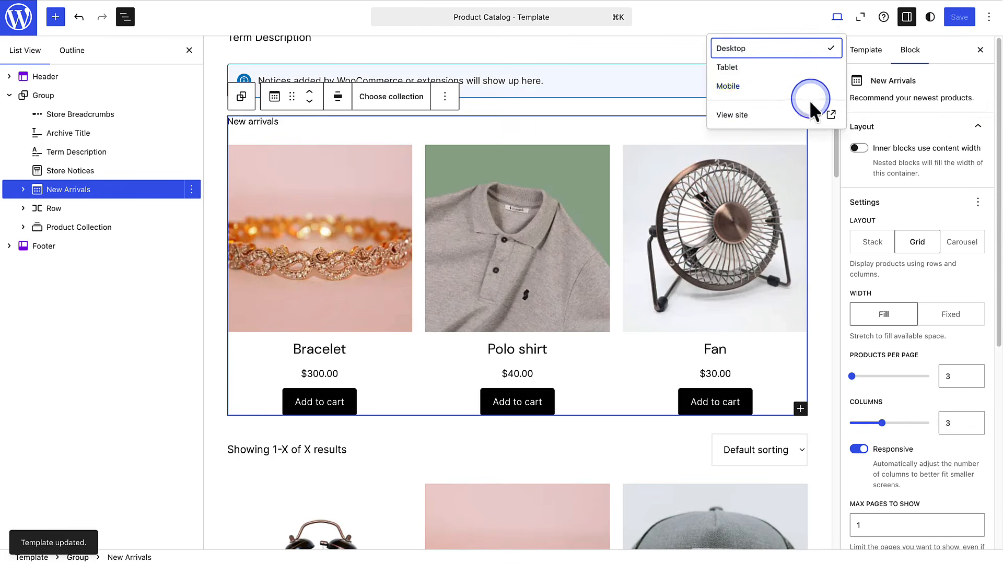
click(804, 114)
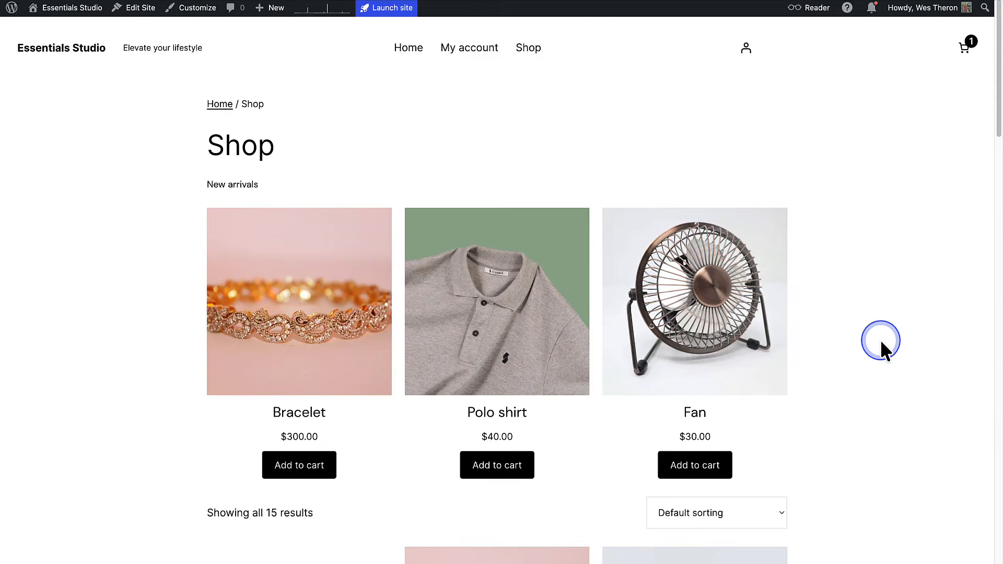
scroll(881, 344, down, 5)
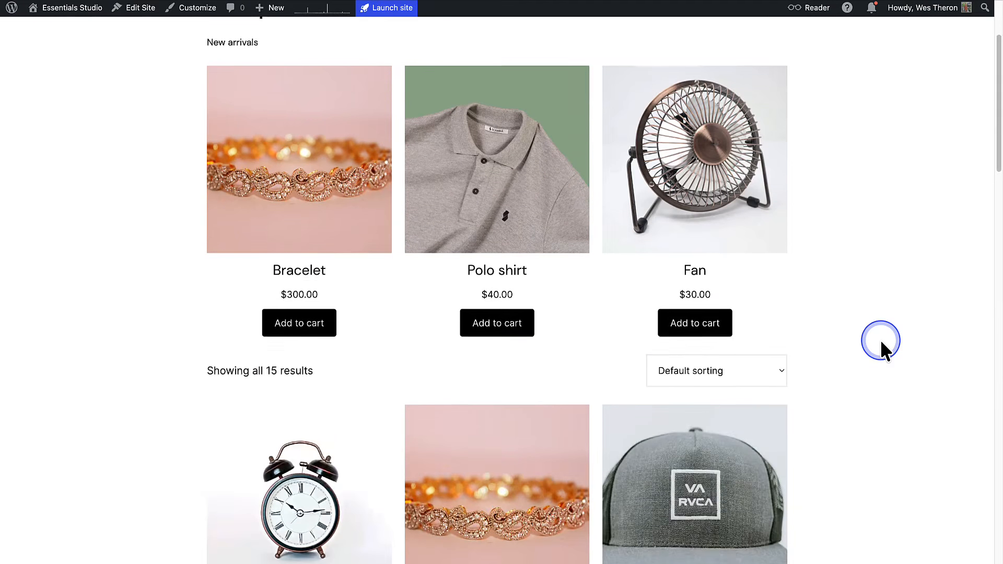
scroll(880, 340, down, 7)
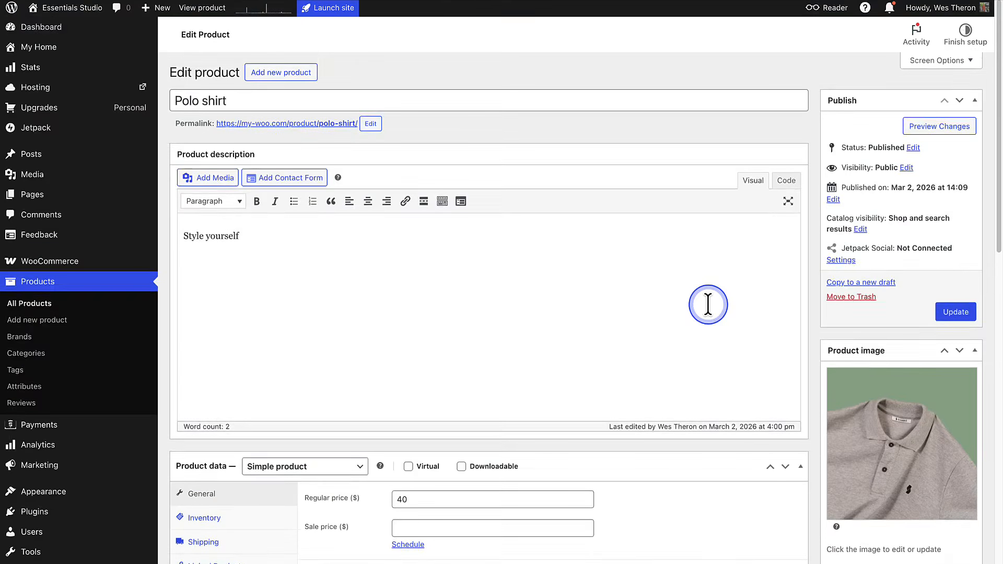
- Assign the Polo shirt product to the Lifestyle & Accessories category and update the product
scroll(708, 304, down, 7)
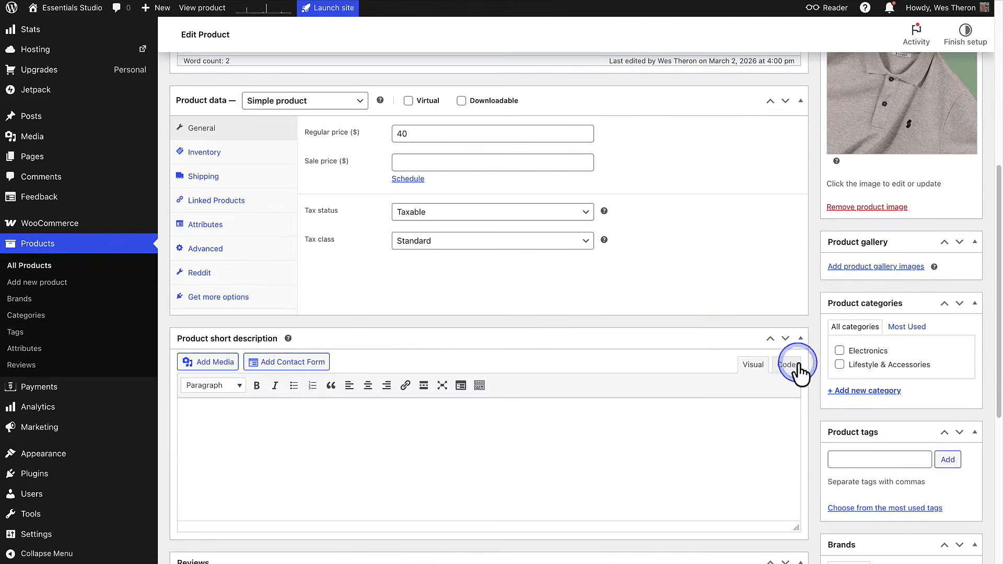
click(839, 365)
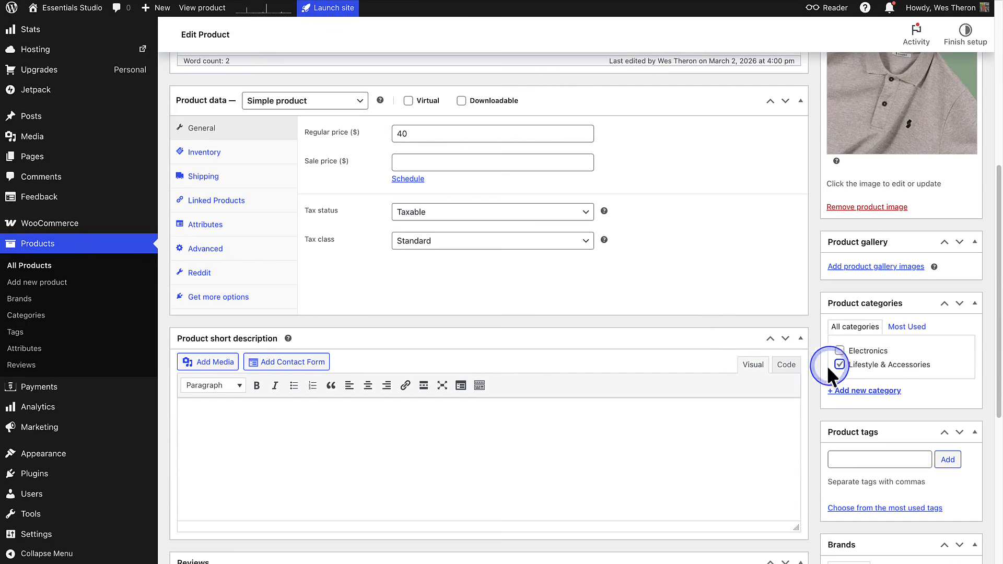
click(742, 368)
scroll(739, 363, up, 7)
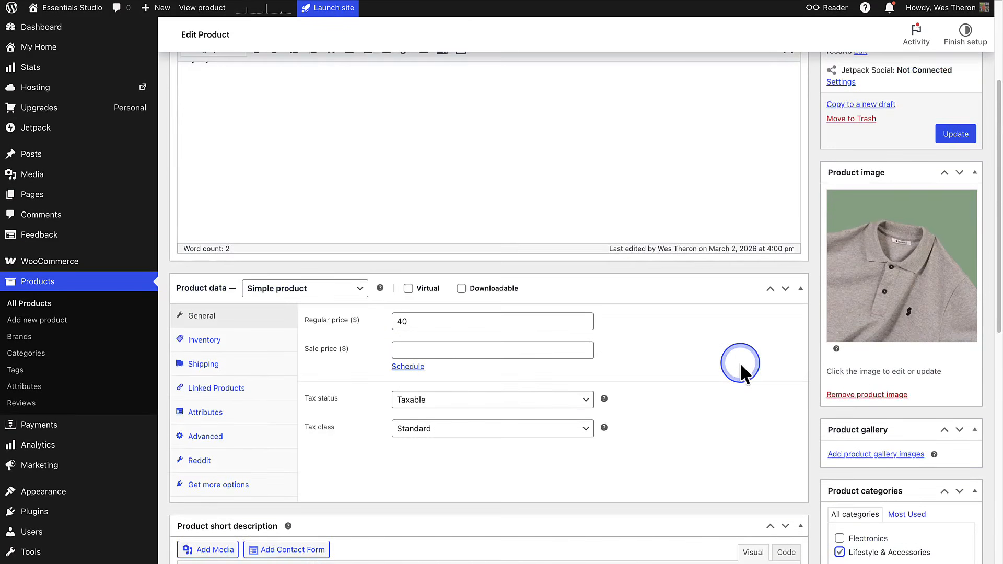
click(922, 318)
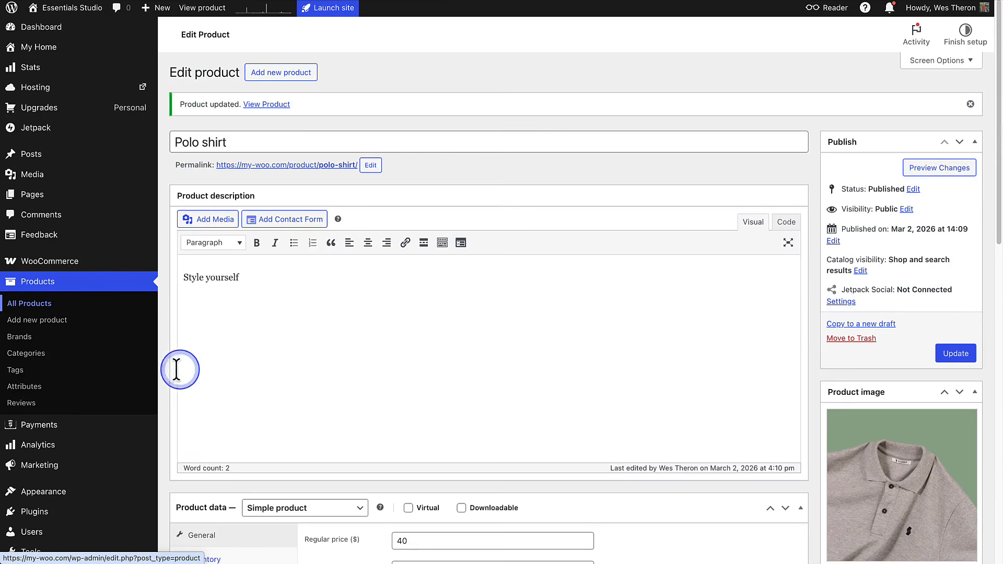
- Open the product categories list and view the Electronics category's name, description and thumbnail settings
click(25, 354)
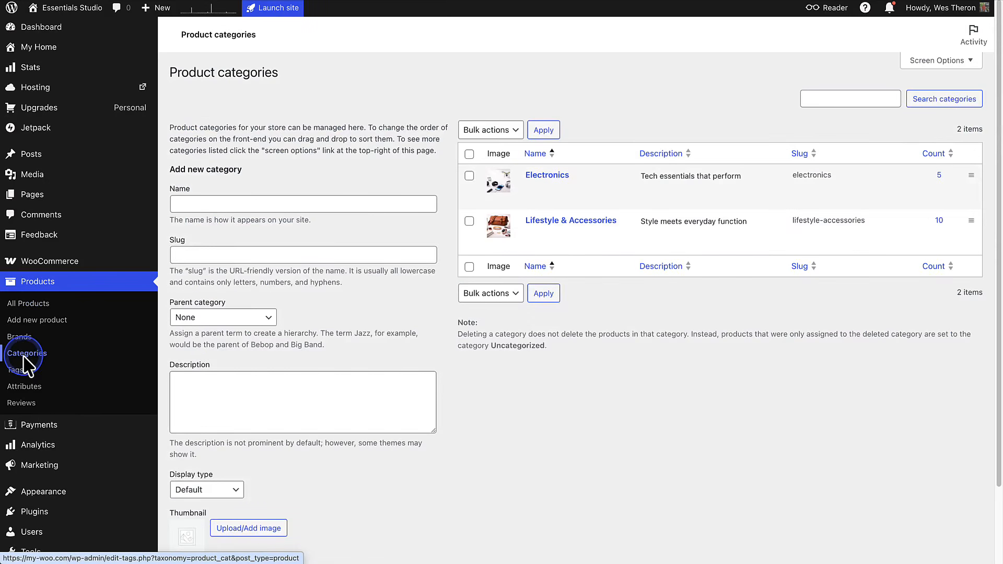
mouse_move(529, 205)
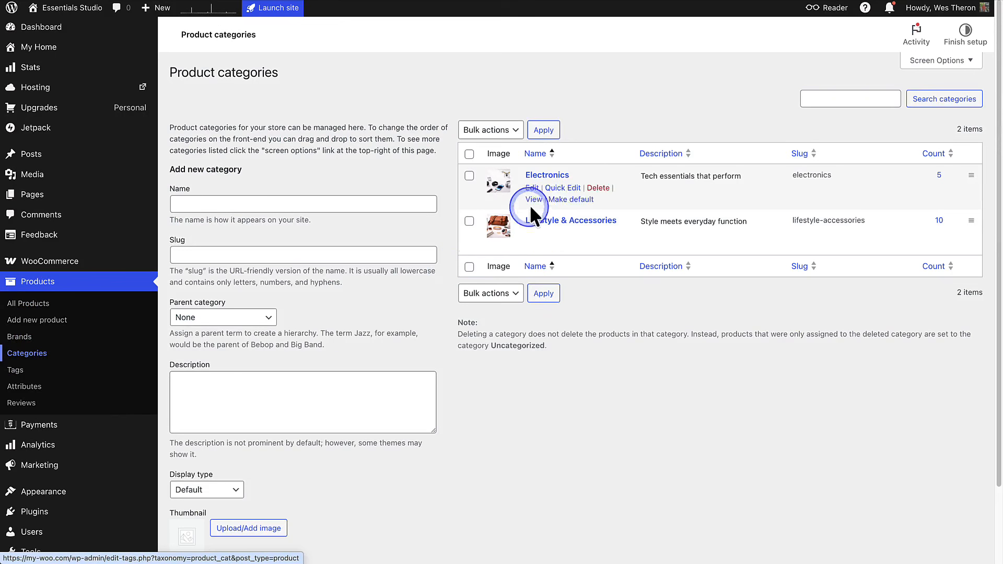
click(547, 175)
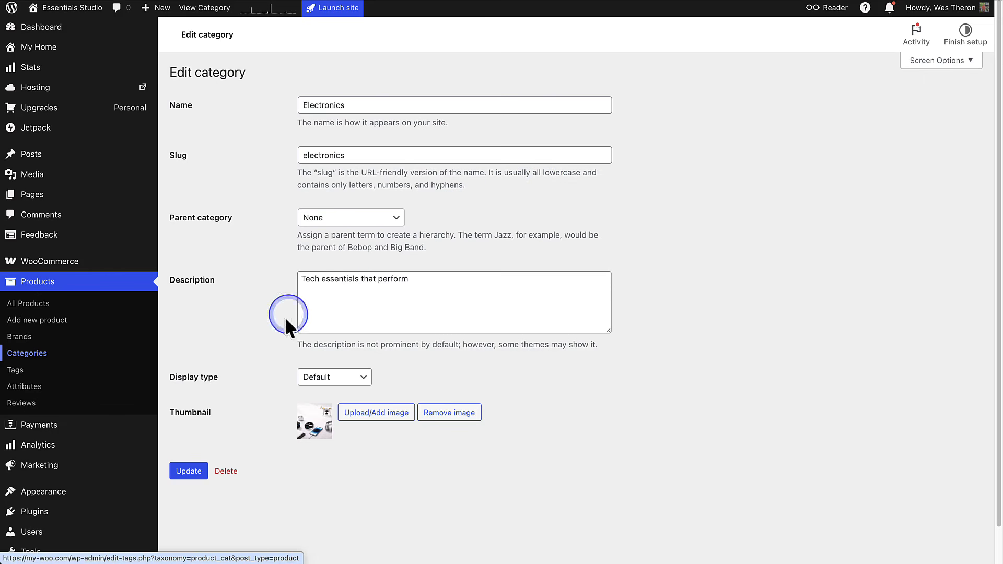
- Go to the site editor and open the homepage's Index template for editing
mouse_move(63, 502)
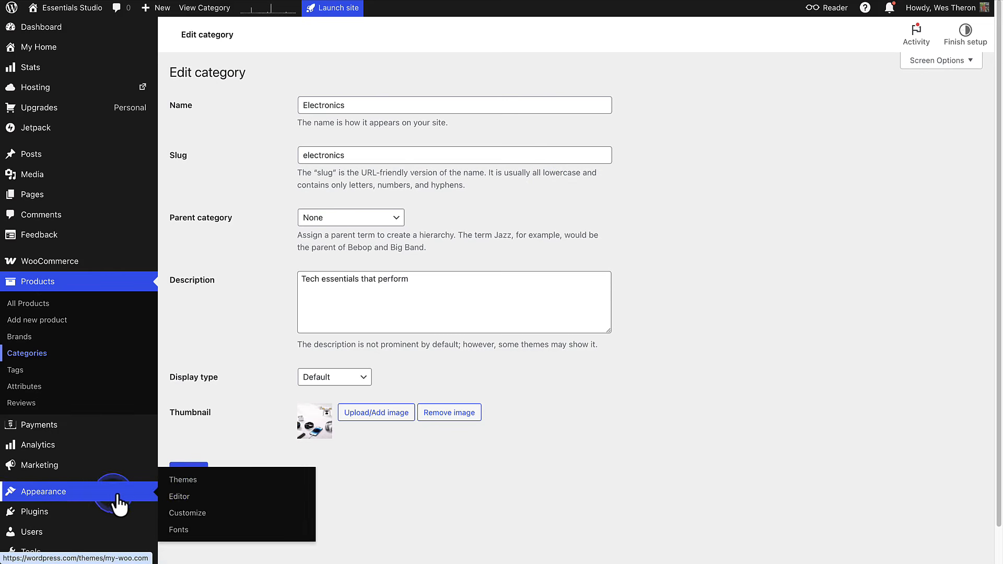
click(178, 496)
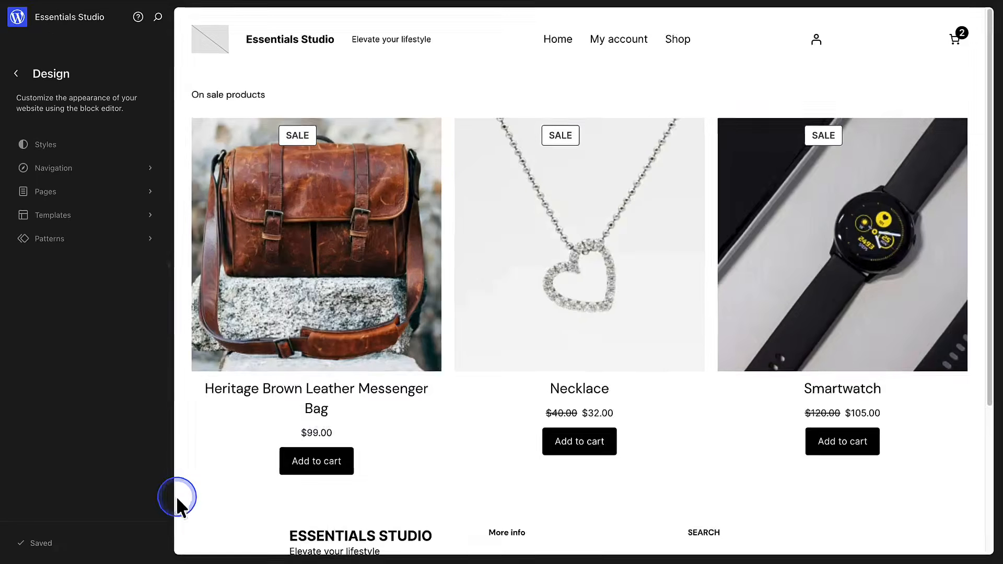
click(251, 374)
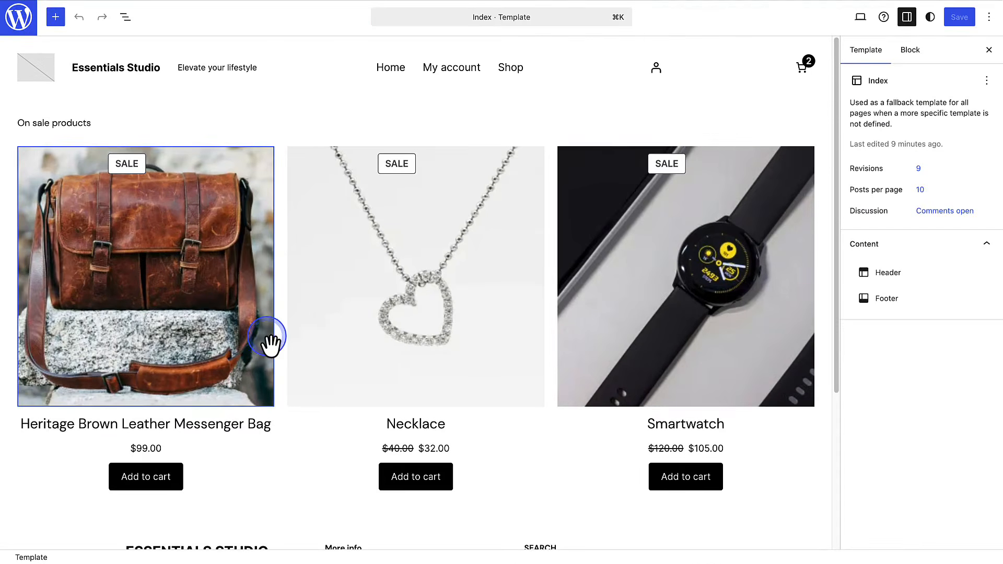
- Insert a Columns block with a 50 / 50 layout before the On Sale Products block in the Index template
click(126, 19)
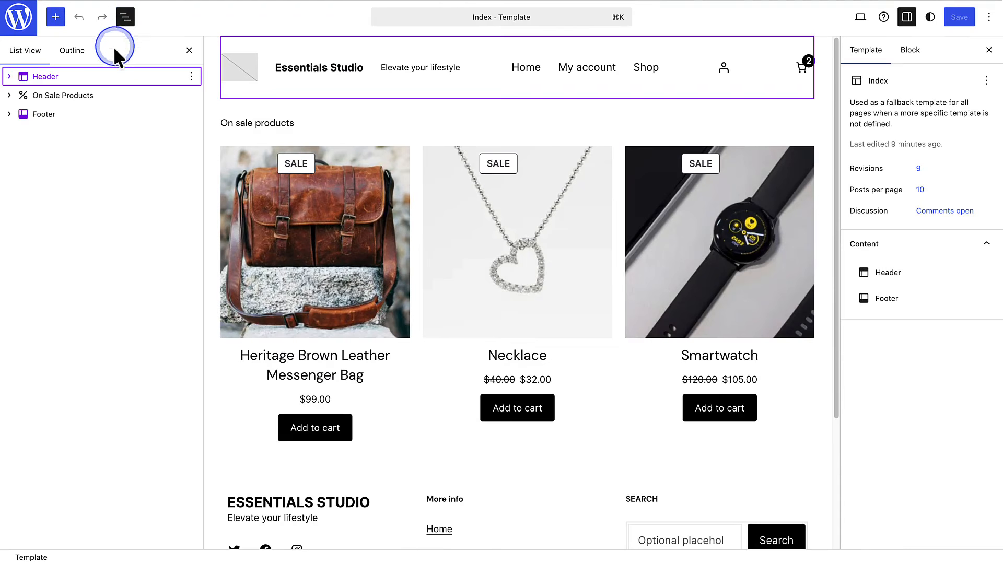
click(99, 97)
click(192, 95)
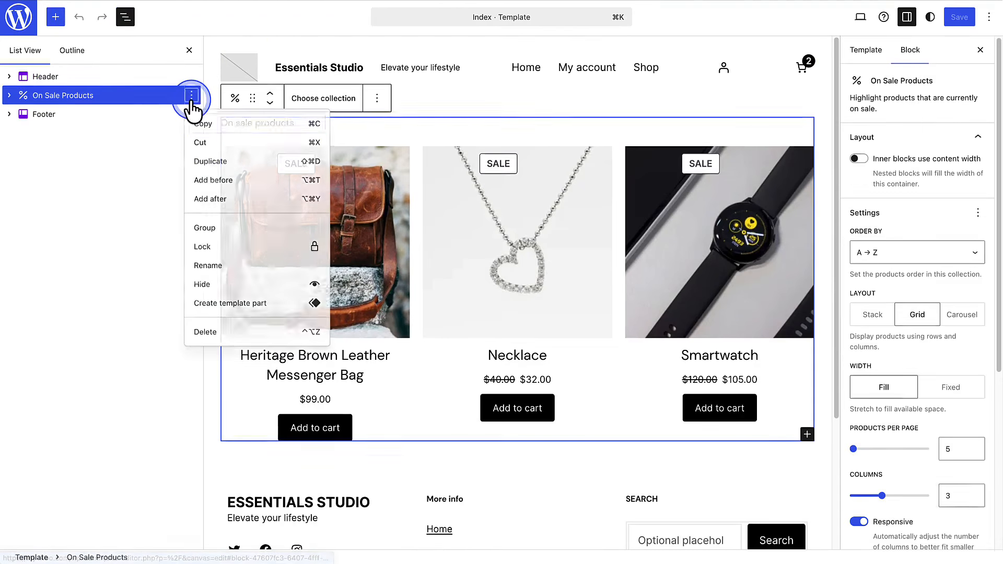
click(207, 183)
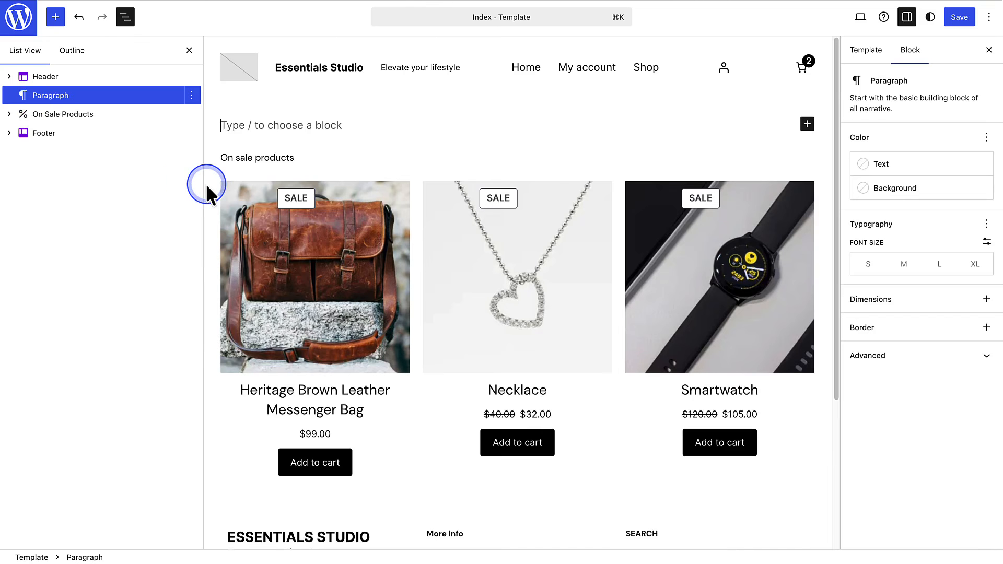
text(/columns)
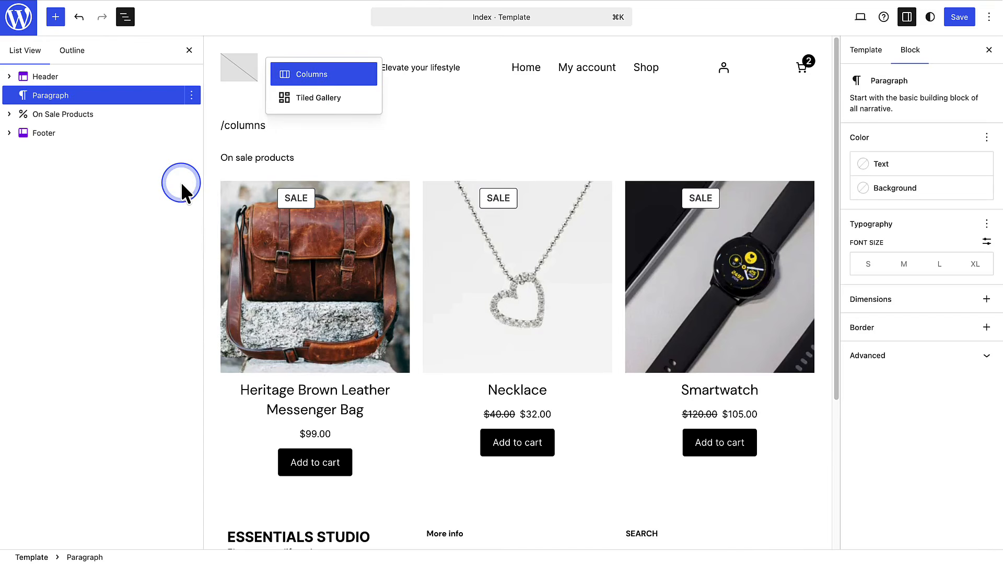
click(309, 75)
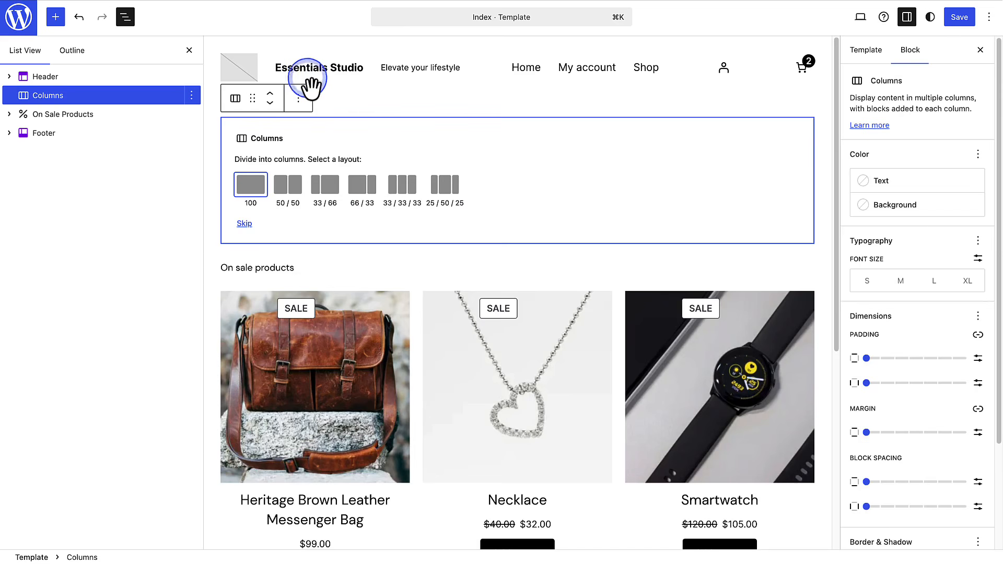
click(288, 186)
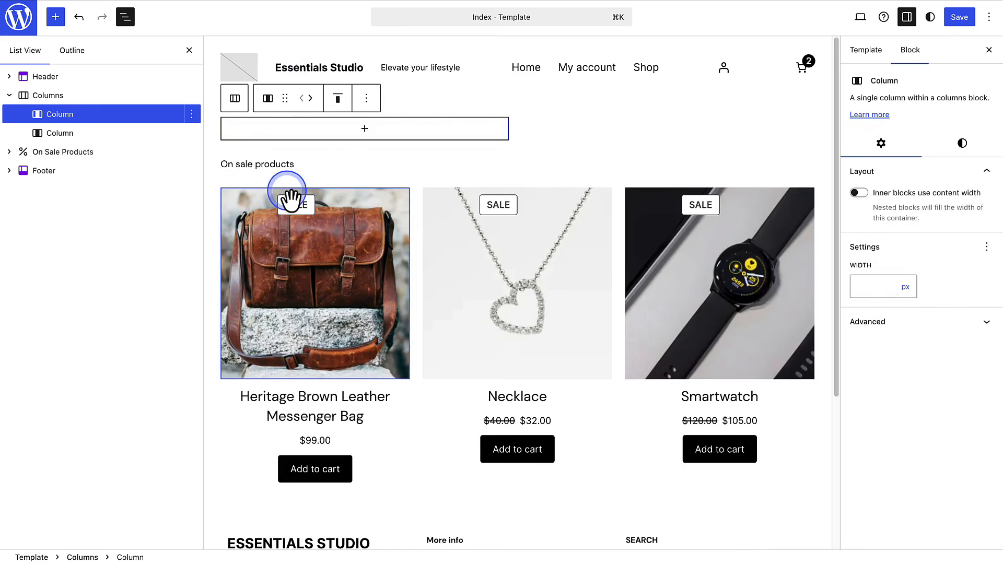
- Add a Featured Category block for Lifestyle & Accessories to the first column and set its image fit to Cover
click(364, 129)
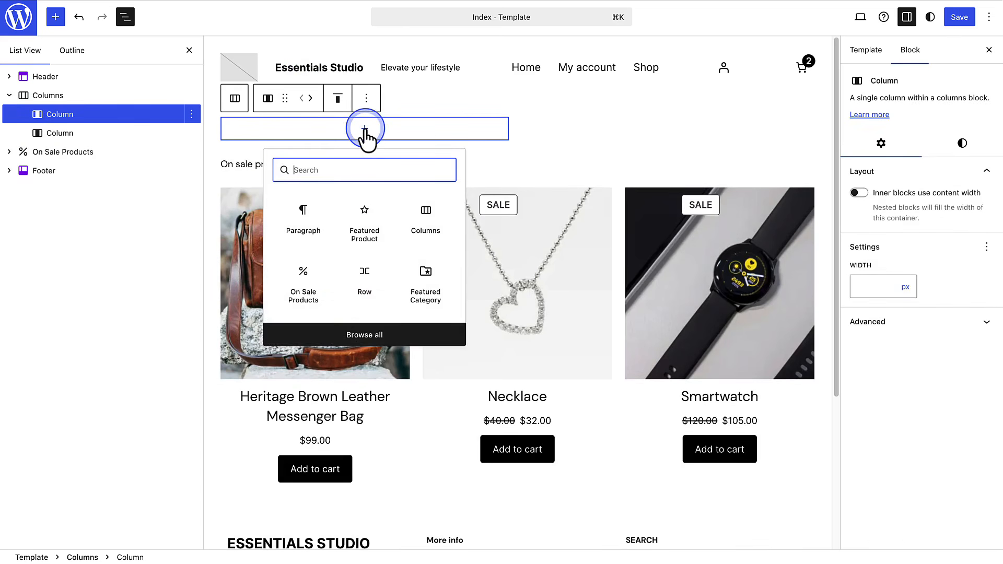
text(Featured Category)
click(303, 216)
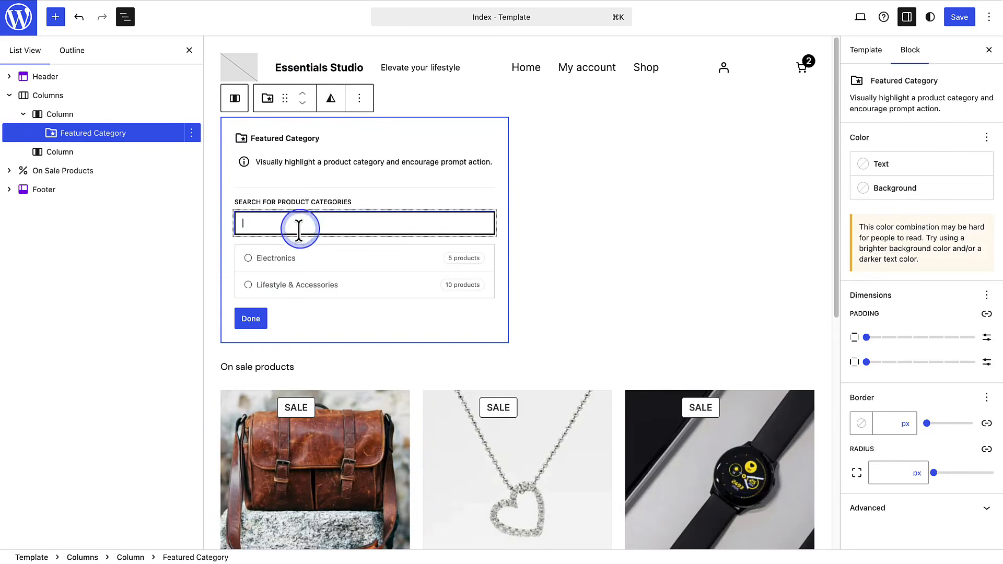
click(248, 284)
click(250, 316)
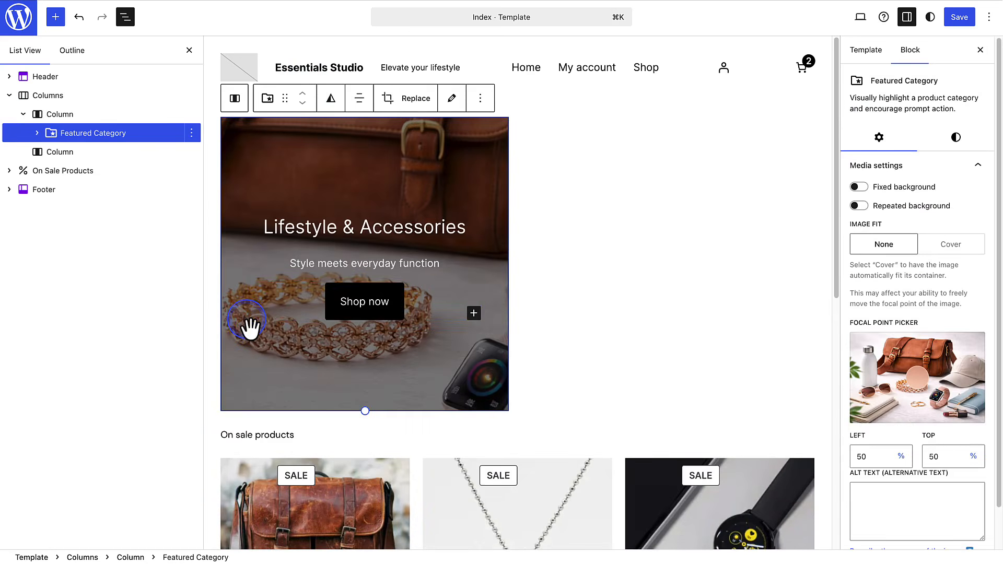
click(950, 246)
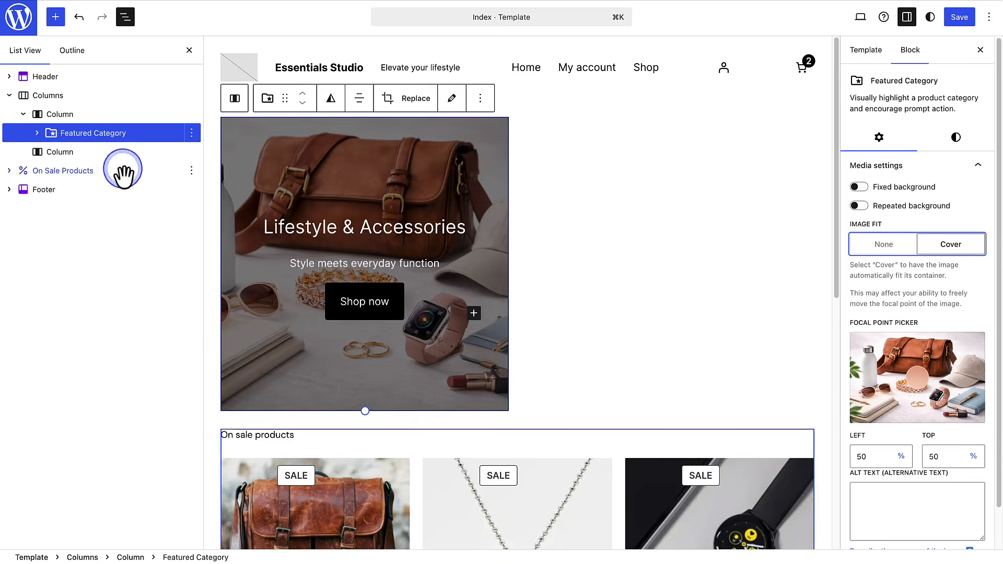
- Add a Featured Category block for Electronics to the second column and set its image fit to Cover
click(78, 154)
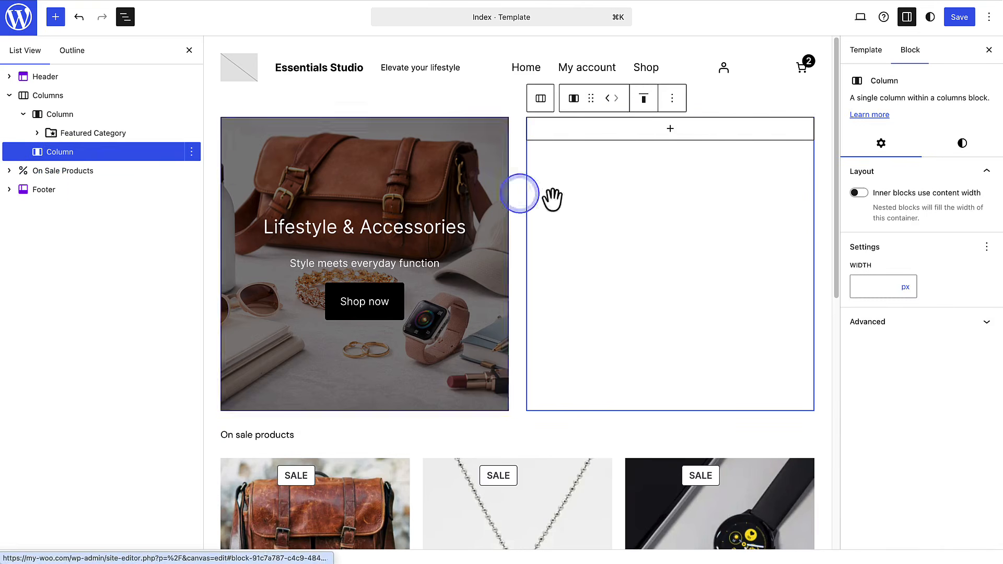
click(671, 129)
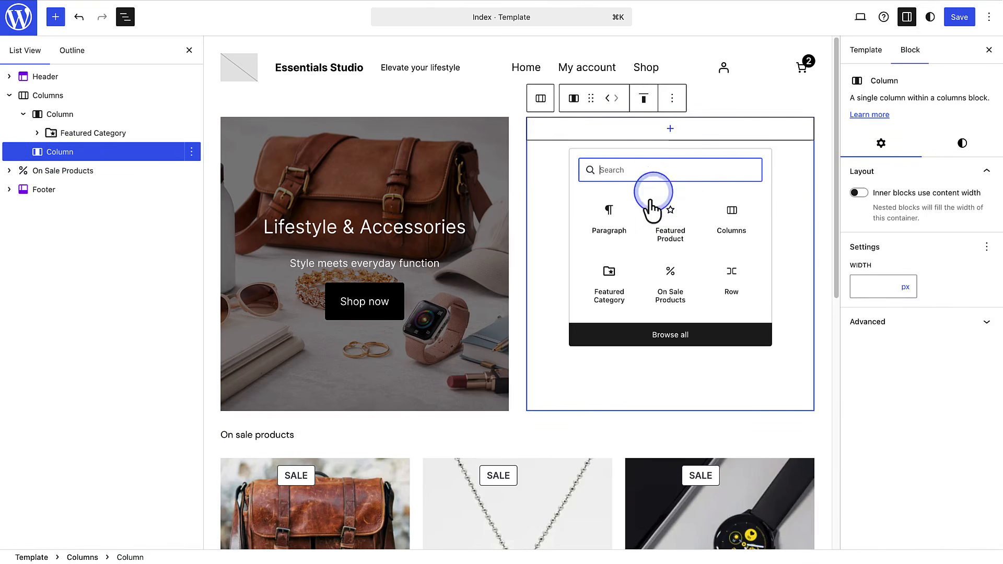
click(609, 282)
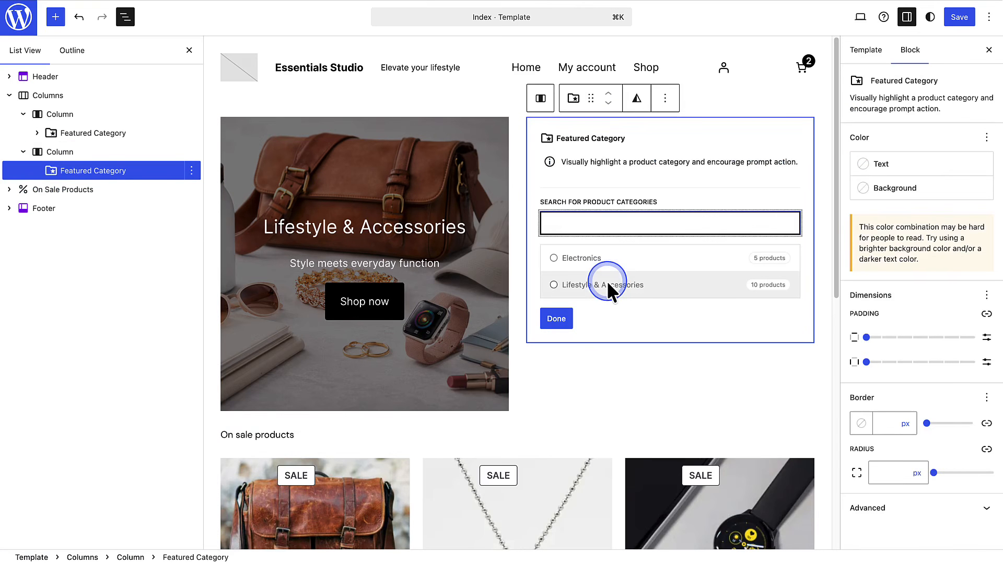
click(606, 260)
click(557, 319)
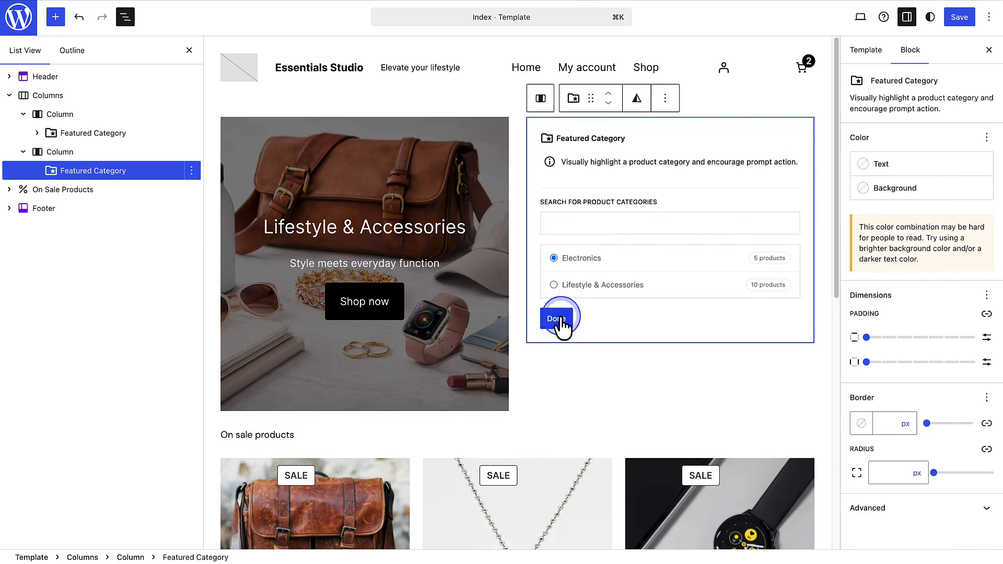
click(855, 270)
click(948, 244)
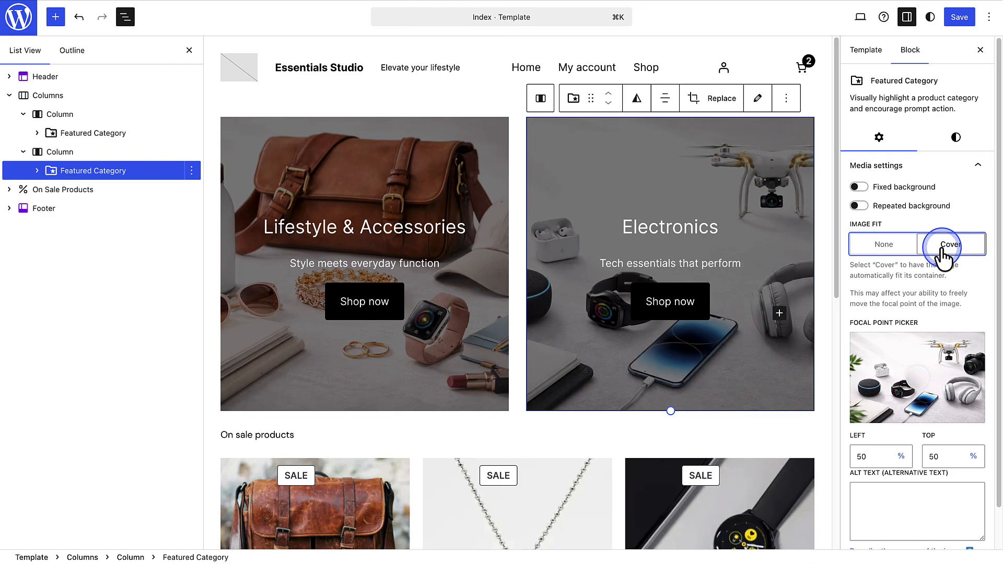
- Give the Shop now button in the Lifestyle & Accessories block black text and a white background
click(368, 301)
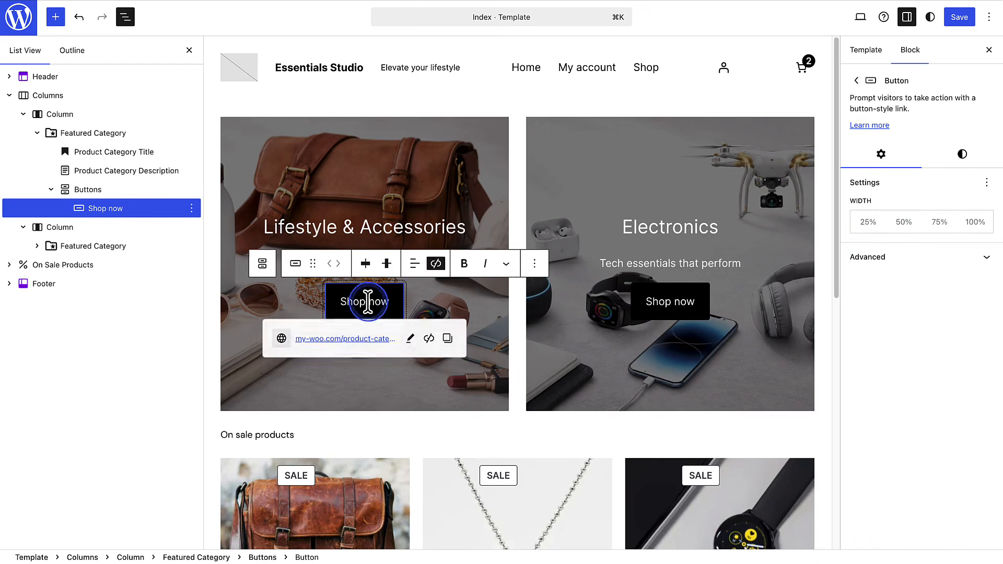
click(958, 156)
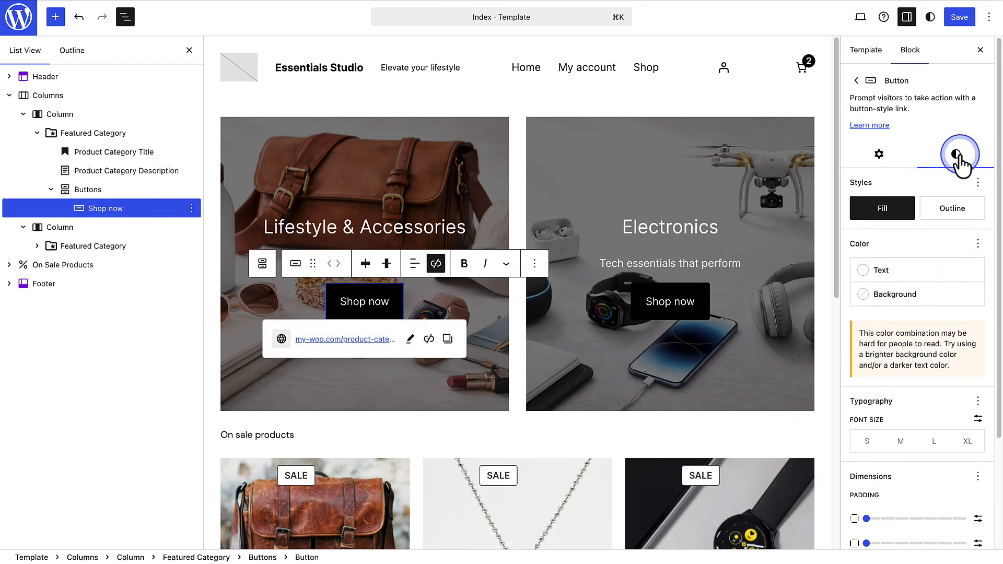
click(946, 271)
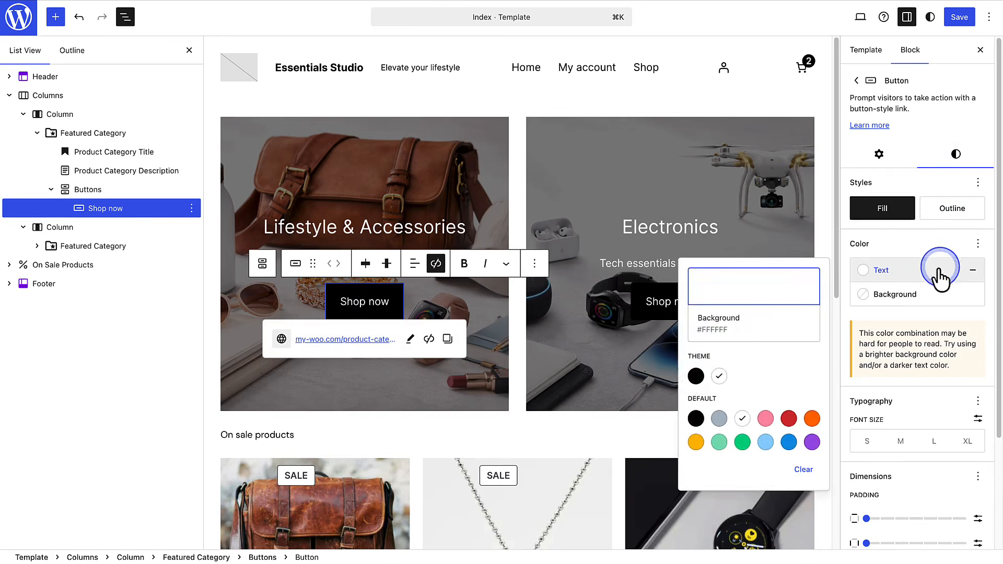
click(695, 378)
click(888, 294)
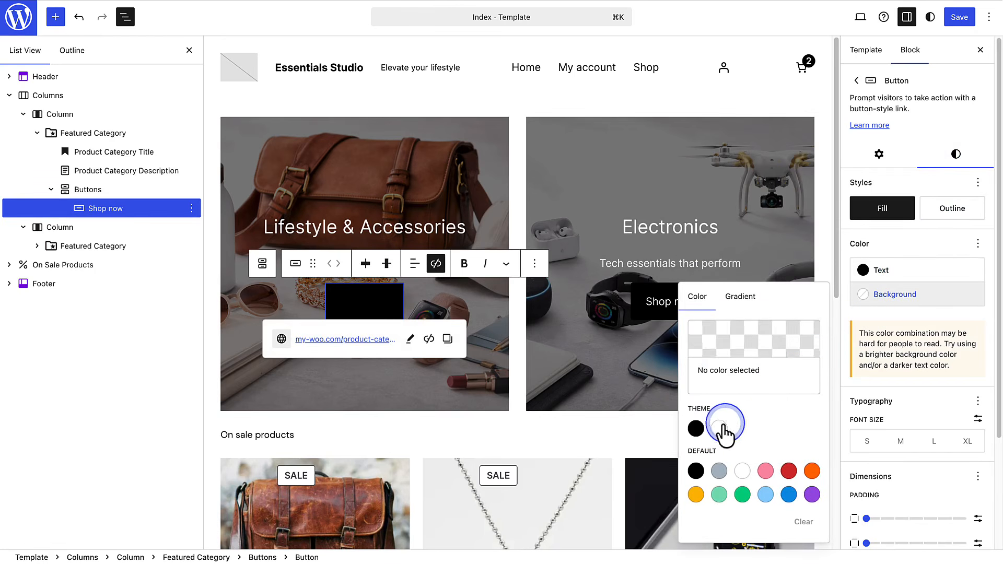
click(724, 429)
- Give the Shop now button in the Electronics block black text and a white background, and save the Index template
click(663, 302)
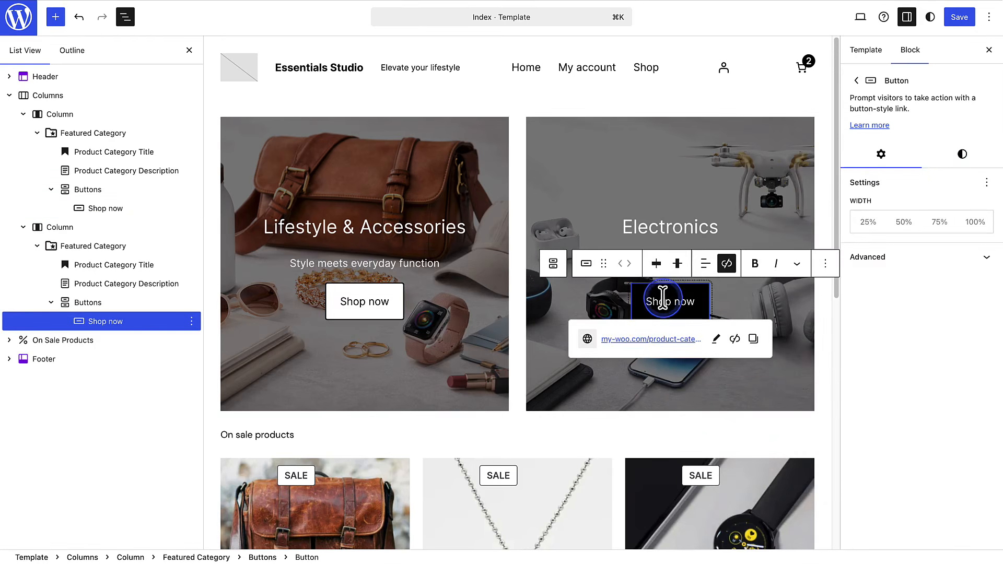
click(961, 156)
click(945, 270)
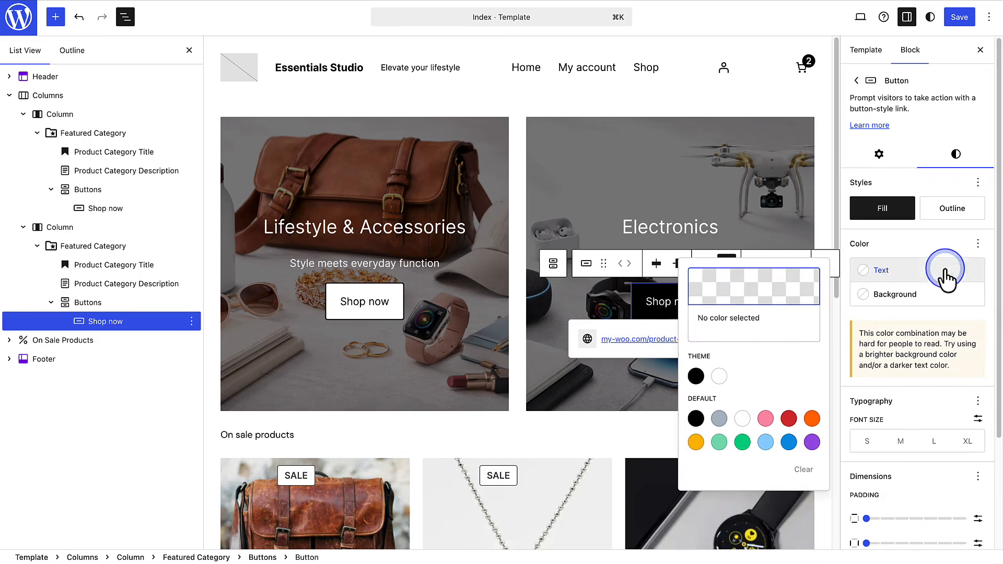
click(695, 377)
click(907, 295)
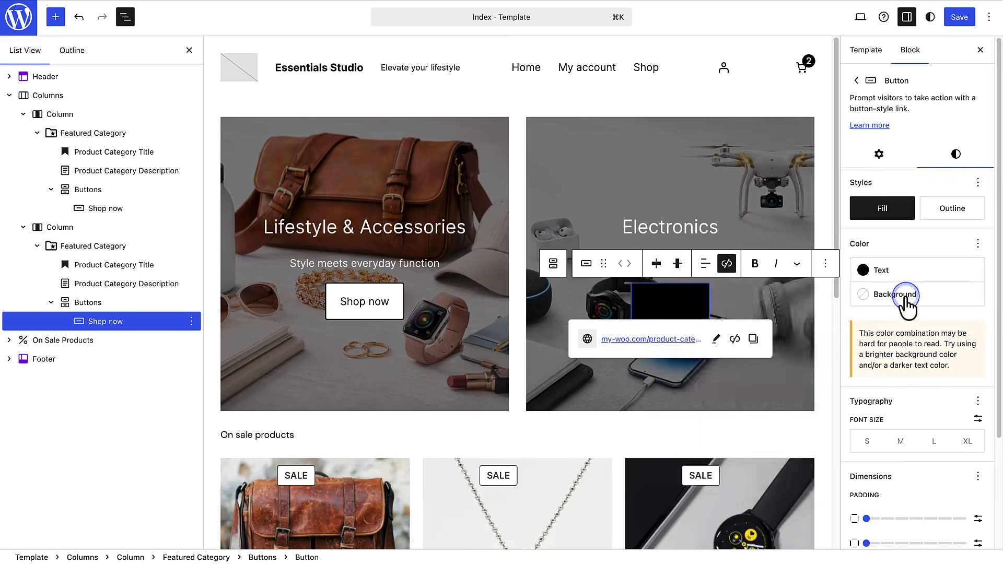
click(719, 428)
click(933, 268)
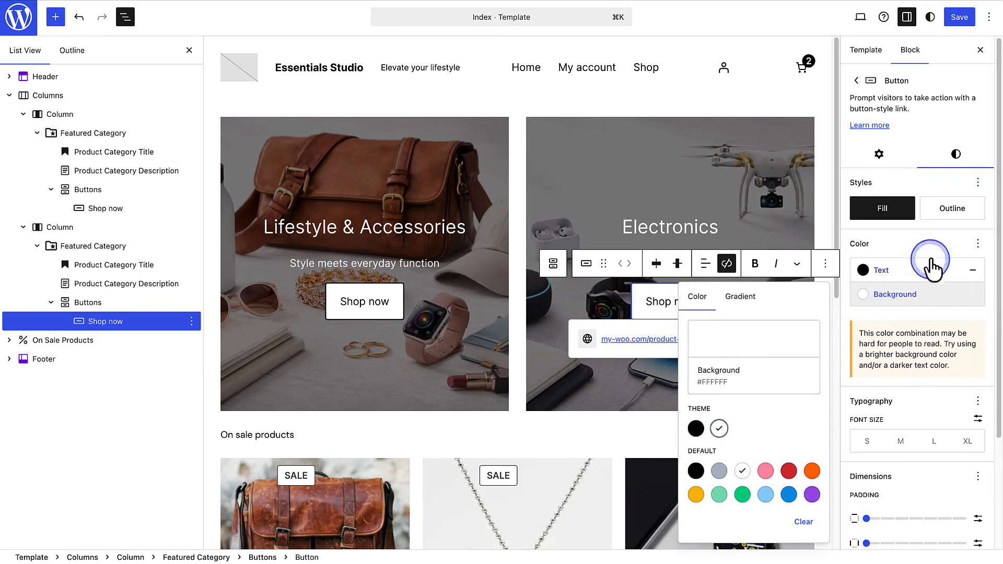
click(938, 242)
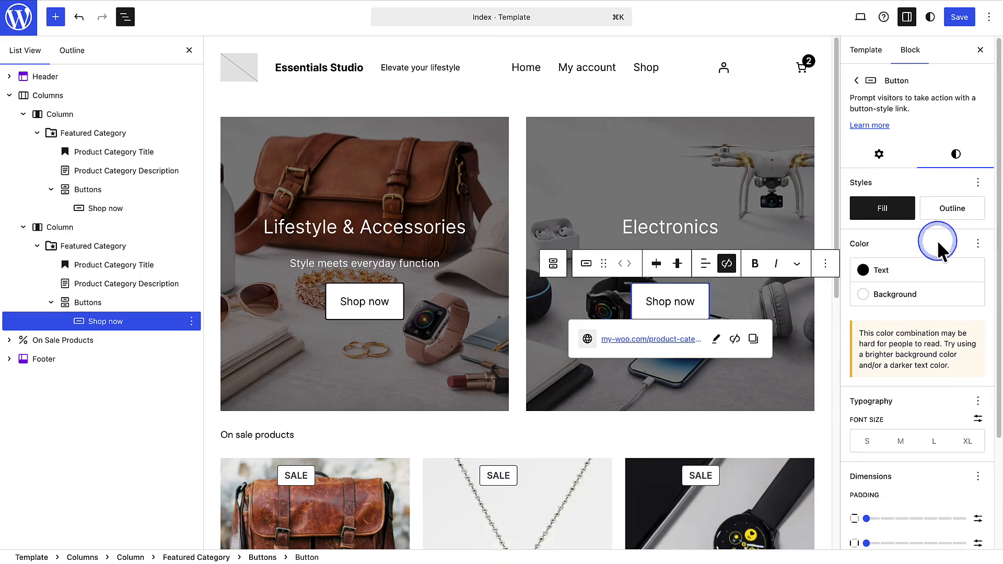
click(961, 19)
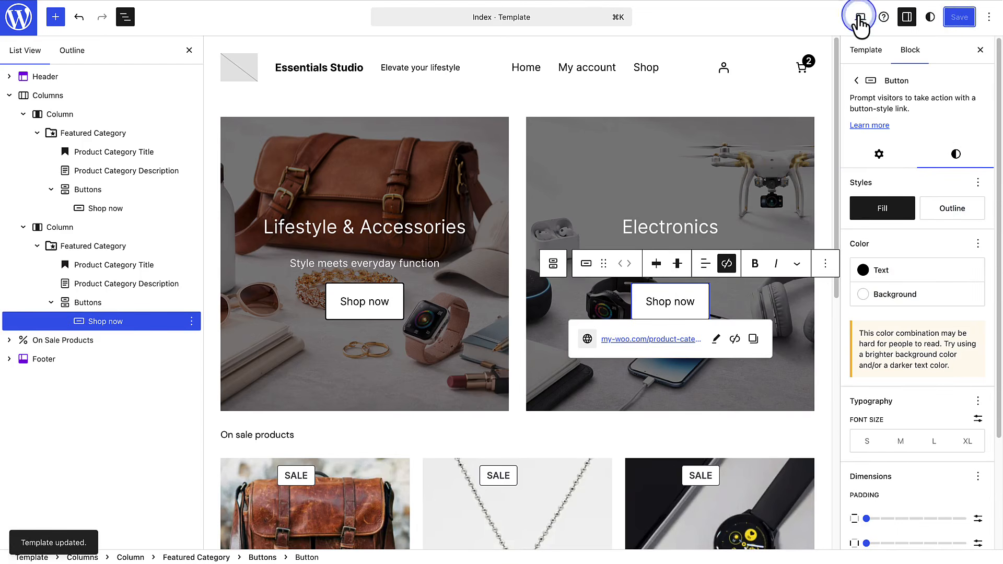
- View the live homepage and follow the Electronics category's Shop now button to check its product listing
click(859, 17)
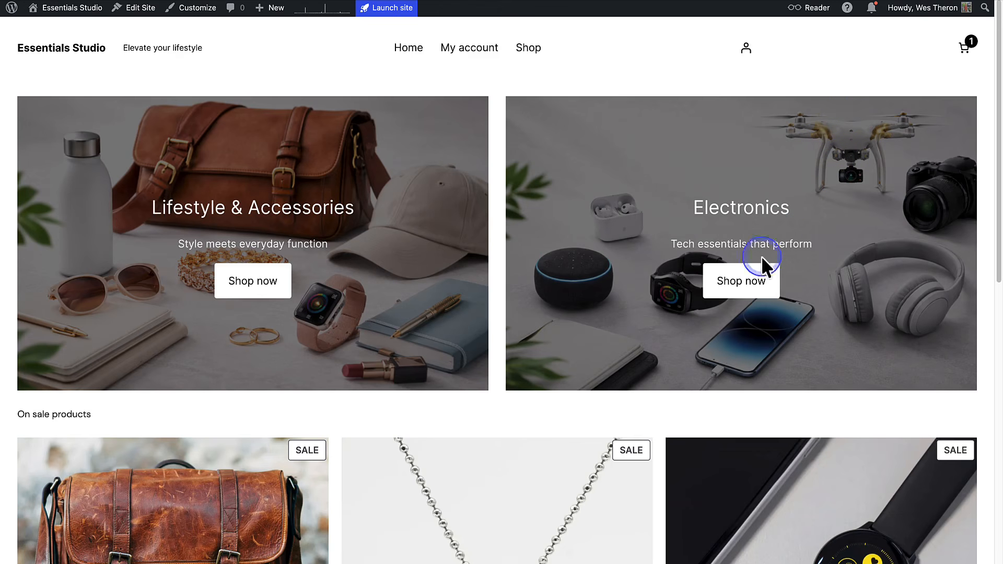
click(739, 285)
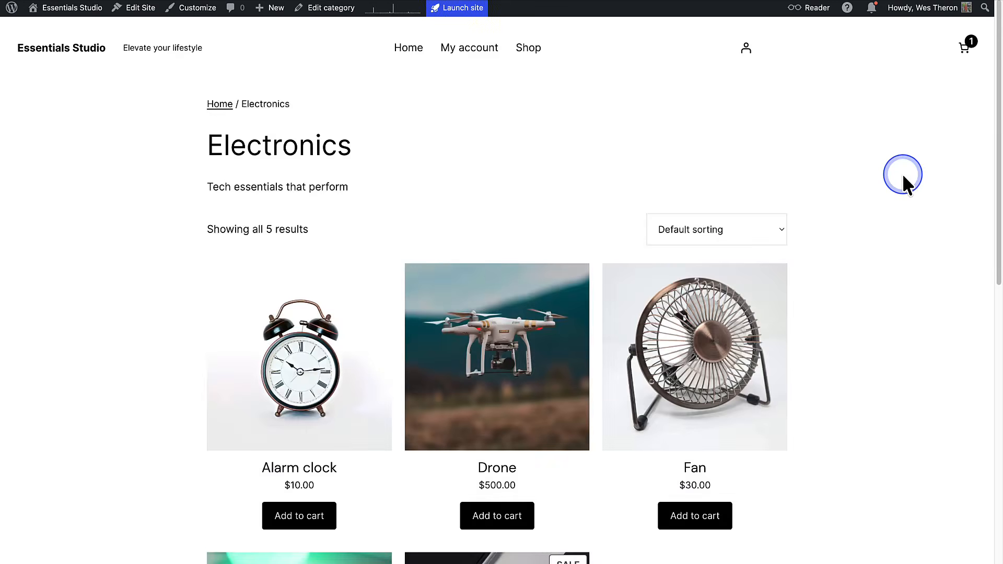
scroll(904, 176, down, 5)
scroll(903, 177, down, 2)
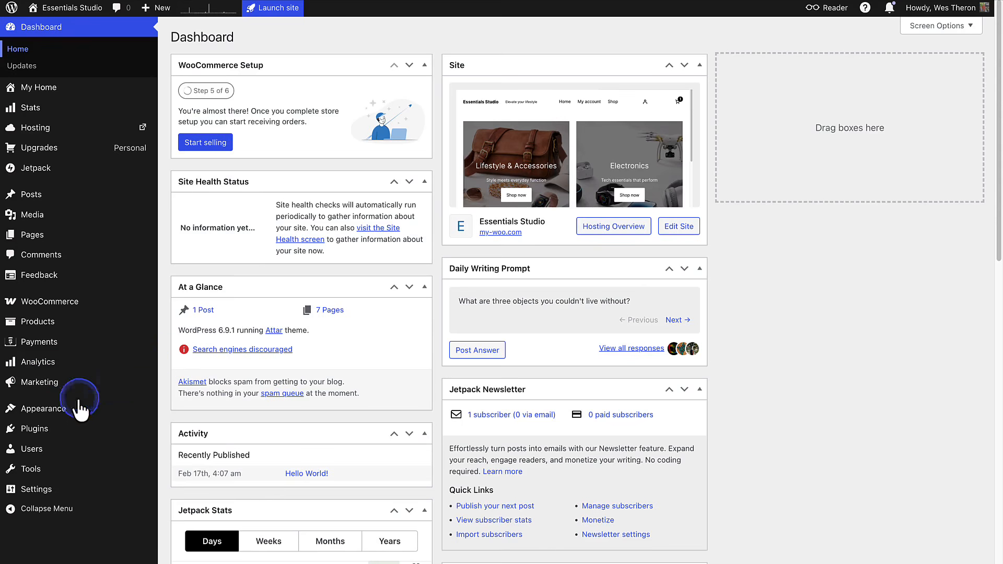
- Open the Index template for editing in the site editor and show its block list
mouse_move(67, 413)
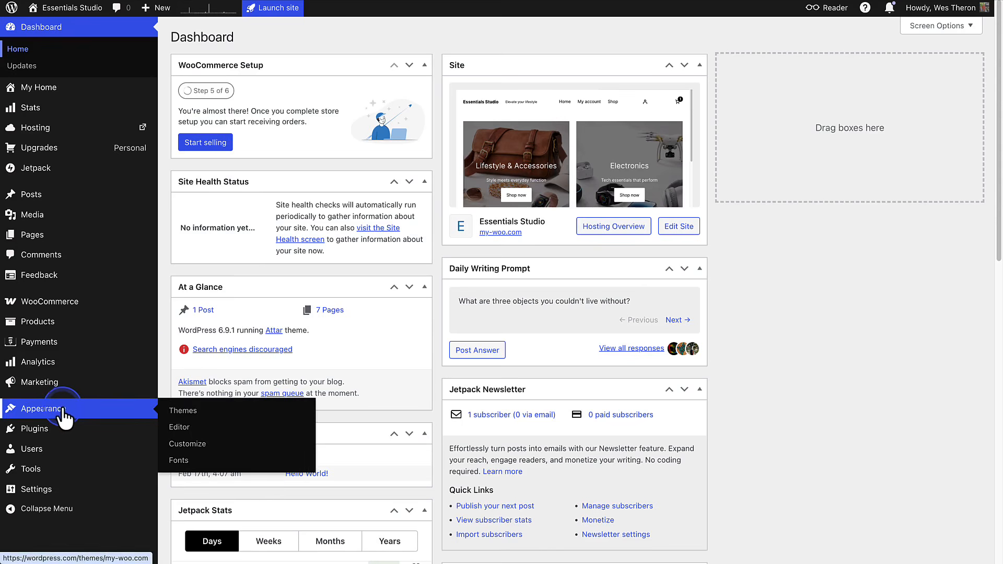
click(177, 428)
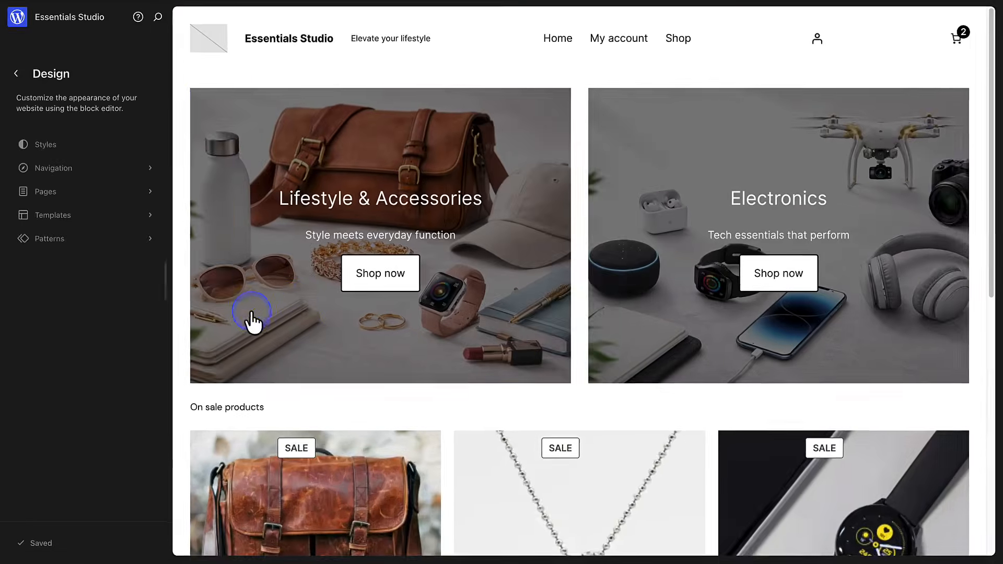
click(313, 320)
click(126, 18)
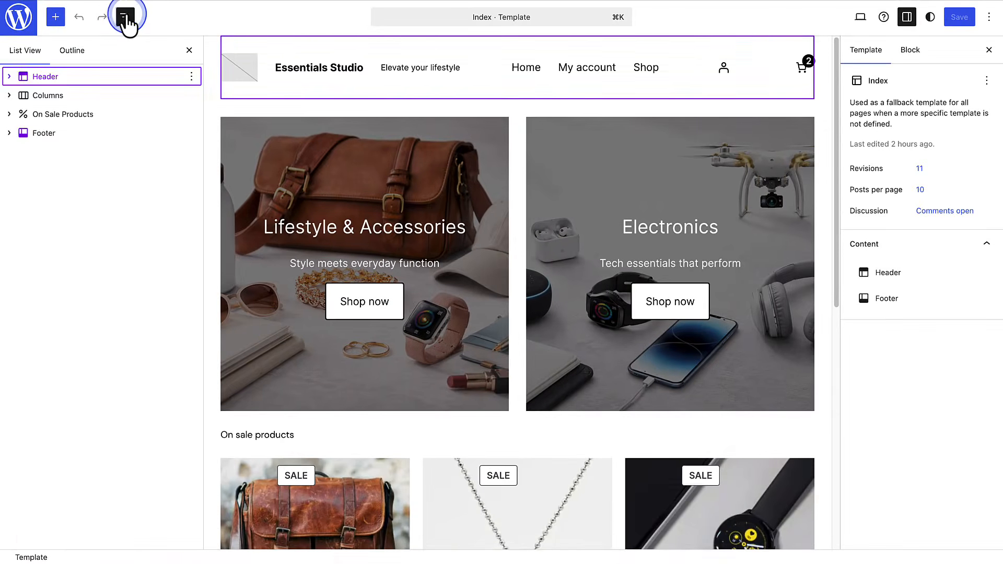
click(32, 67)
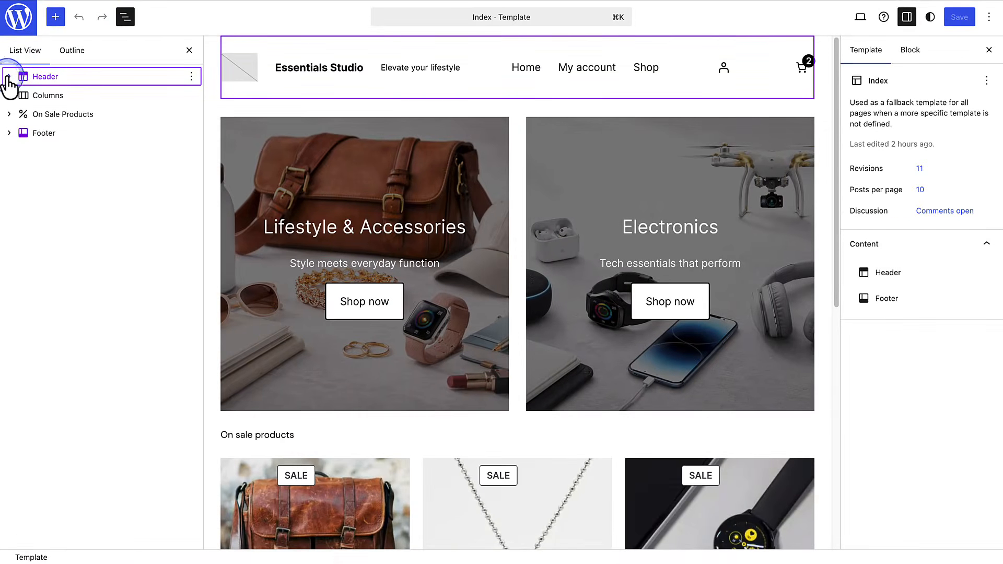
- Add the Contact page to the Main Navigation in the header
click(9, 77)
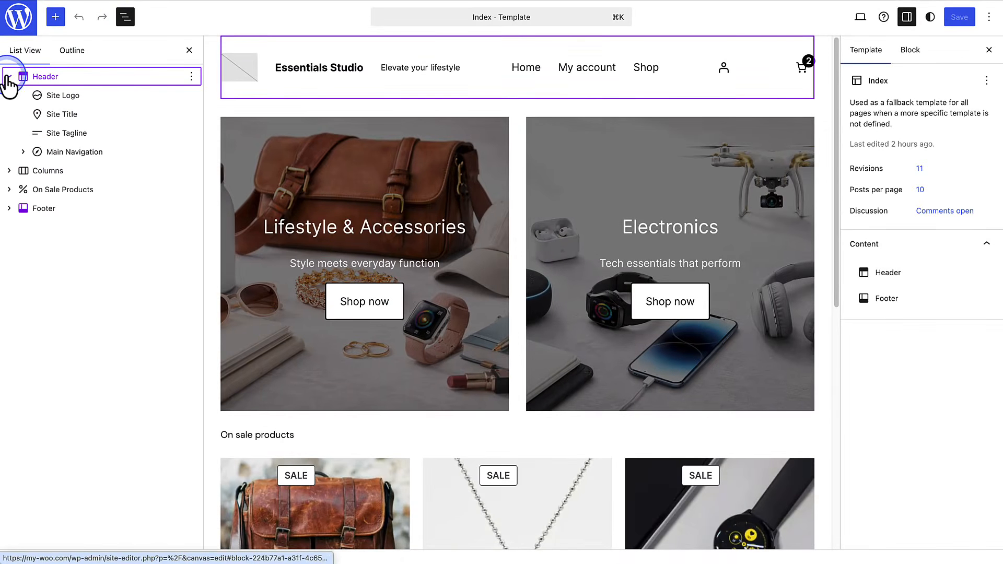
click(63, 152)
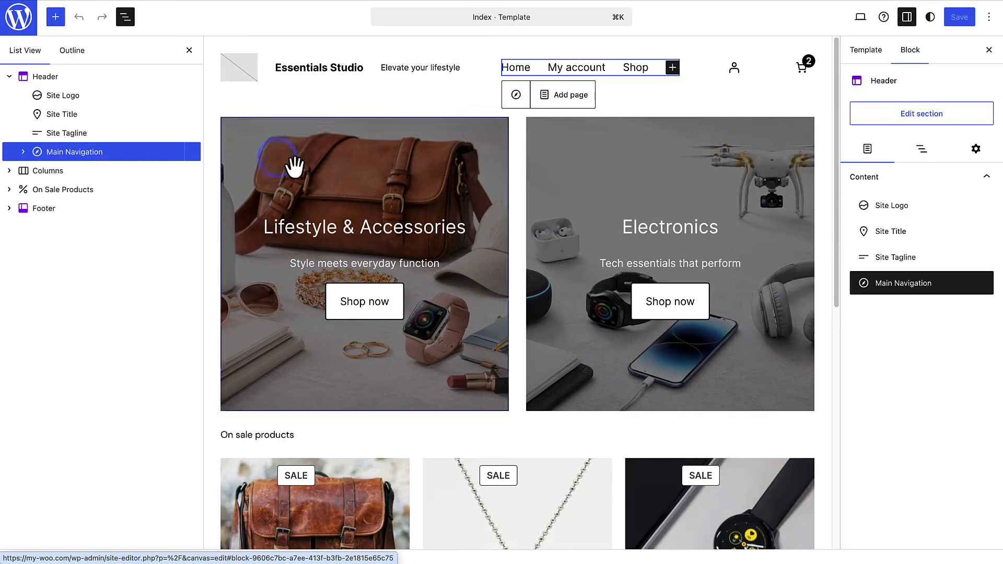
click(663, 73)
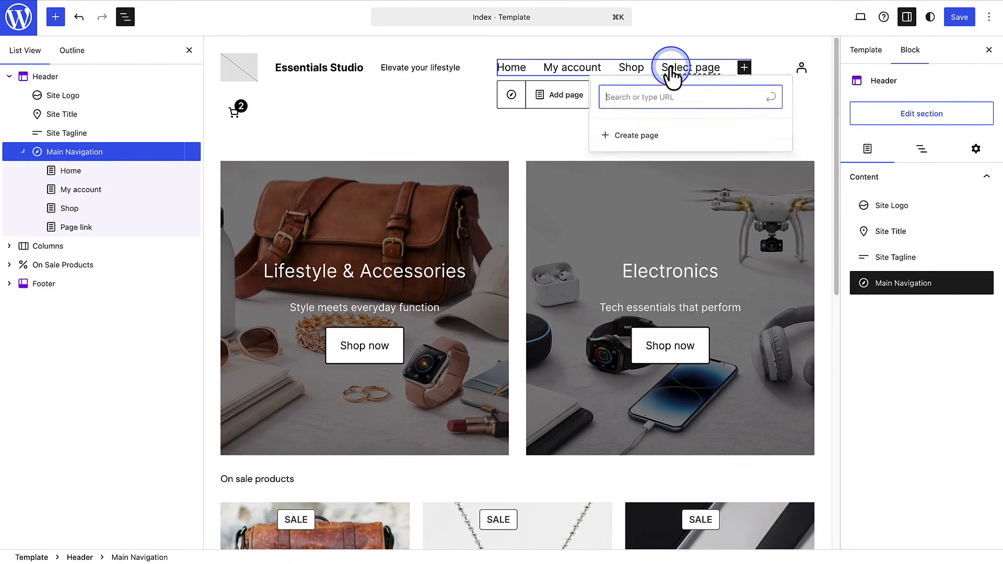
text(Contact)
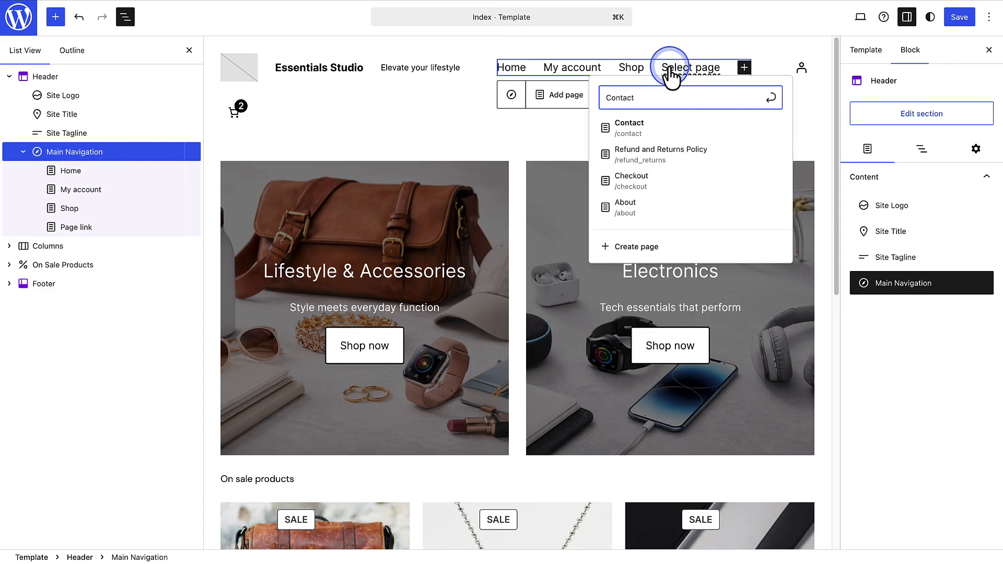
click(667, 131)
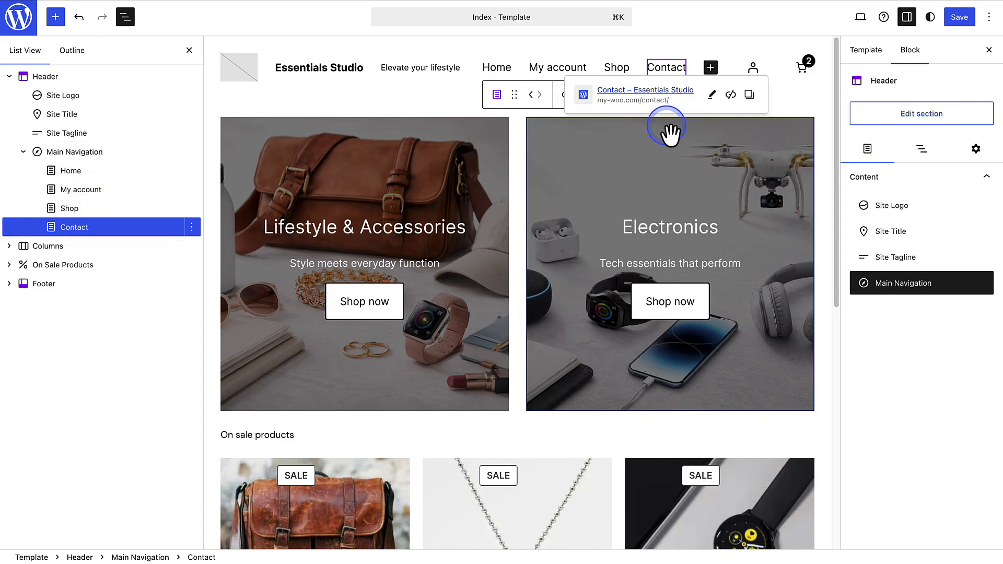
- Remove the My account link from the header's Main Navigation
click(88, 195)
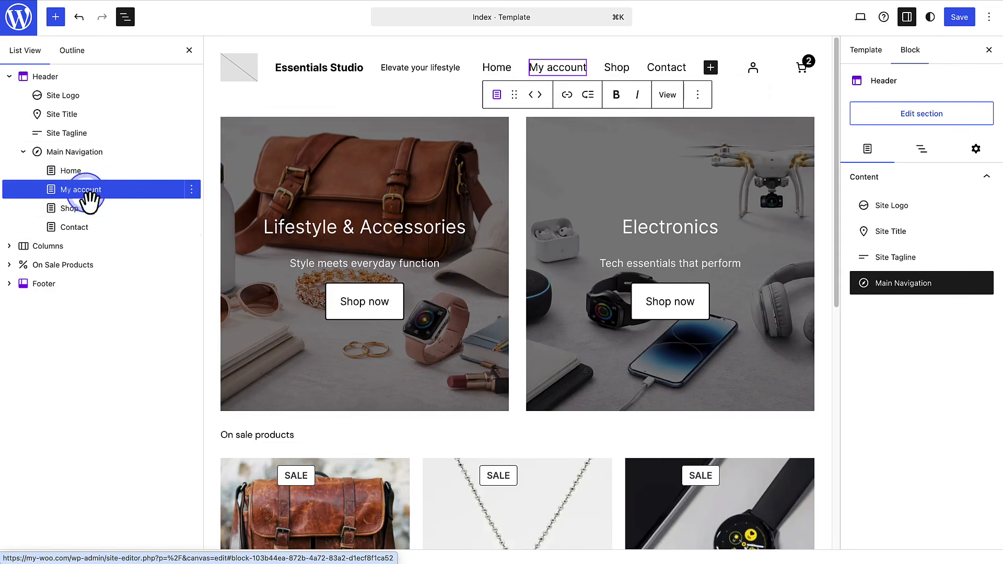
click(698, 94)
click(703, 199)
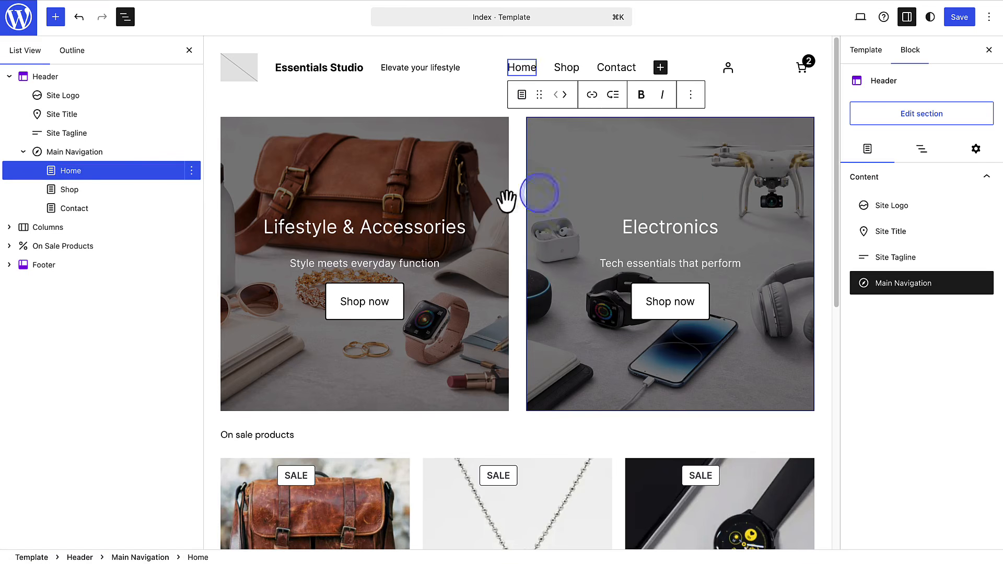
- Change the header to the design with a search field beside the menu under the site title, save it, and return to the Index template
click(110, 153)
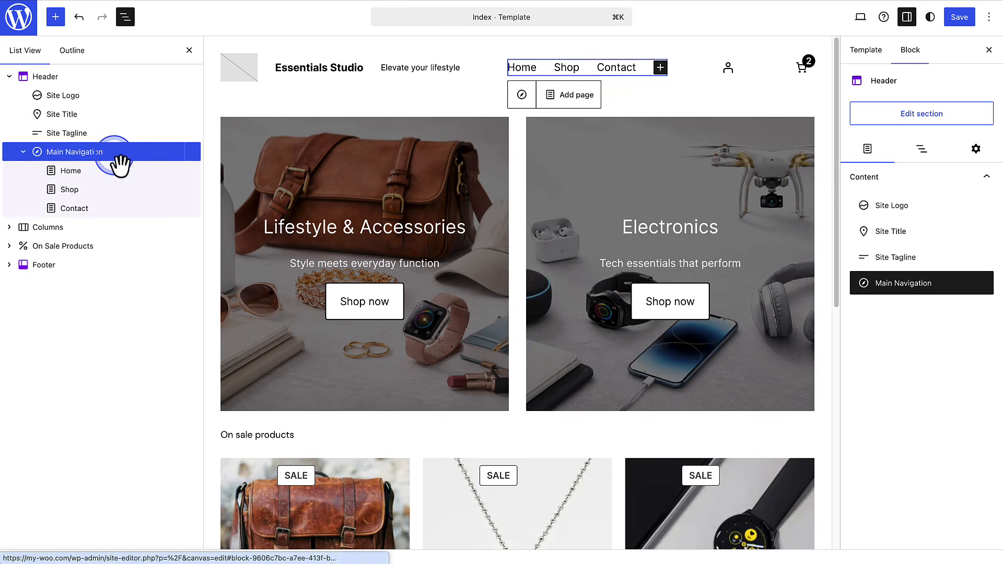
click(914, 118)
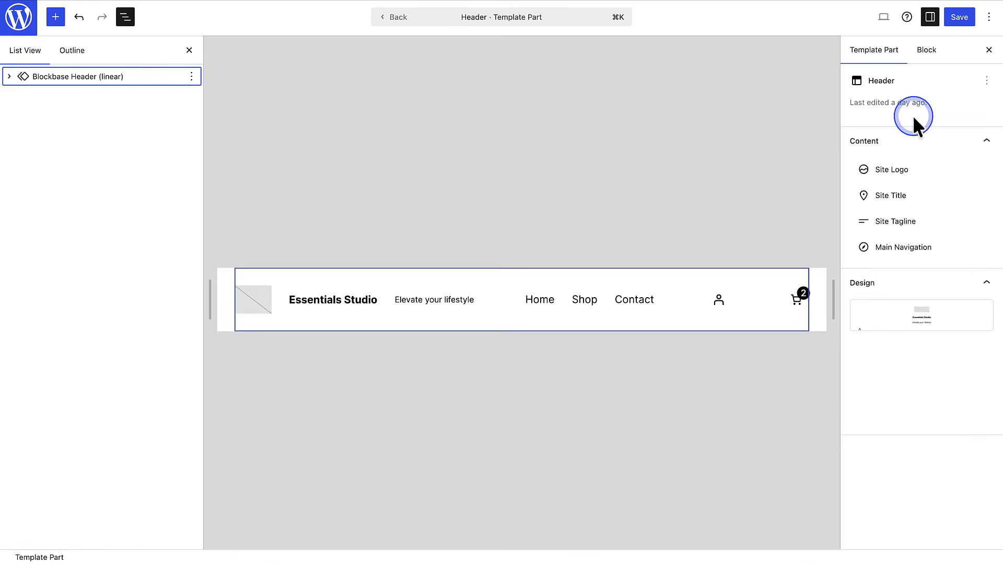
drag(995, 112, 1002, 255)
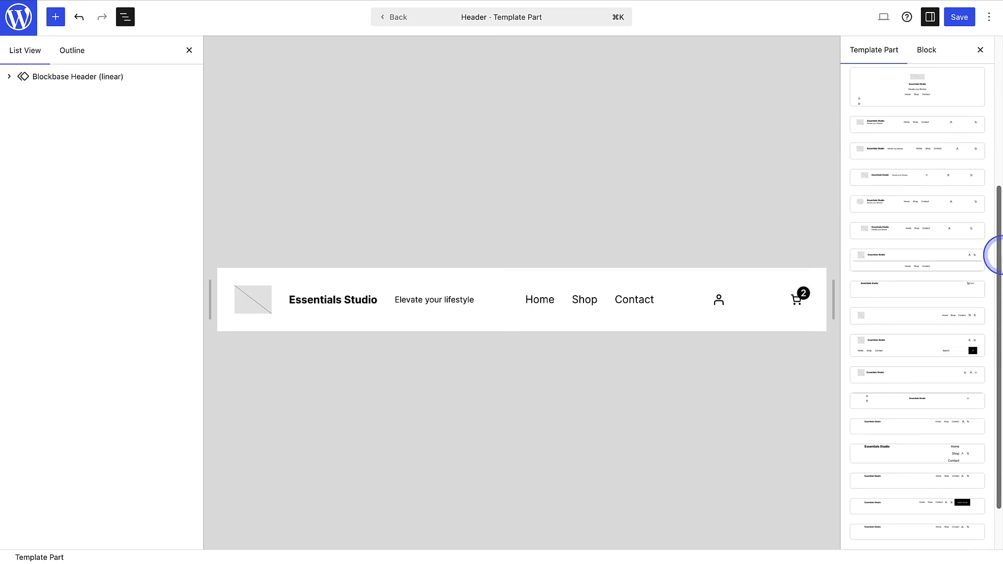
click(913, 355)
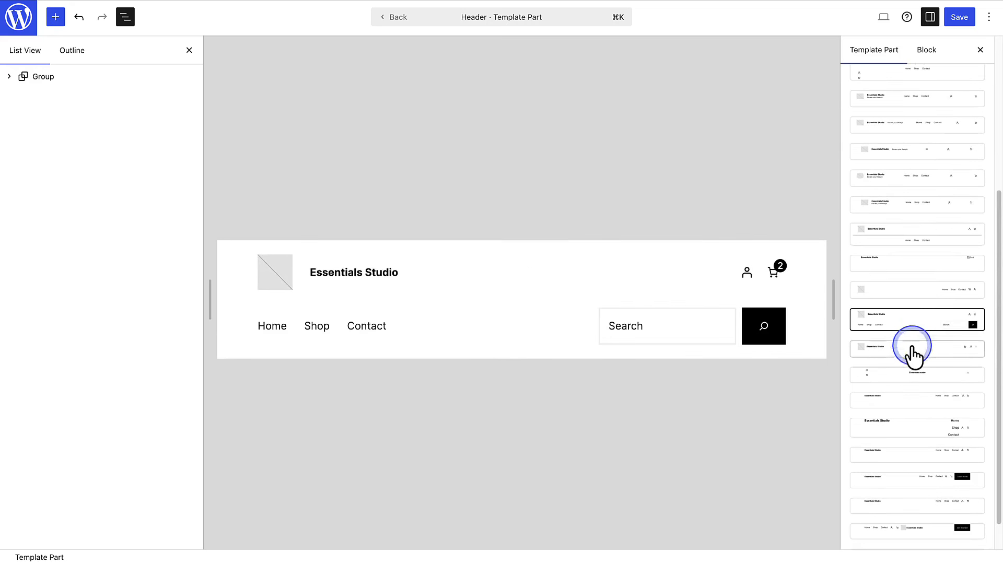
click(956, 18)
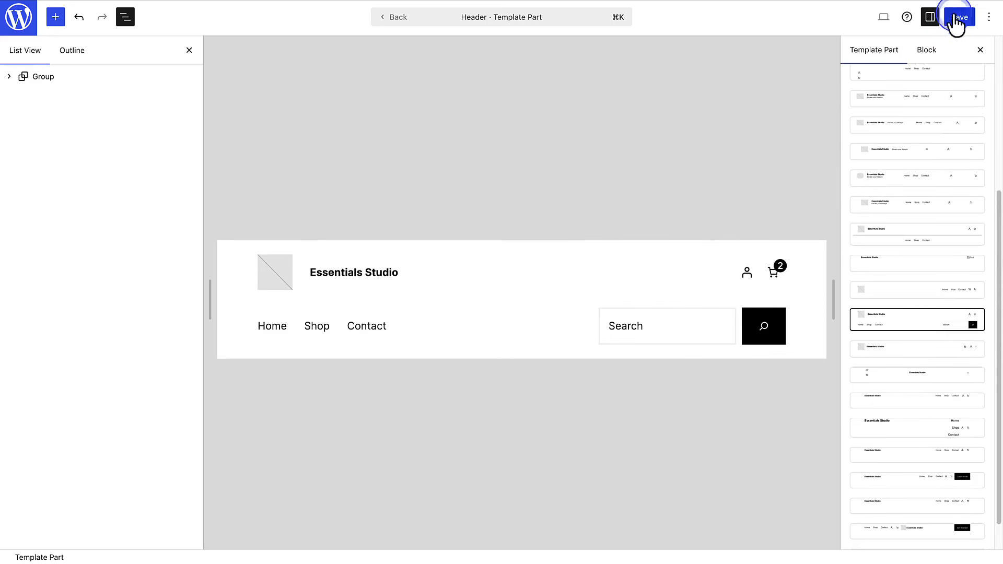
click(393, 19)
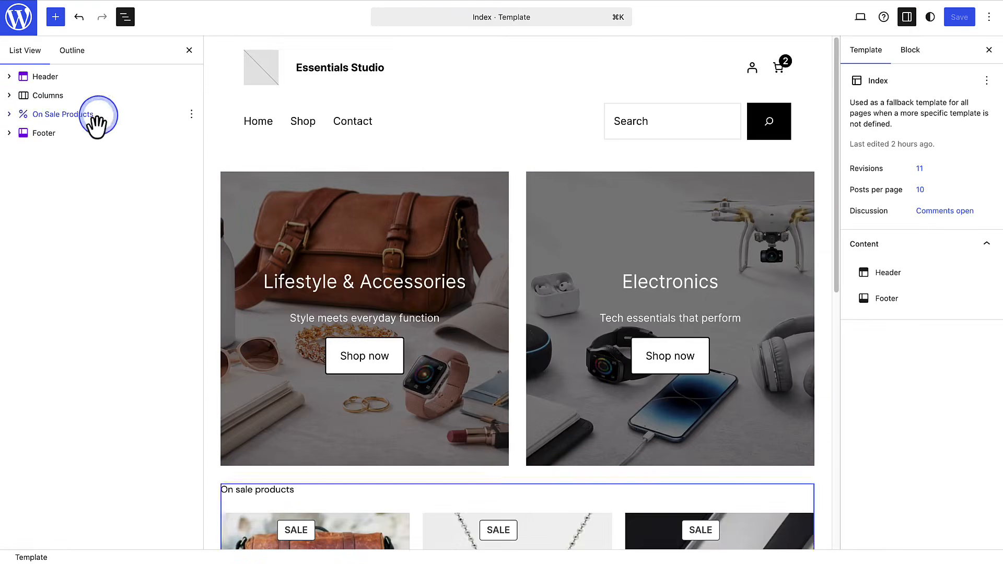
- Change the footer to the design with a separator line above the WordPress credit and navigation links
click(47, 133)
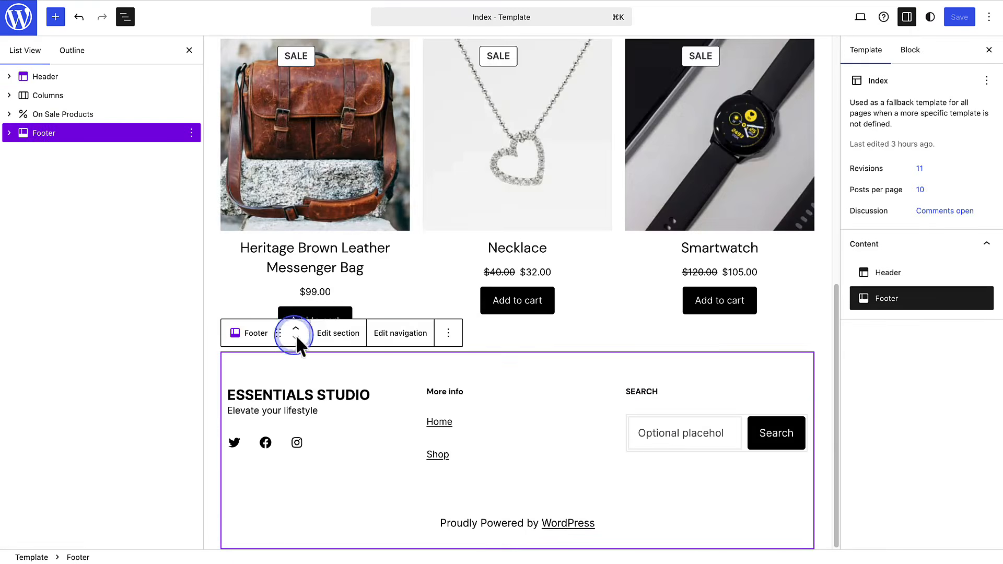
click(338, 333)
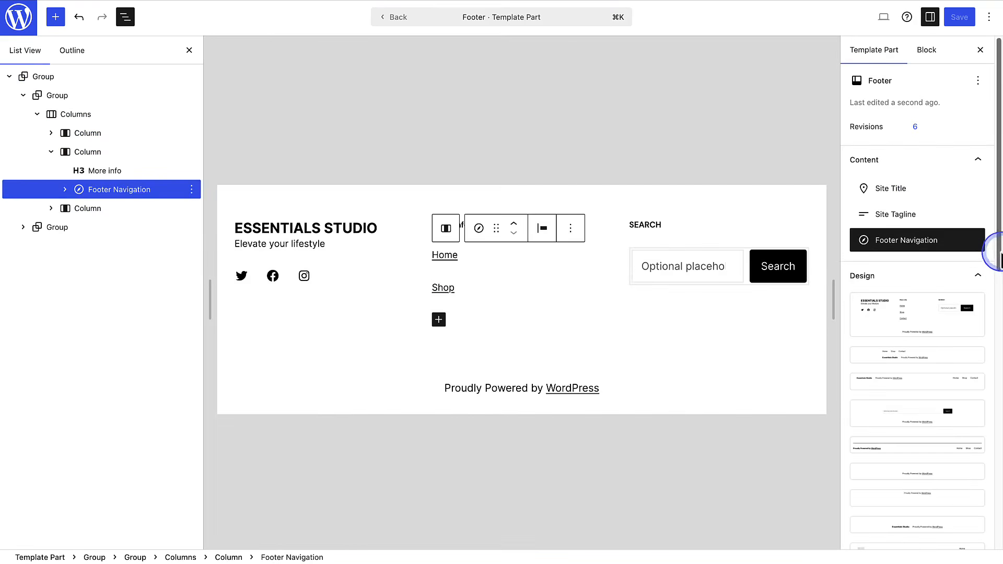
drag(992, 248, 995, 322)
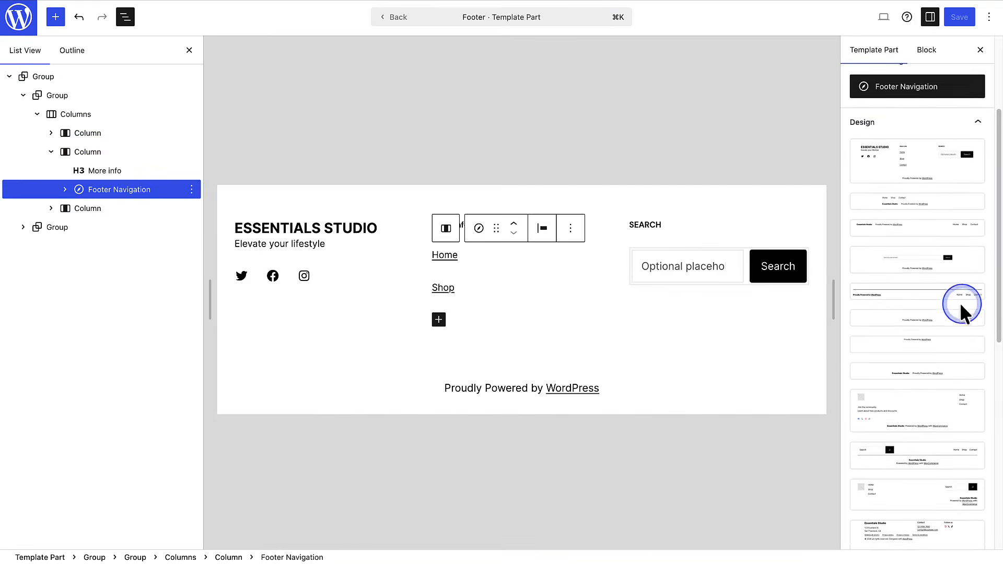
click(929, 296)
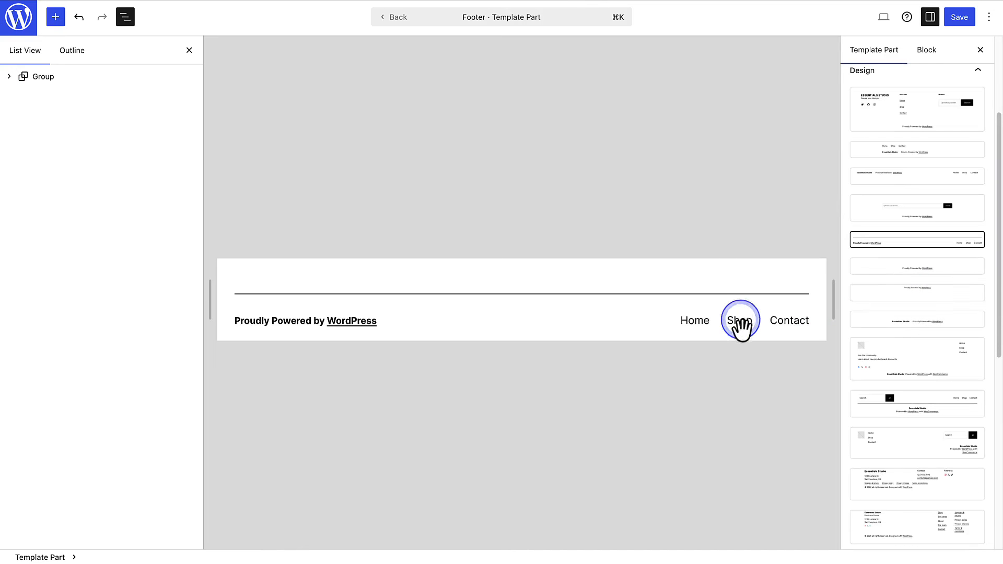
- Open the block settings of the Main Navigation in the footer
click(696, 321)
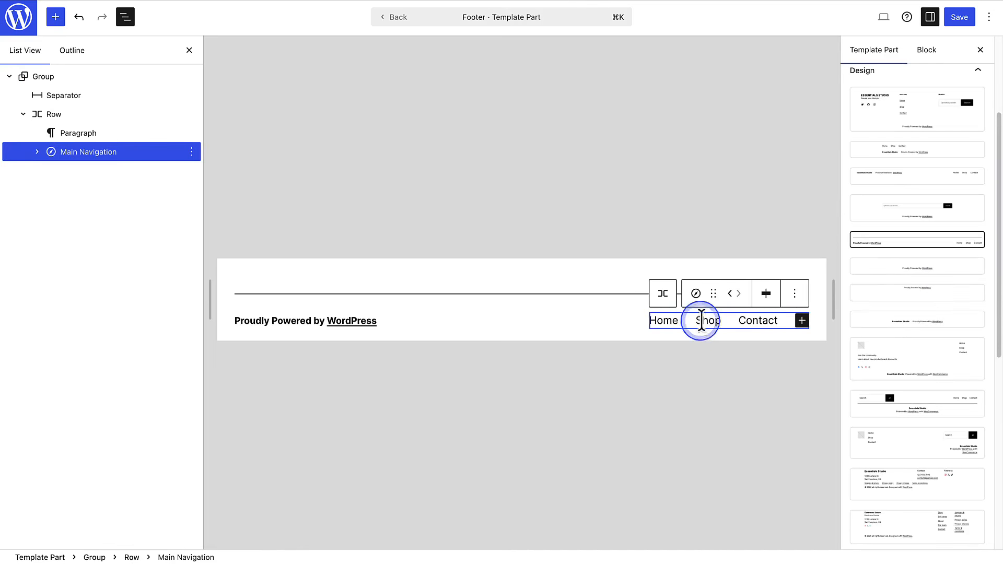
click(926, 51)
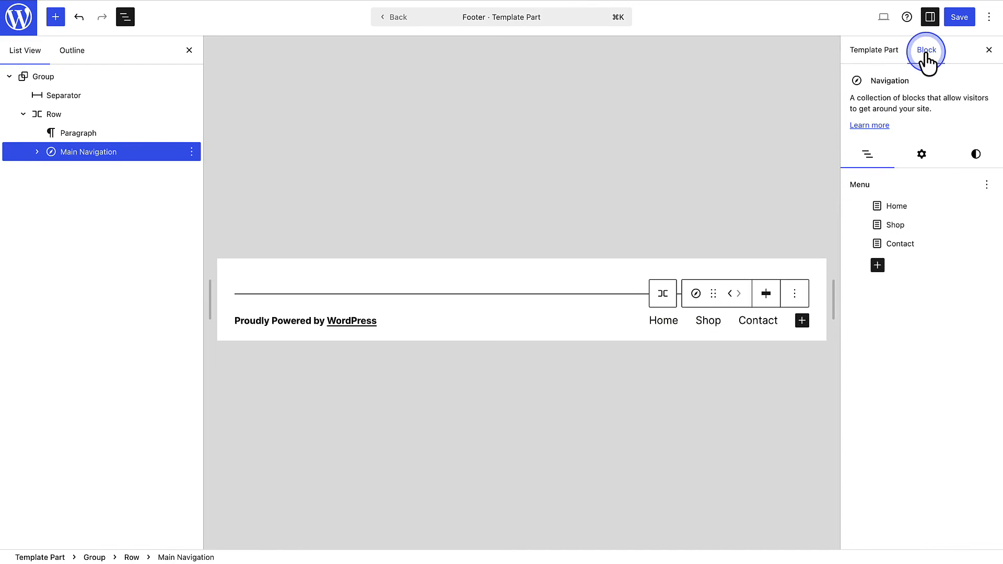
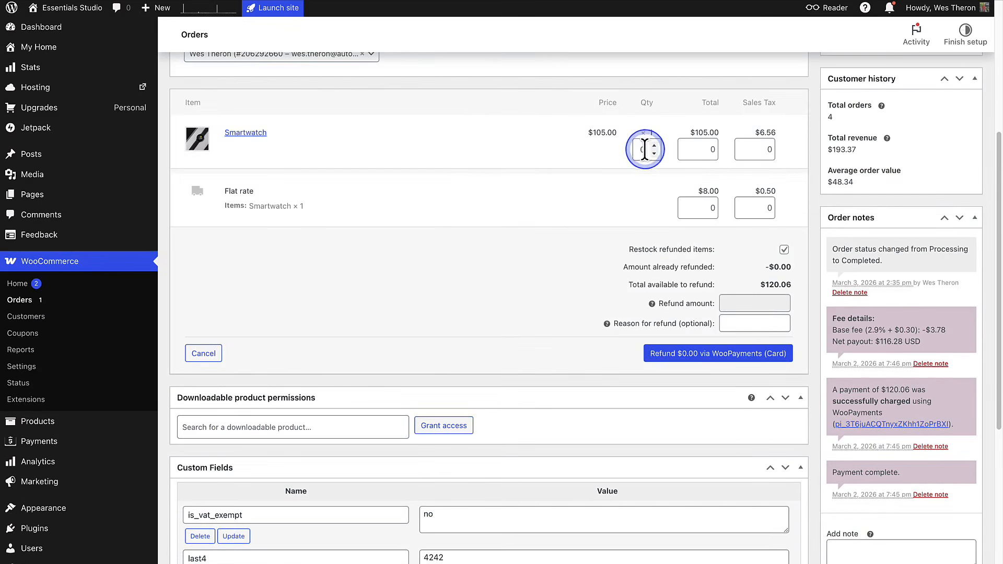
- Try to refund one Smartwatch on the order through WooPayments
click(654, 147)
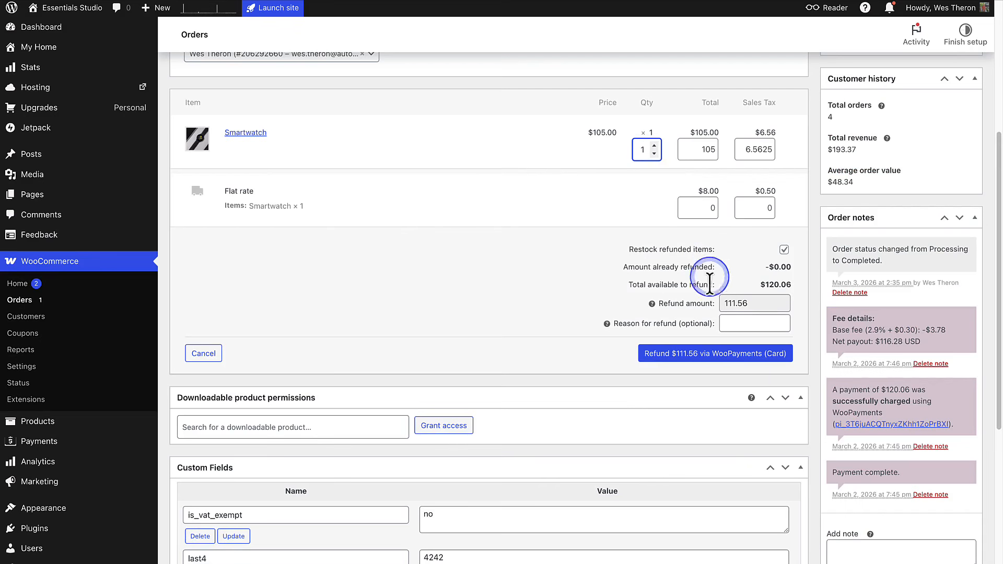
click(726, 358)
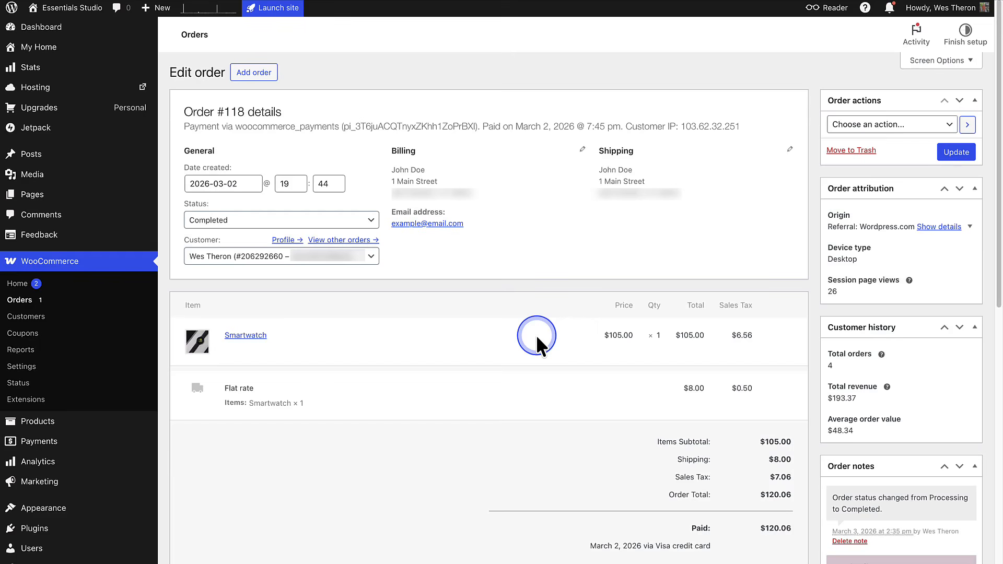
- Reopen the order's refund form and manually refund one Smartwatch including its sales tax
scroll(536, 335, down, 4)
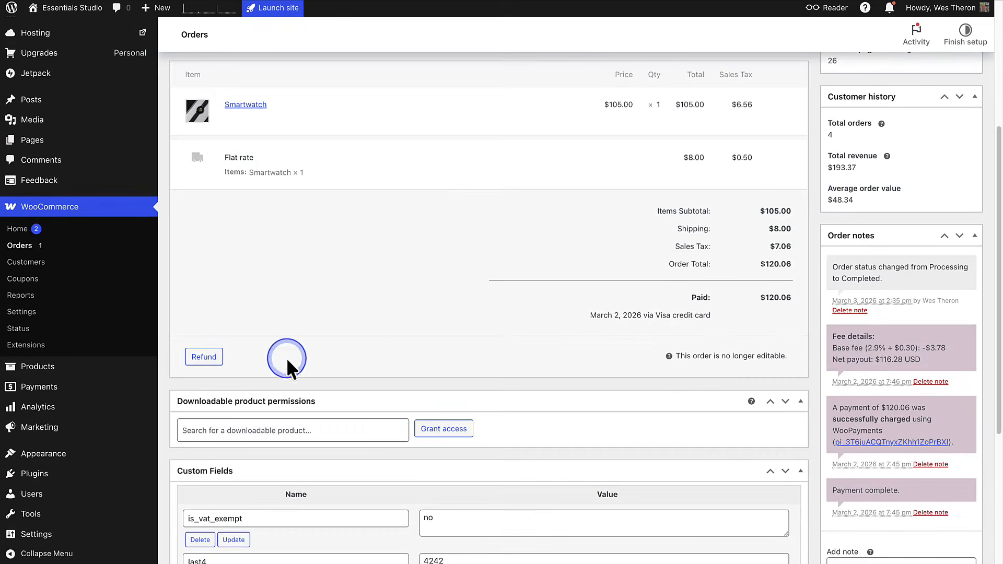
click(204, 357)
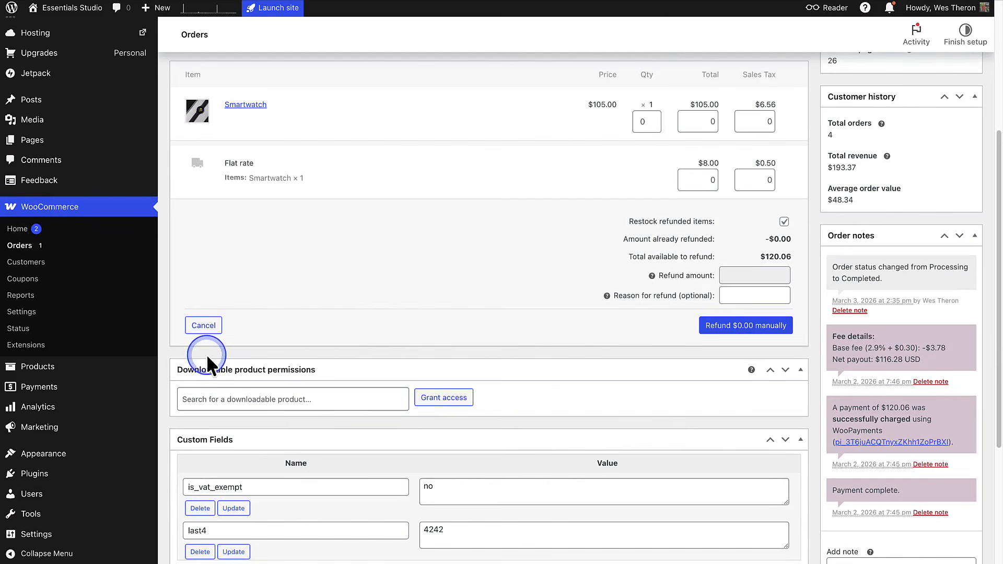
click(654, 117)
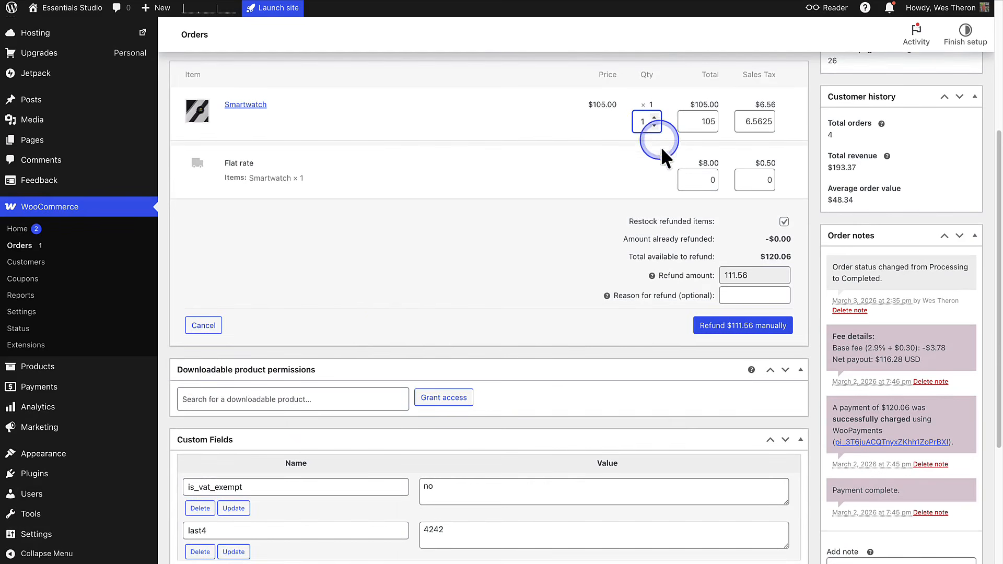
click(738, 325)
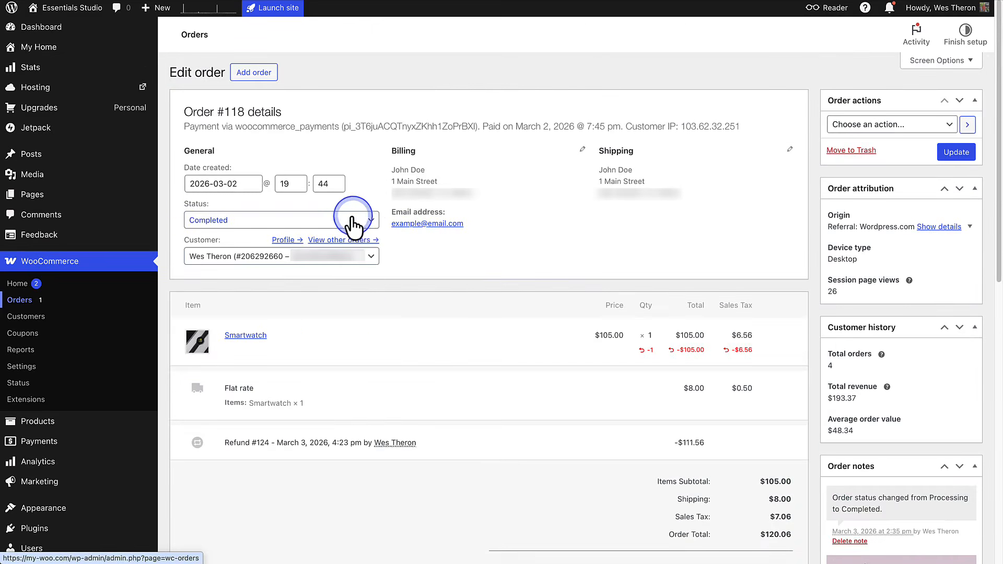
- Set the order's status to Refunded and update the order
click(344, 222)
scroll(334, 282, down, 1)
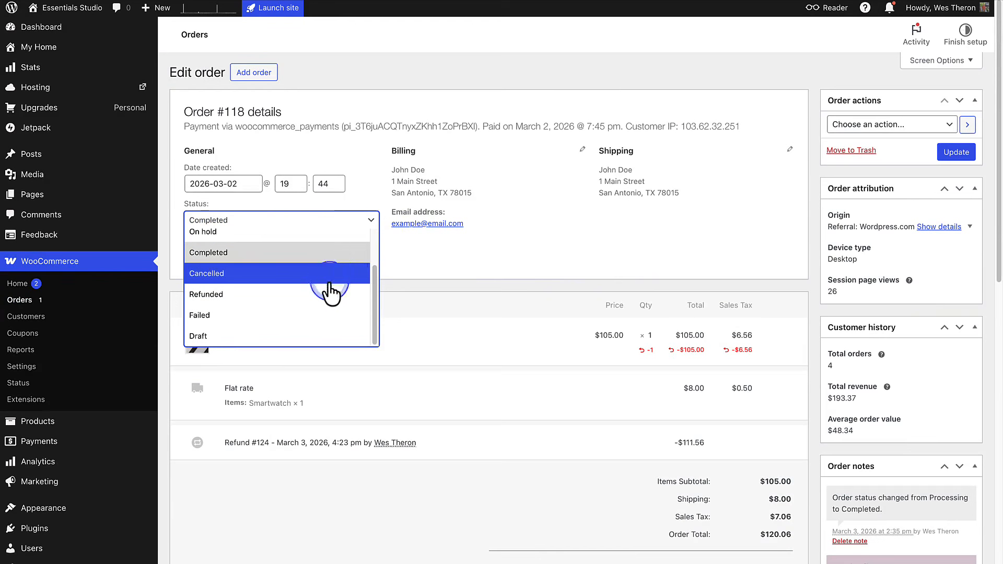
click(323, 295)
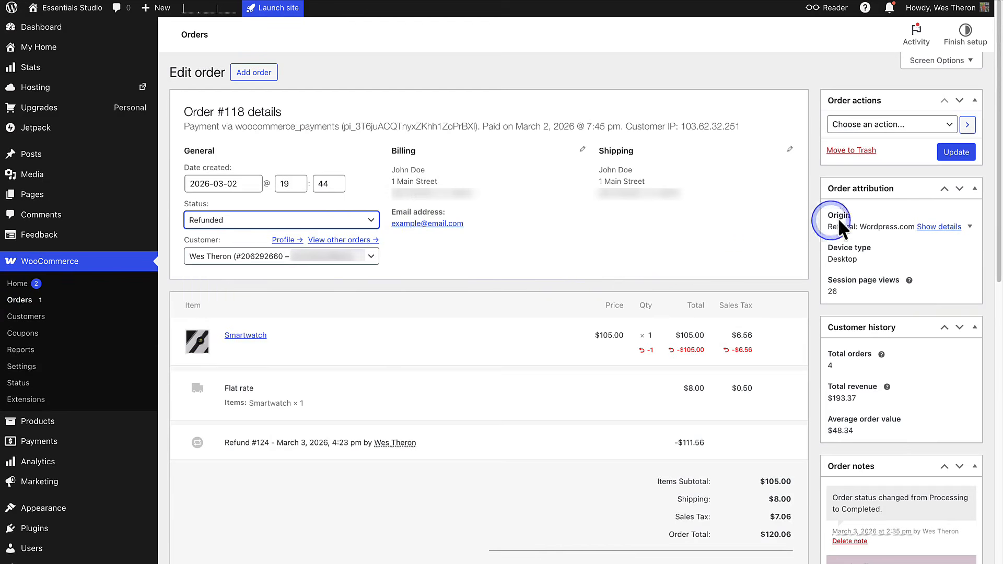
click(948, 156)
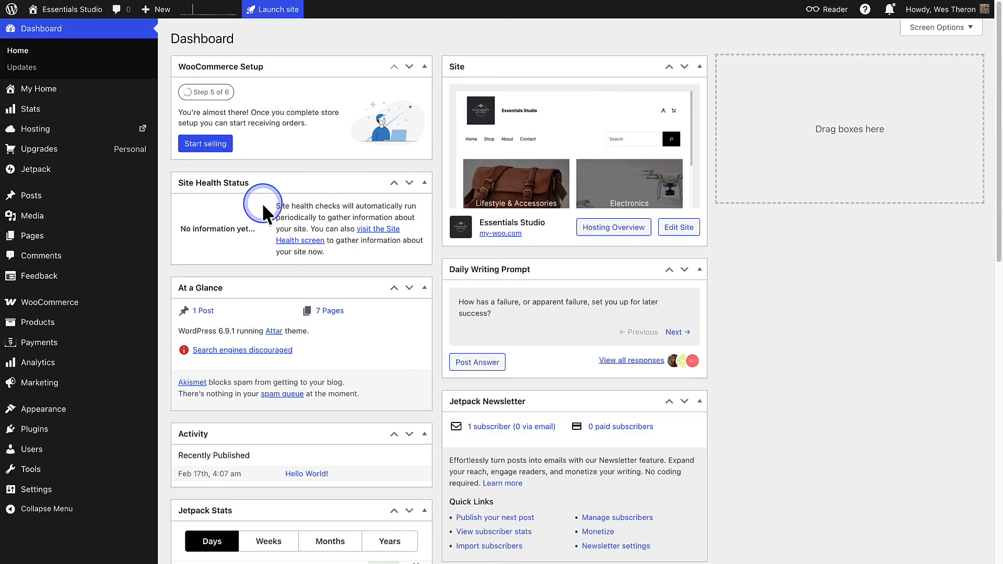
- Open the WooPayments activation form from the WooCommerce payment settings
mouse_move(60, 305)
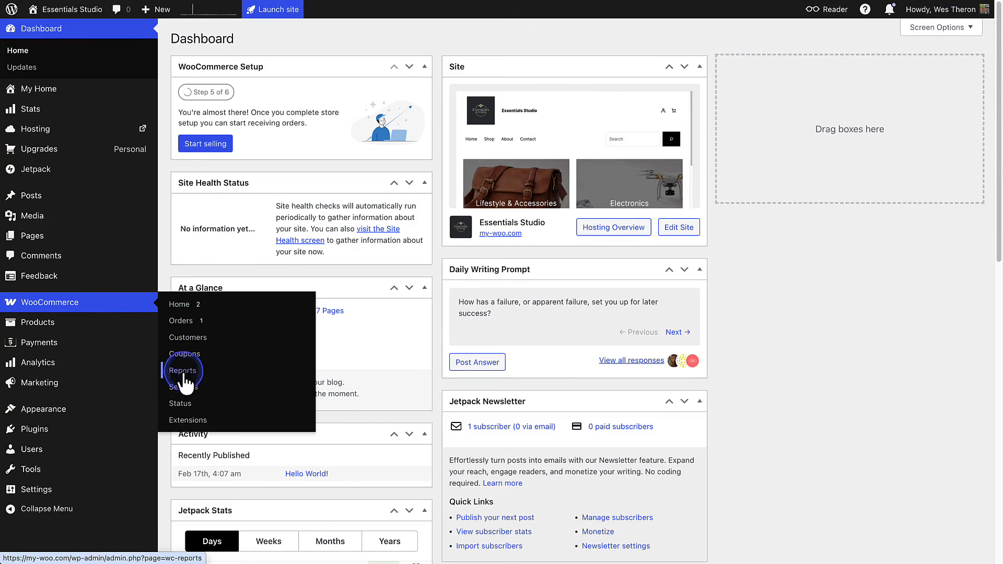
click(184, 389)
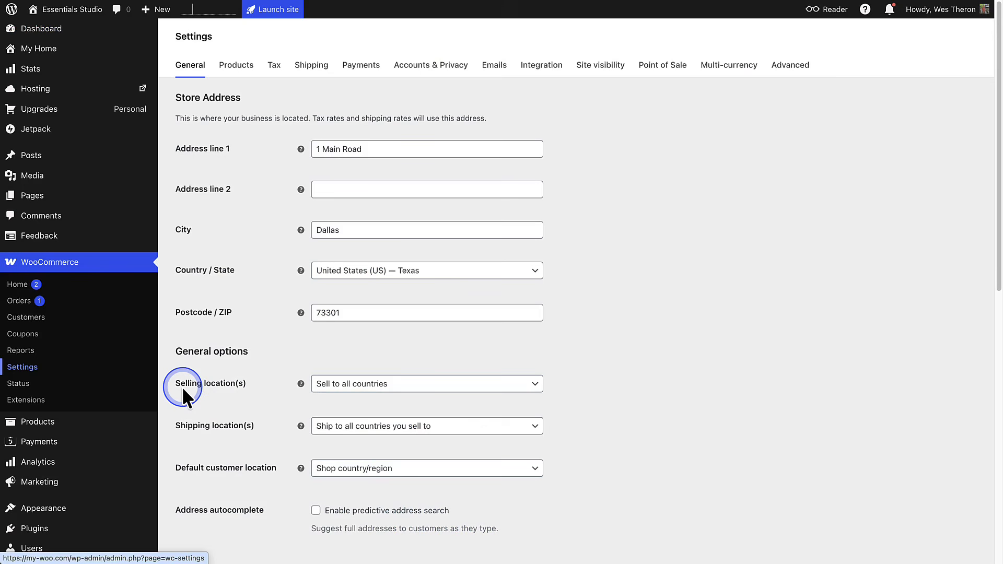
click(360, 68)
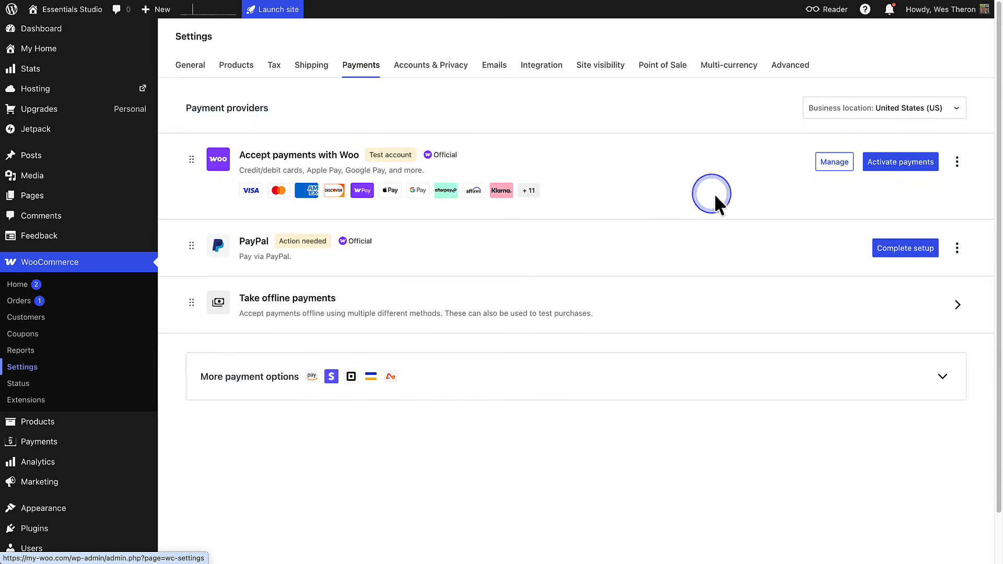
click(902, 162)
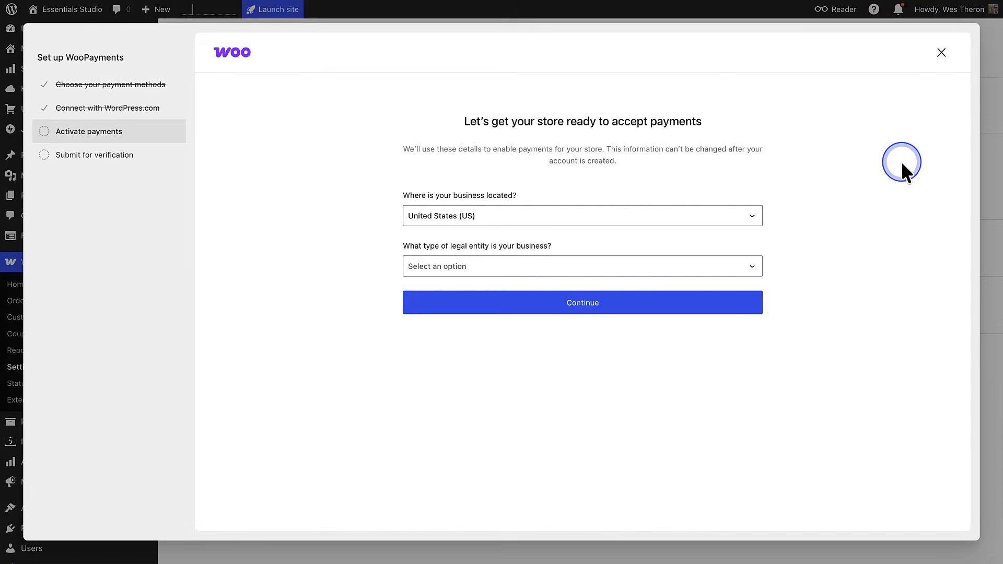
- Review the store's full product list
click(112, 287)
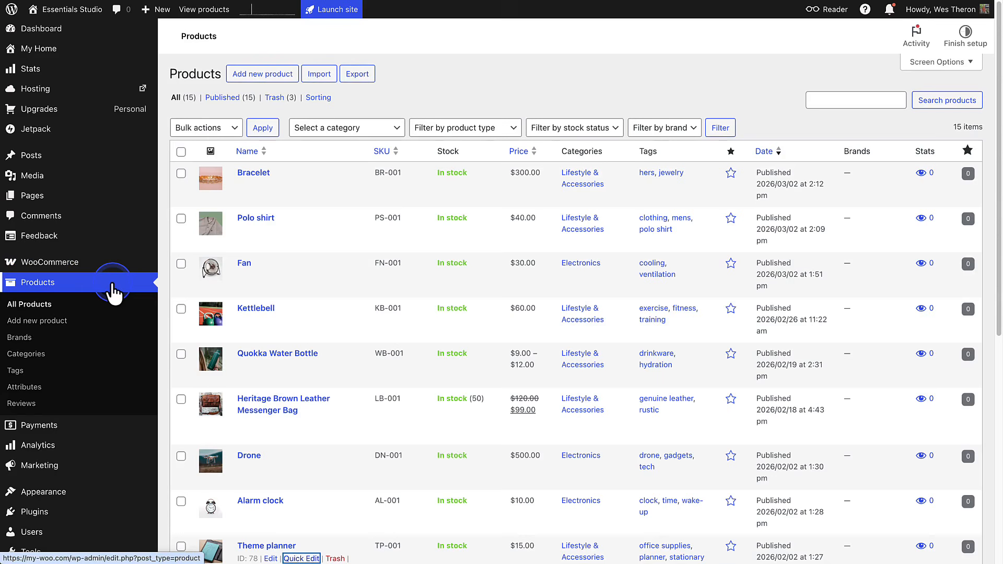
click(692, 137)
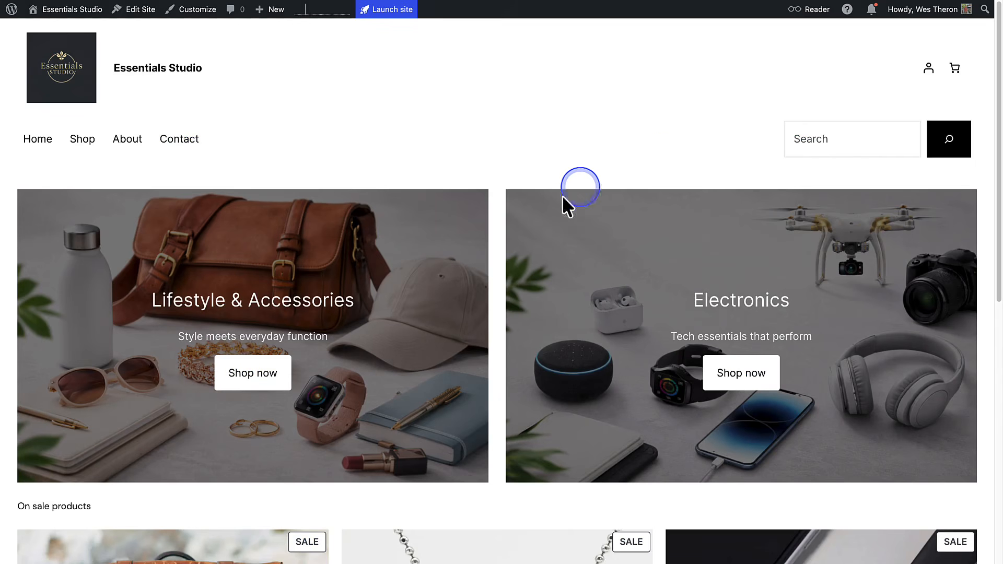
- From the storefront homepage, add the Cap in the Lifestyle & Accessories category to the cart and view the cart
click(257, 374)
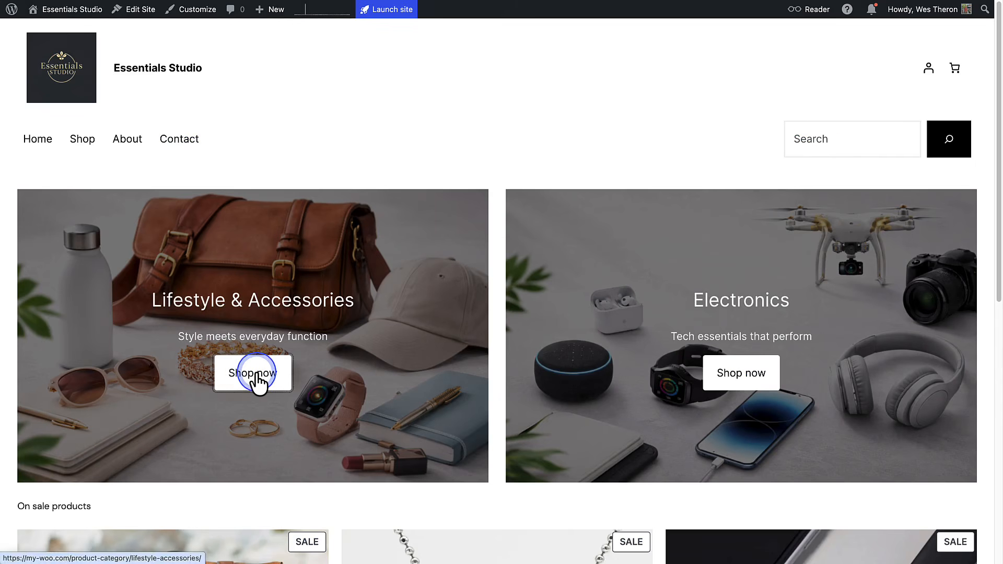
scroll(257, 373, down, 3)
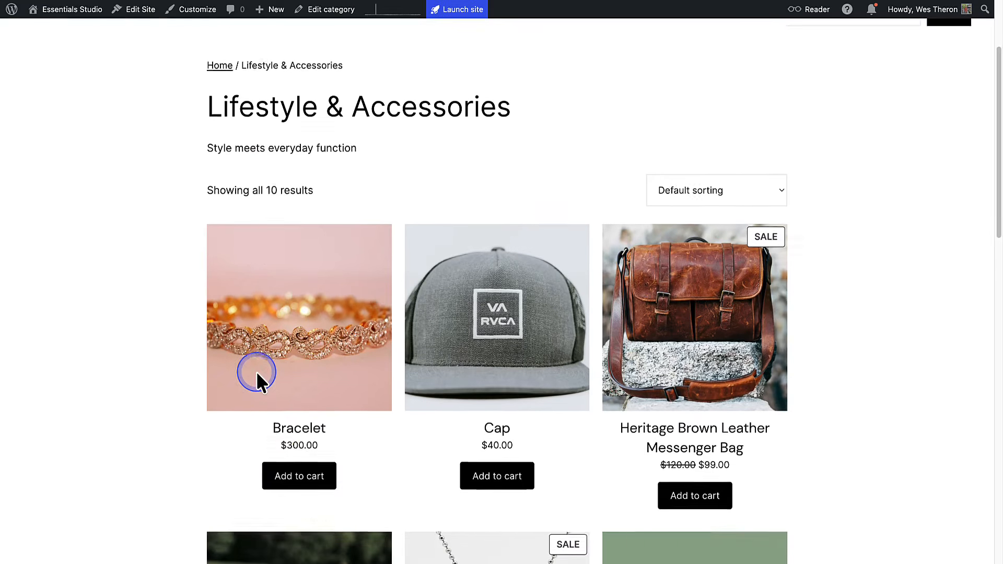
scroll(257, 374, down, 1)
click(490, 415)
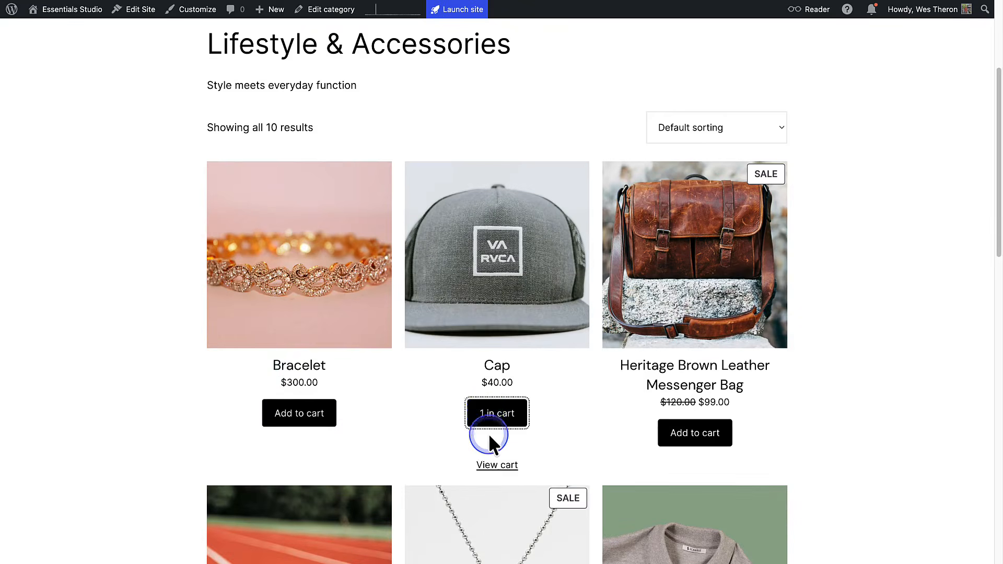
click(497, 466)
click(695, 459)
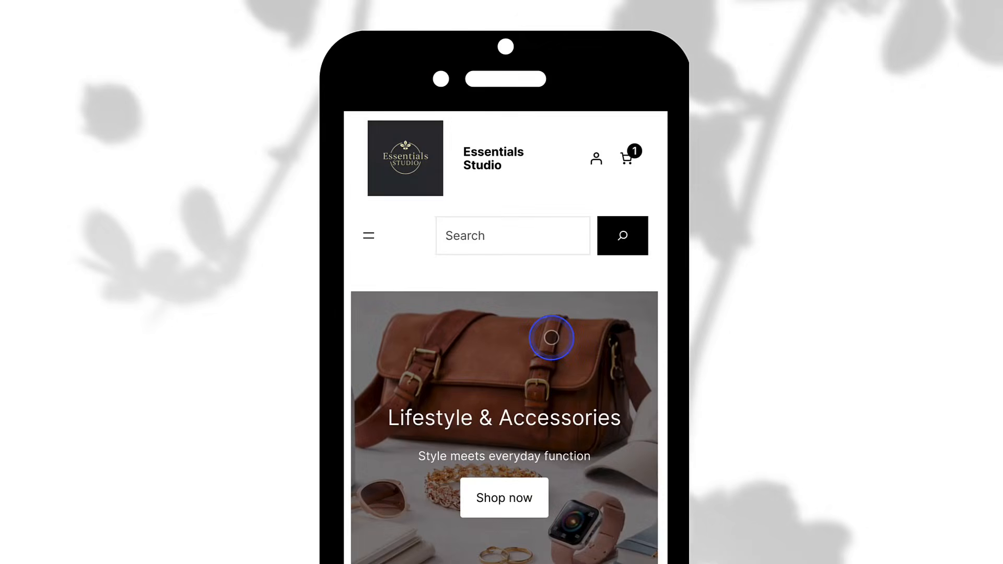
- Review the storefront homepage from header to footer in the mobile and desktop layouts
scroll(552, 338, down, 5)
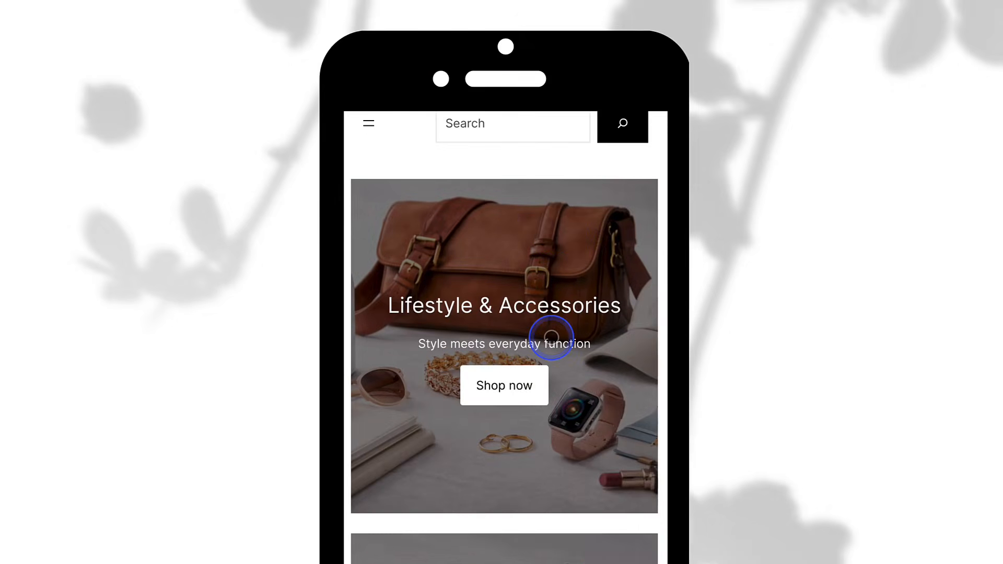
scroll(551, 338, down, 8)
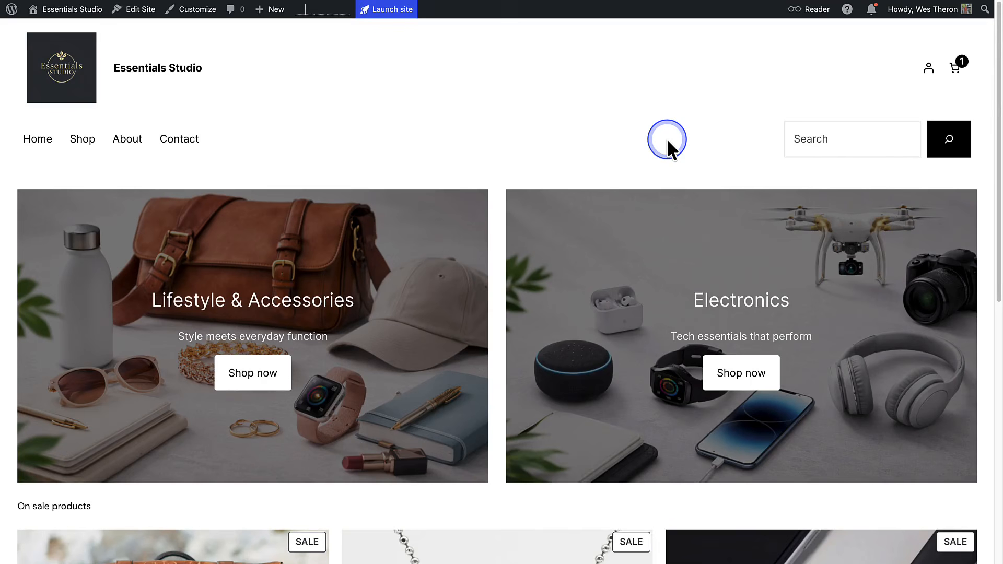
scroll(667, 139, down, 9)
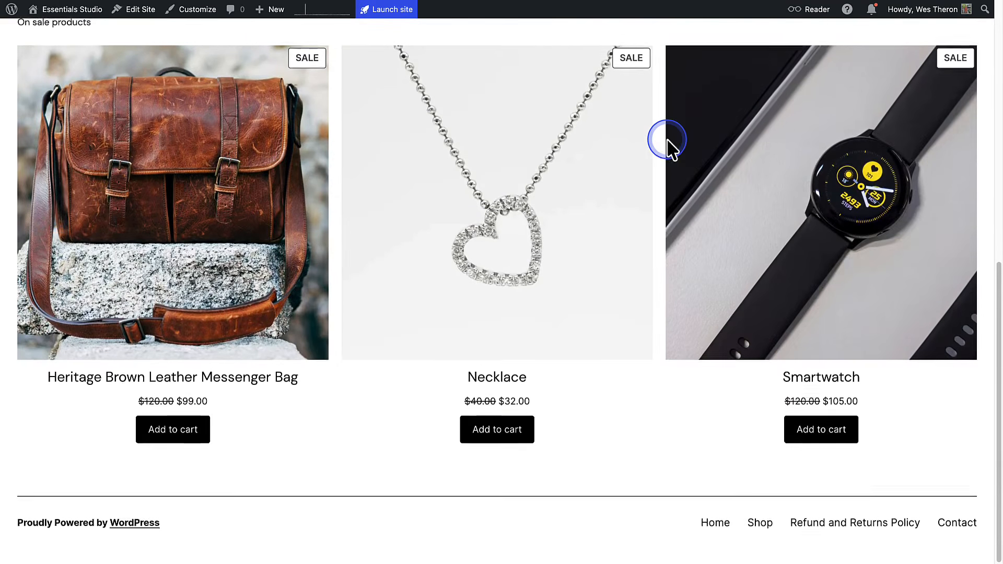
scroll(667, 139, up, 10)
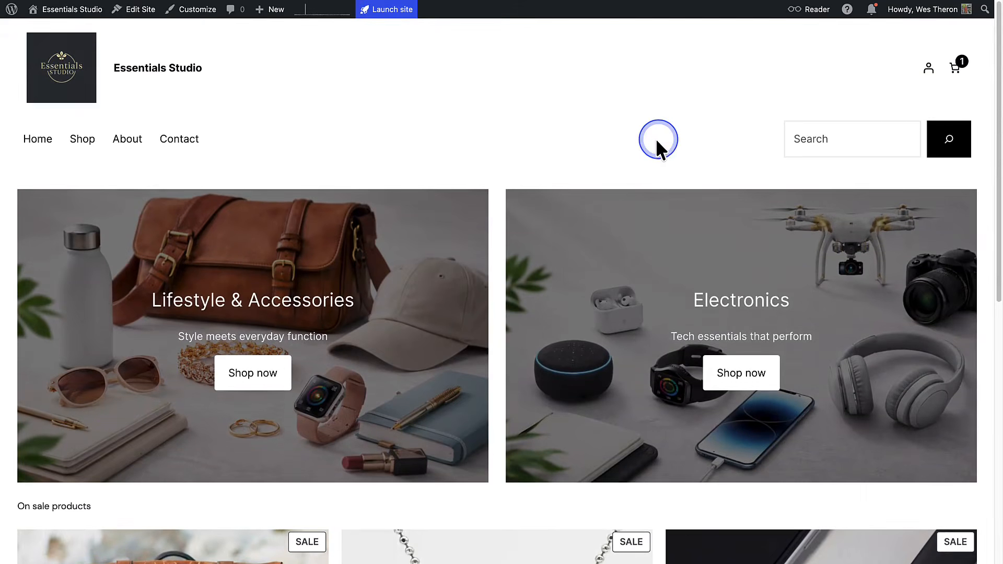
- Check the storefront's About and Contact pages
click(128, 144)
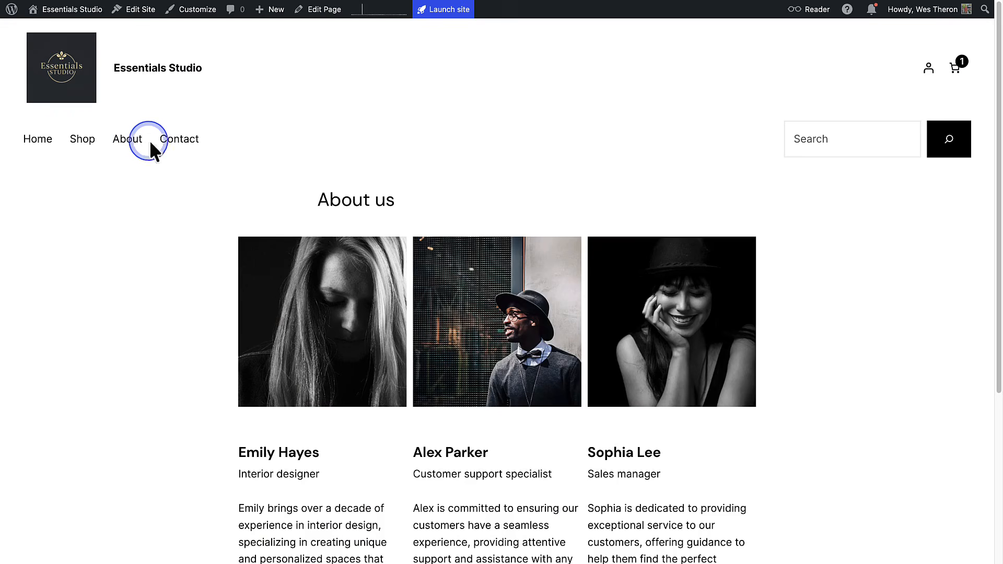
click(179, 139)
scroll(181, 140, down, 3)
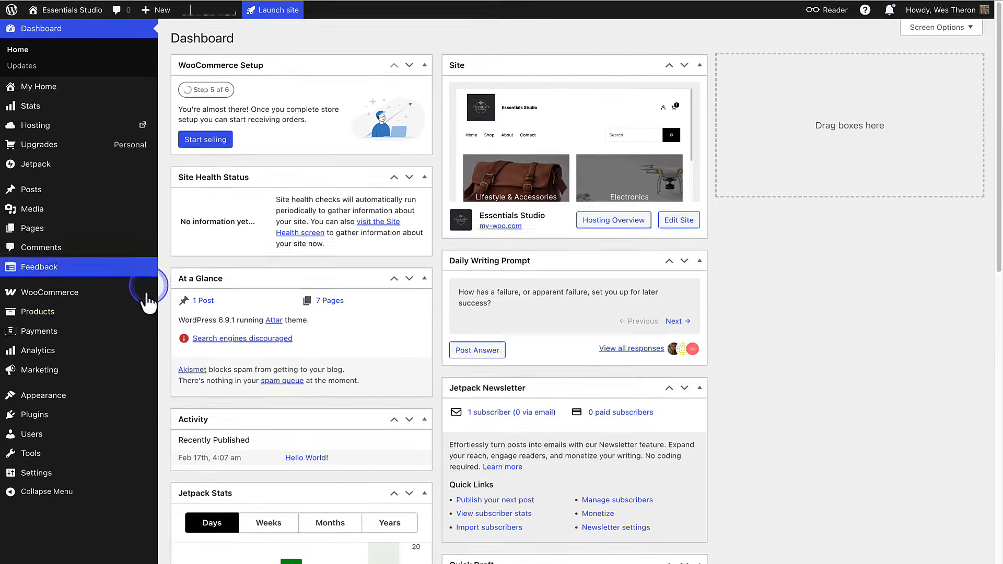
- Launch the site from the Site visibility section of the Reading settings
mouse_move(47, 473)
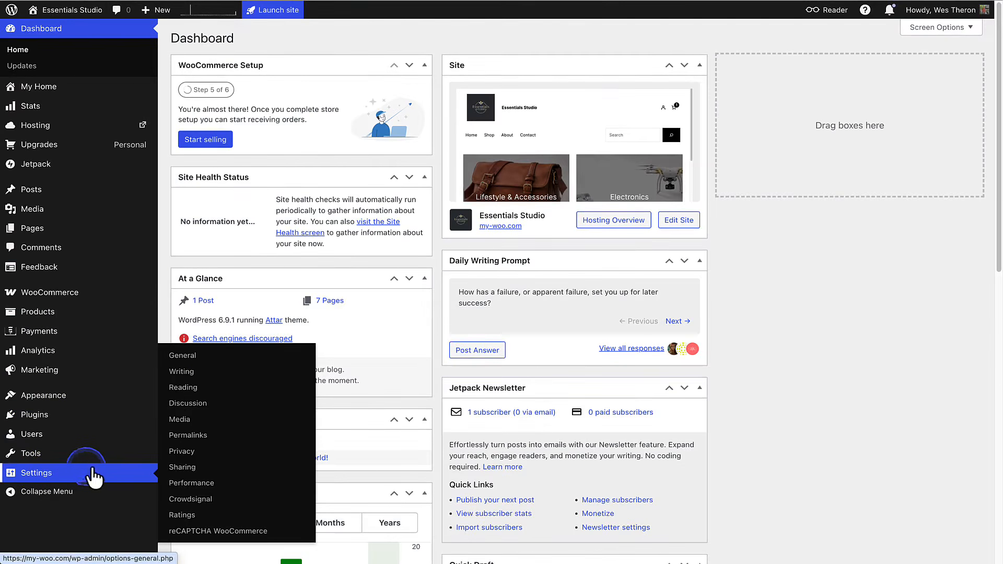
click(181, 390)
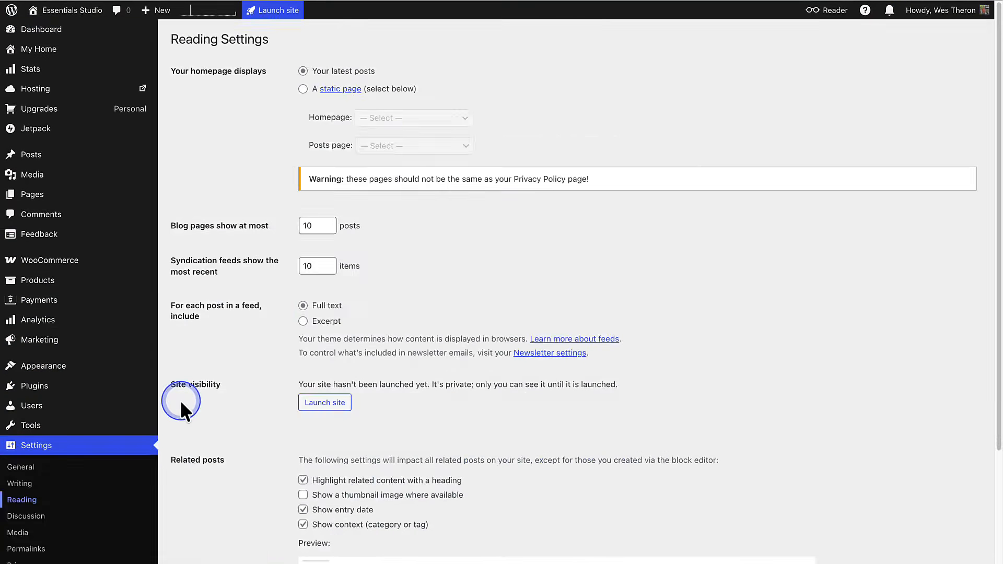
scroll(180, 400, down, 2)
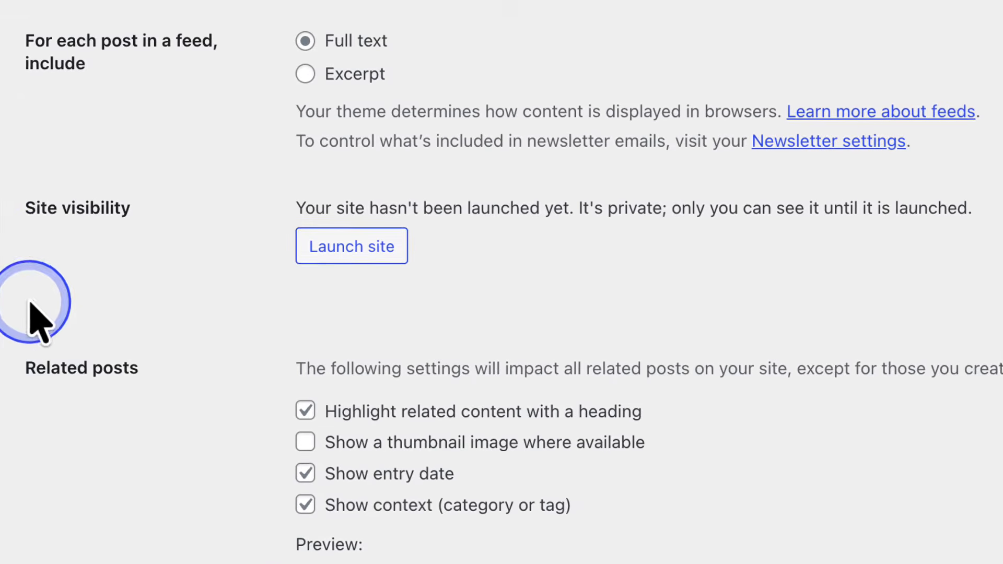
click(342, 249)
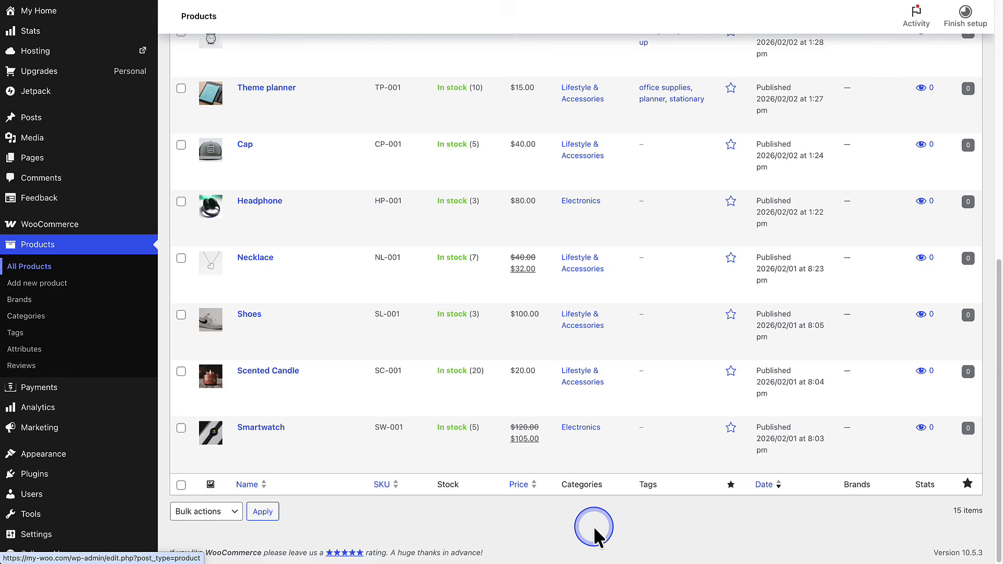
- Open the Headphone product's inventory data and switch stock quantity tracking off and back on
click(261, 204)
scroll(275, 134, down, 8)
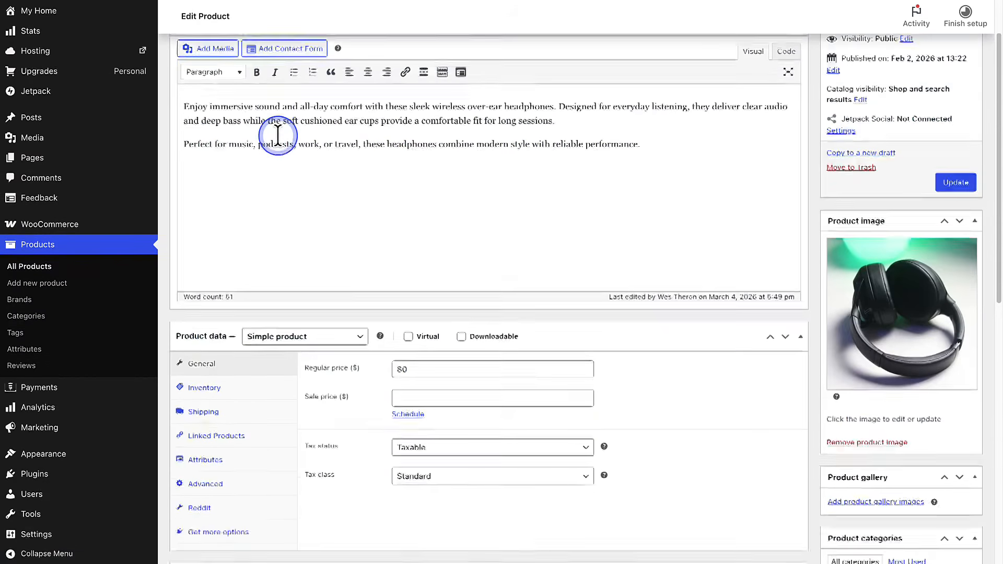
click(203, 187)
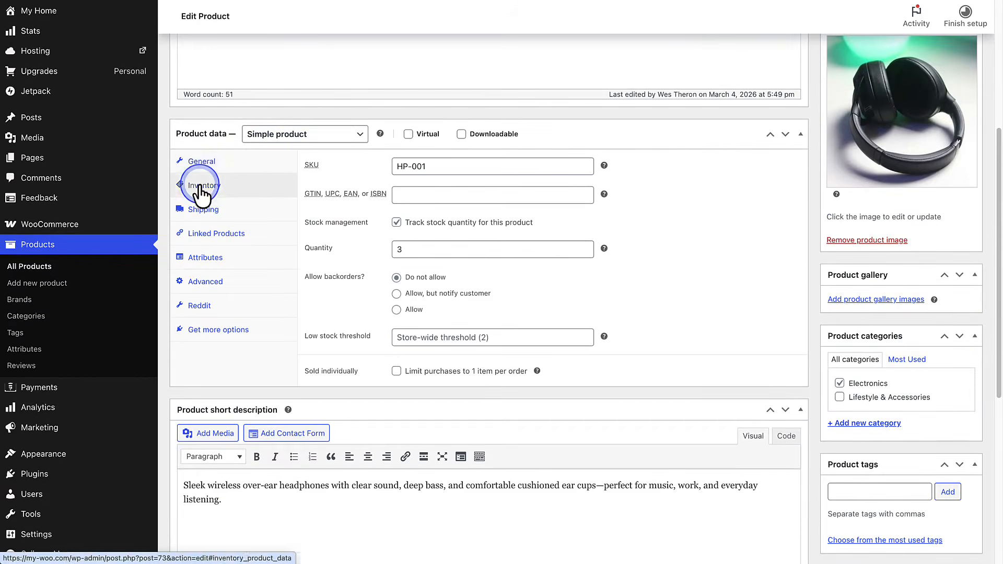
click(396, 223)
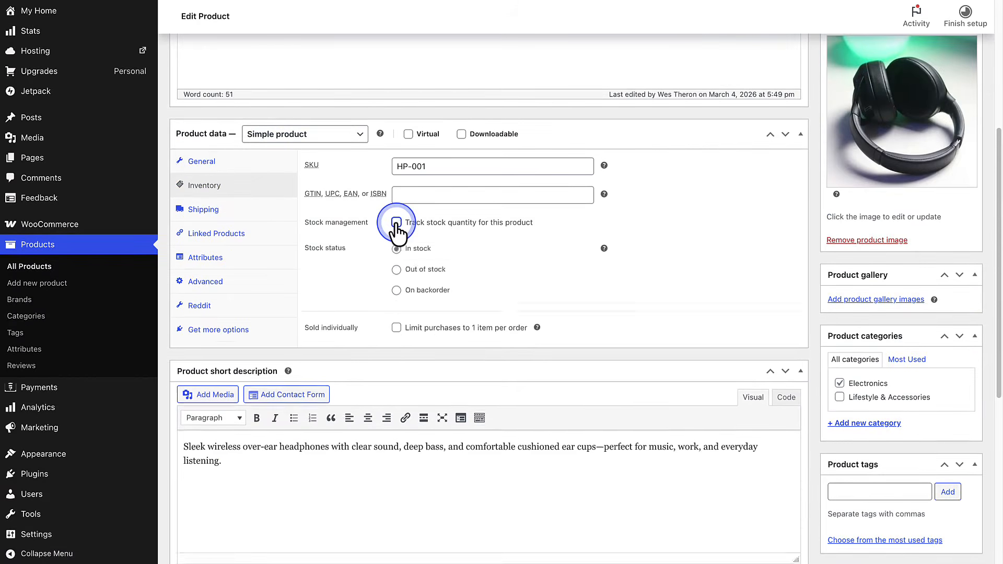
click(396, 222)
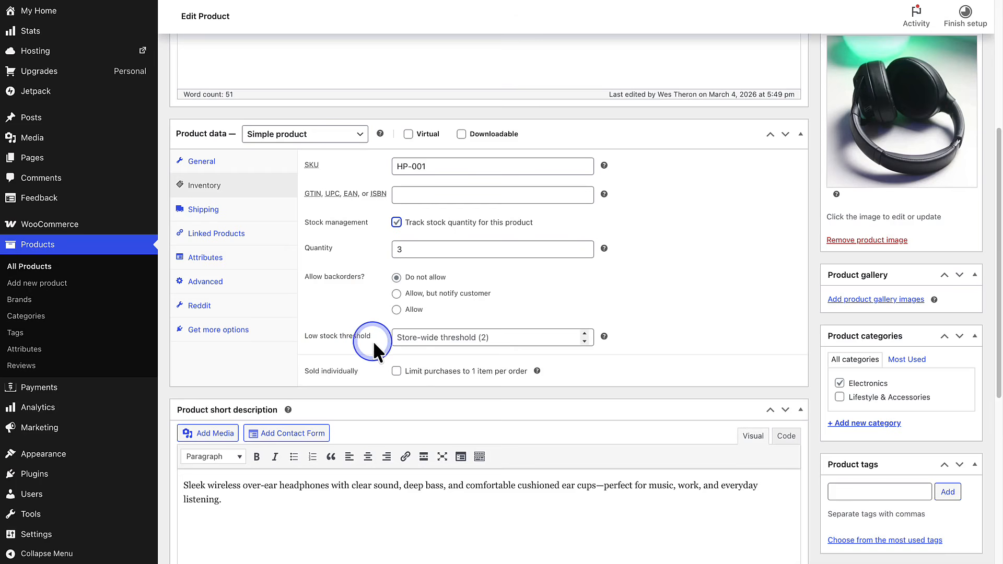
- Set the Headphone product's low stock threshold to 4 and update the product
click(585, 334)
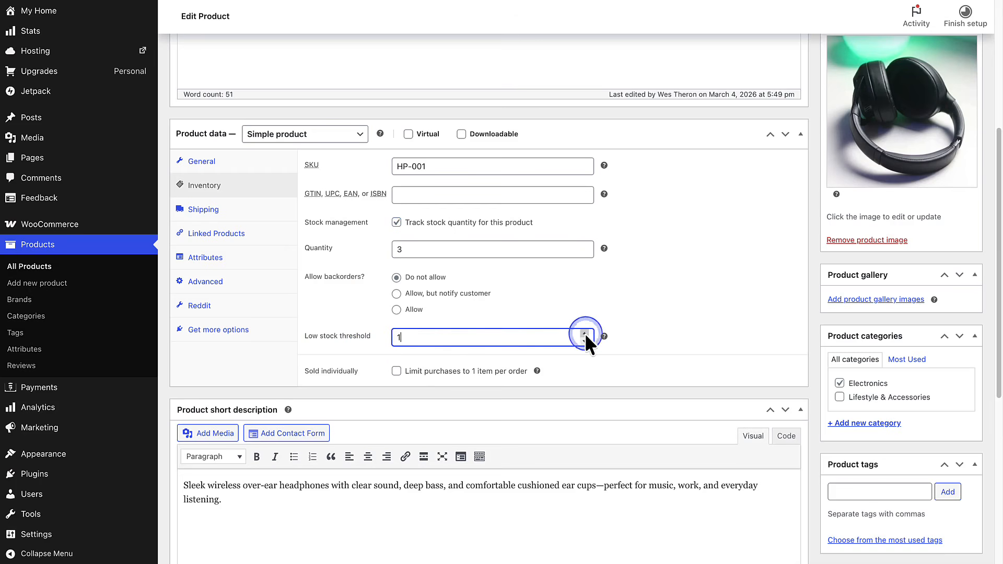
click(585, 333)
click(585, 333)
click(584, 333)
mouse_move(602, 338)
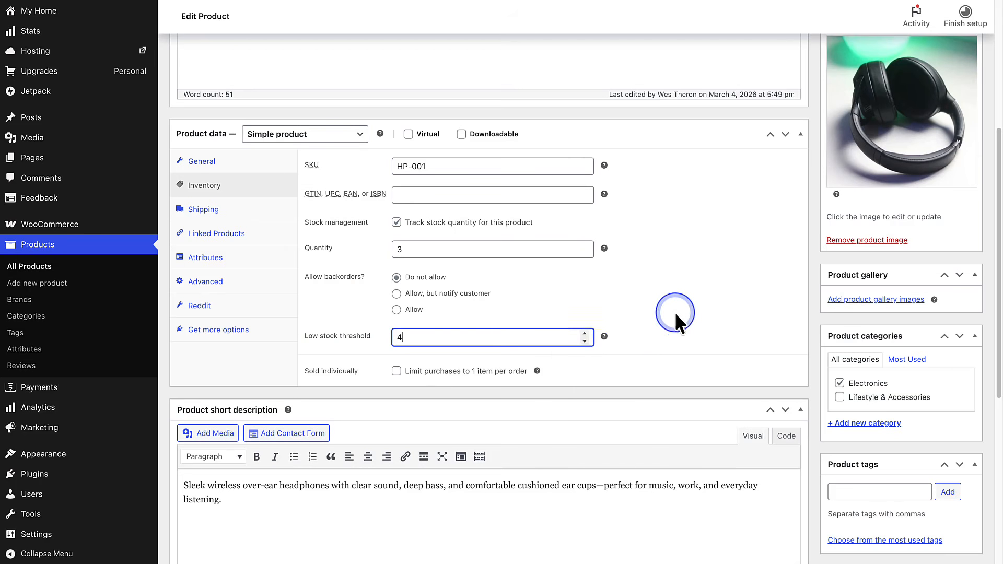
scroll(679, 311, up, 3)
click(950, 155)
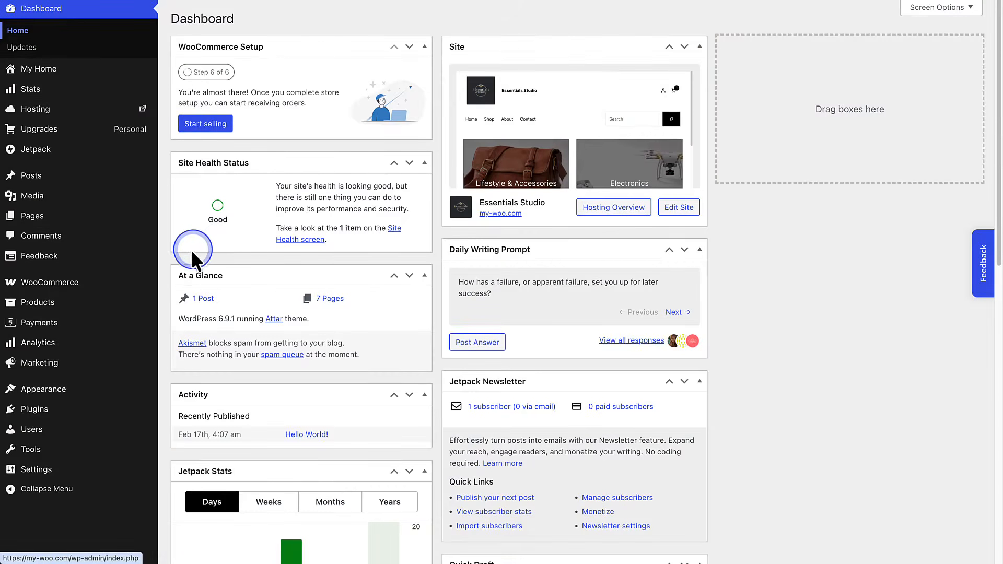
- Open the Analytics overview and examine the performance figures, the net sales and orders charts, and the leaderboards
click(122, 304)
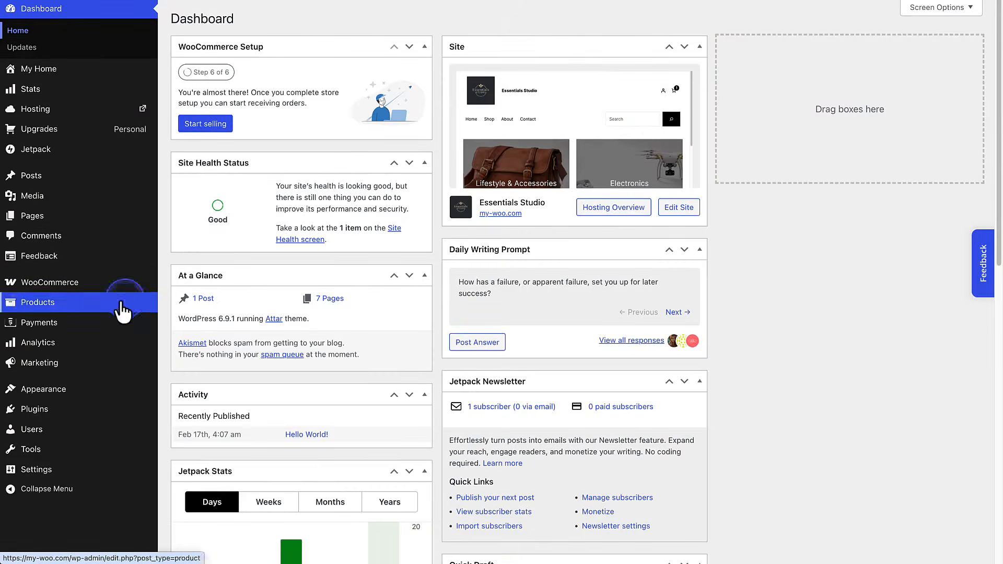
click(33, 345)
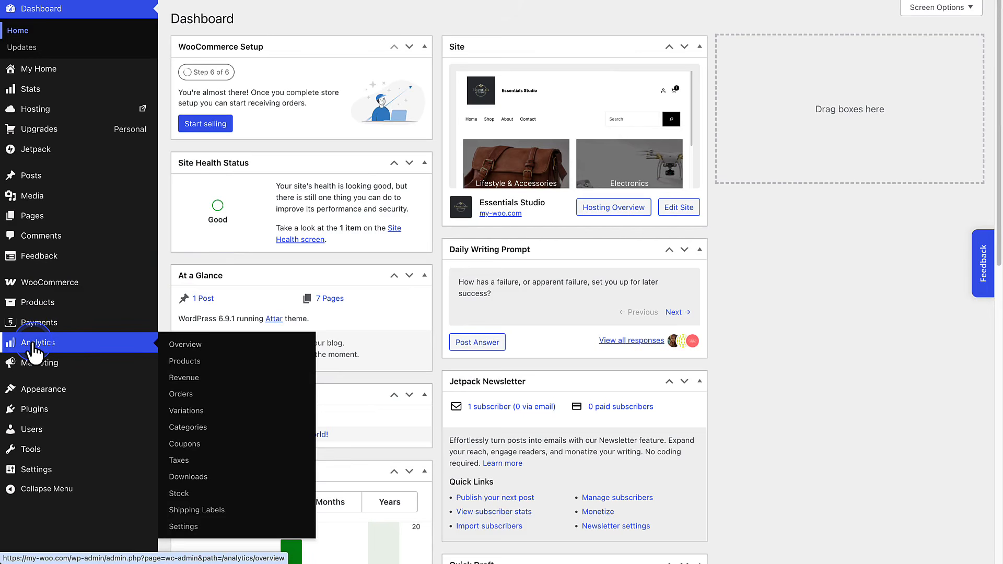
click(185, 346)
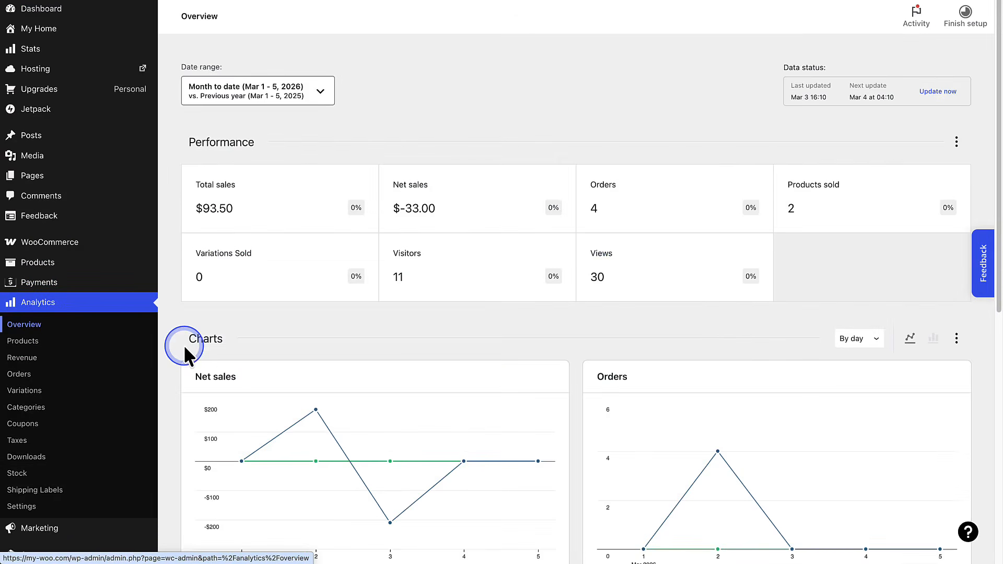
scroll(183, 345, down, 5)
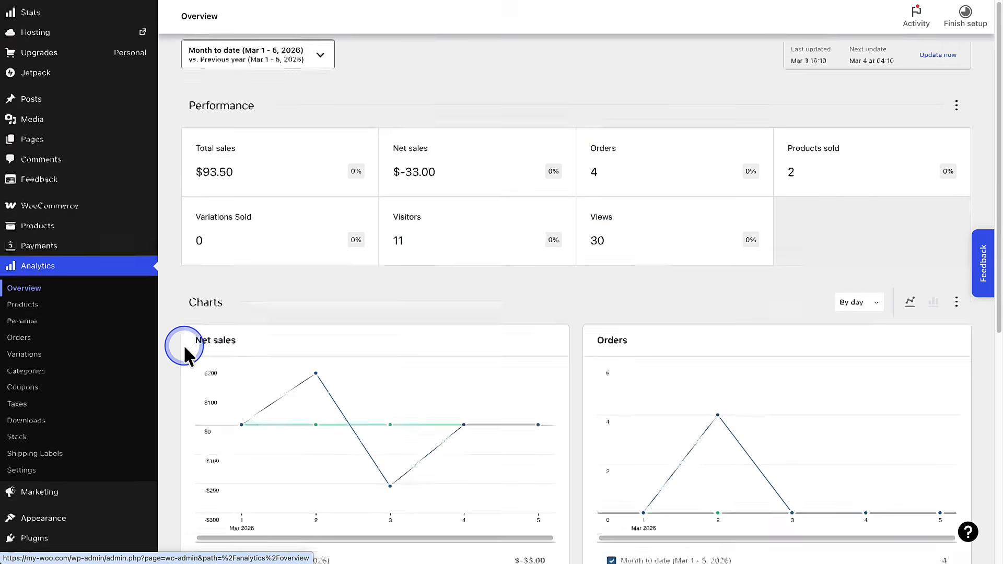
scroll(185, 347, down, 1)
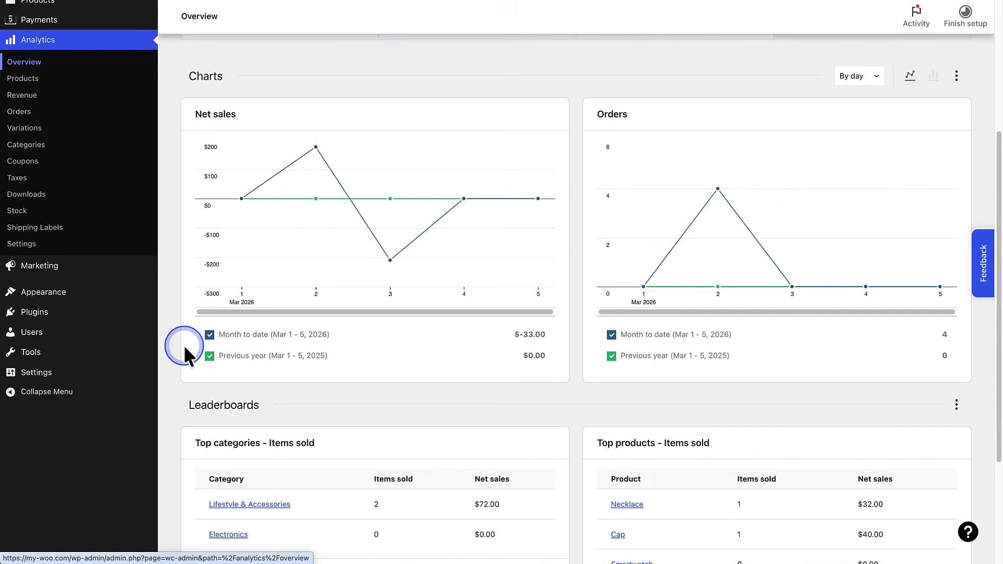